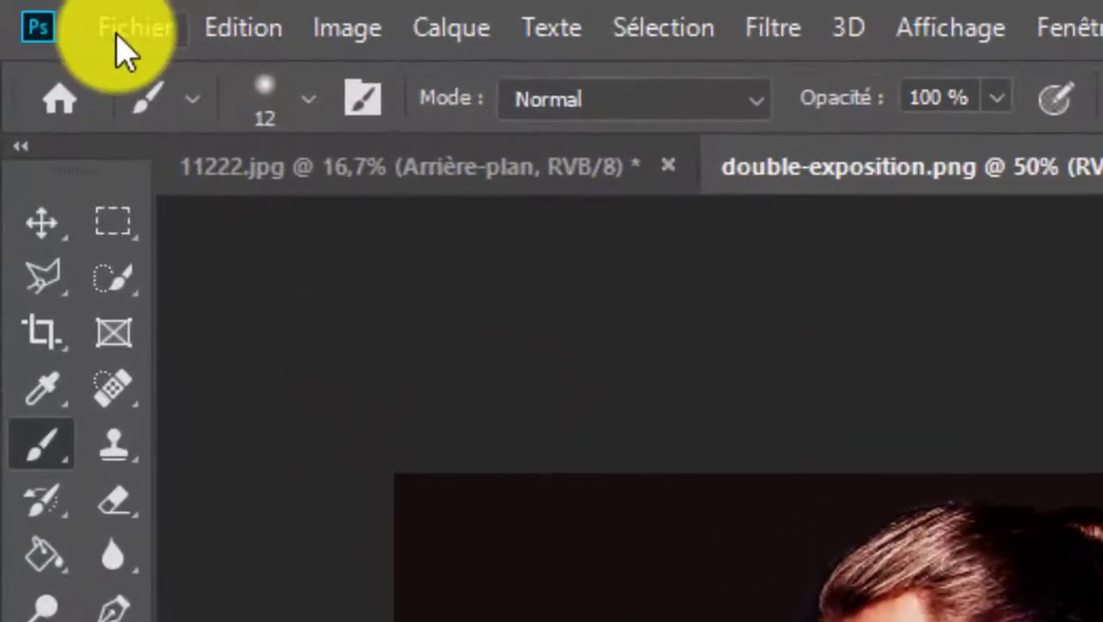
# Create a new landscape document 1280 pixels wide by 720 pixels high at 300 pixels per inch with a white background
pyautogui.click(121, 39)
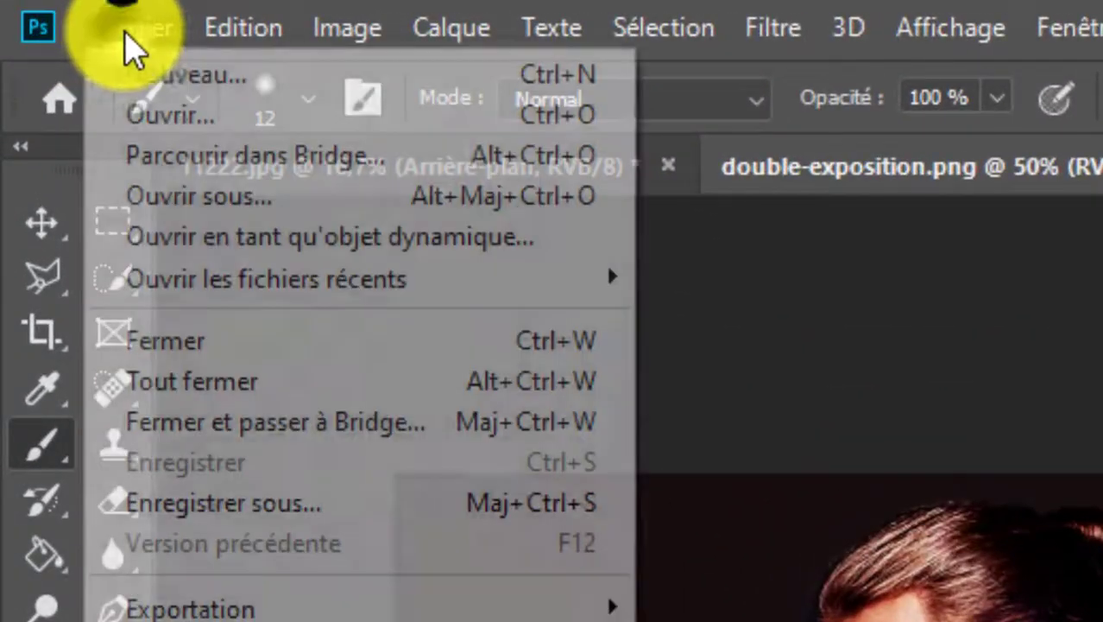
pyautogui.click(198, 91)
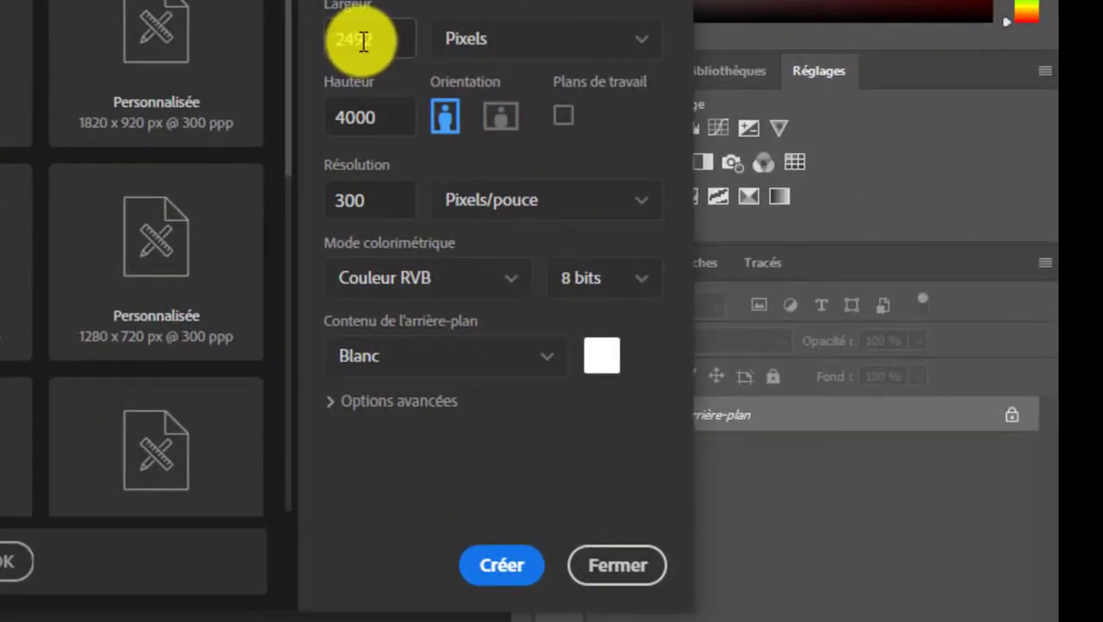
pyautogui.doubleClick(367, 40)
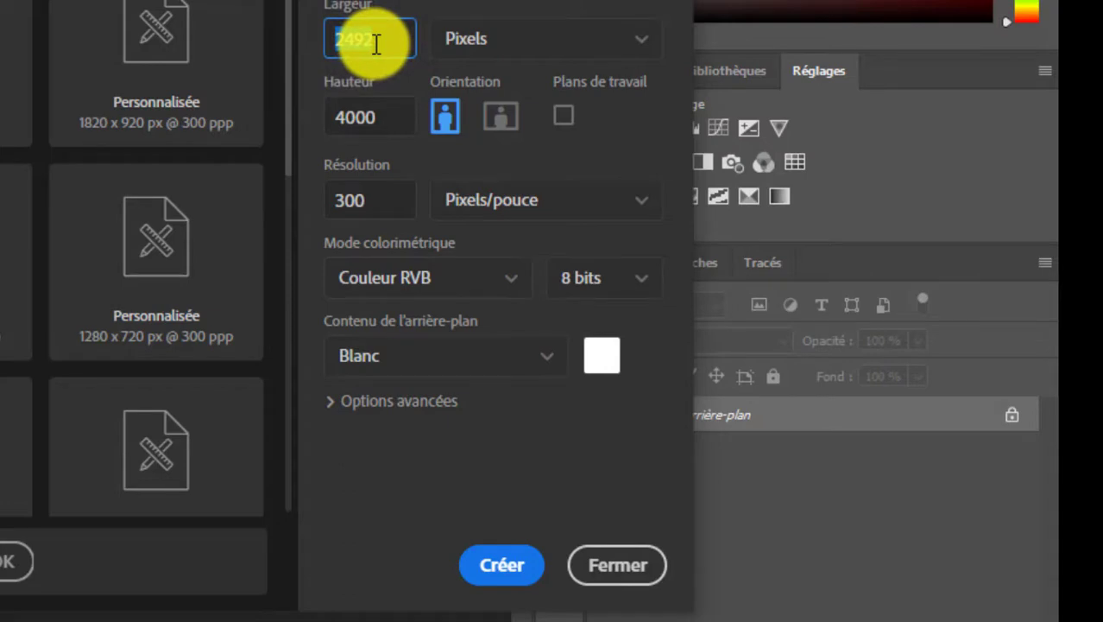
pyautogui.write('1280')
pyautogui.press('Tab')
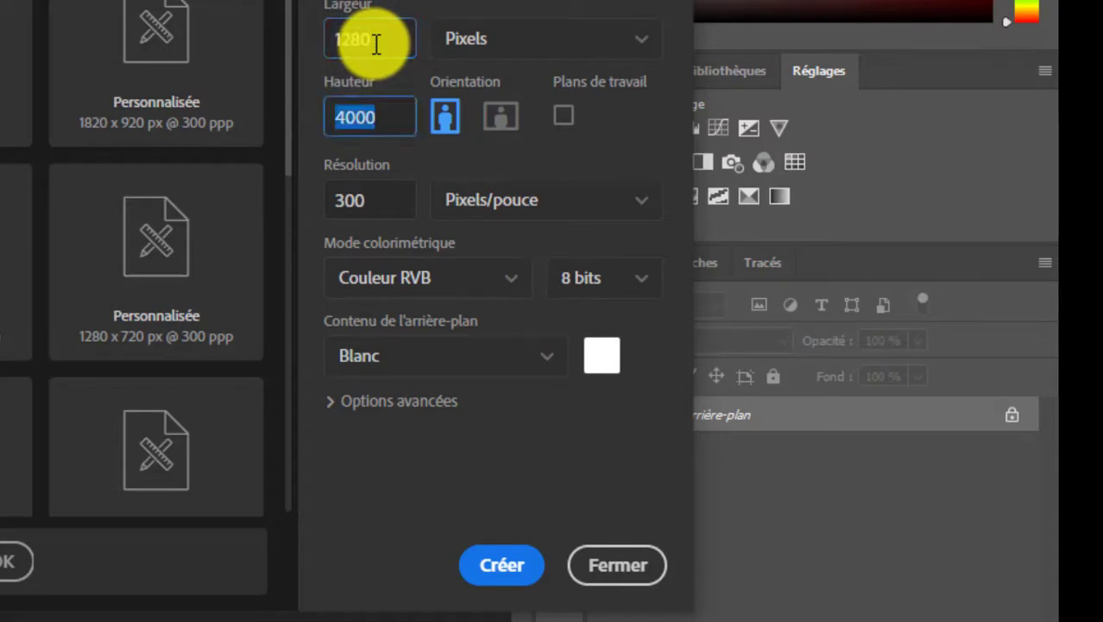
pyautogui.write('720')
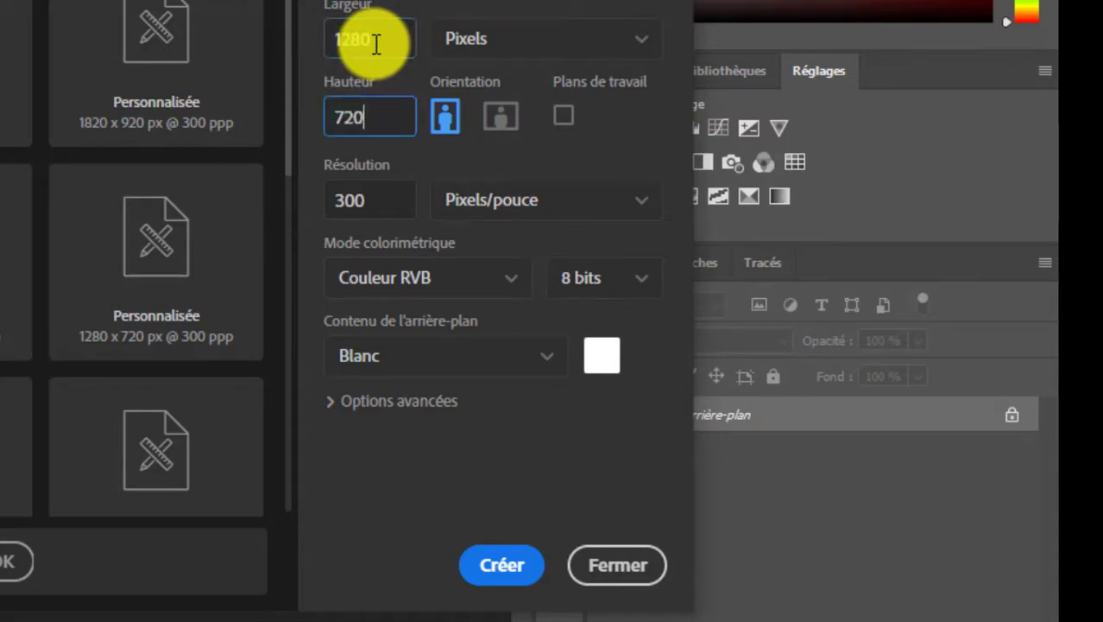
pyautogui.click(504, 115)
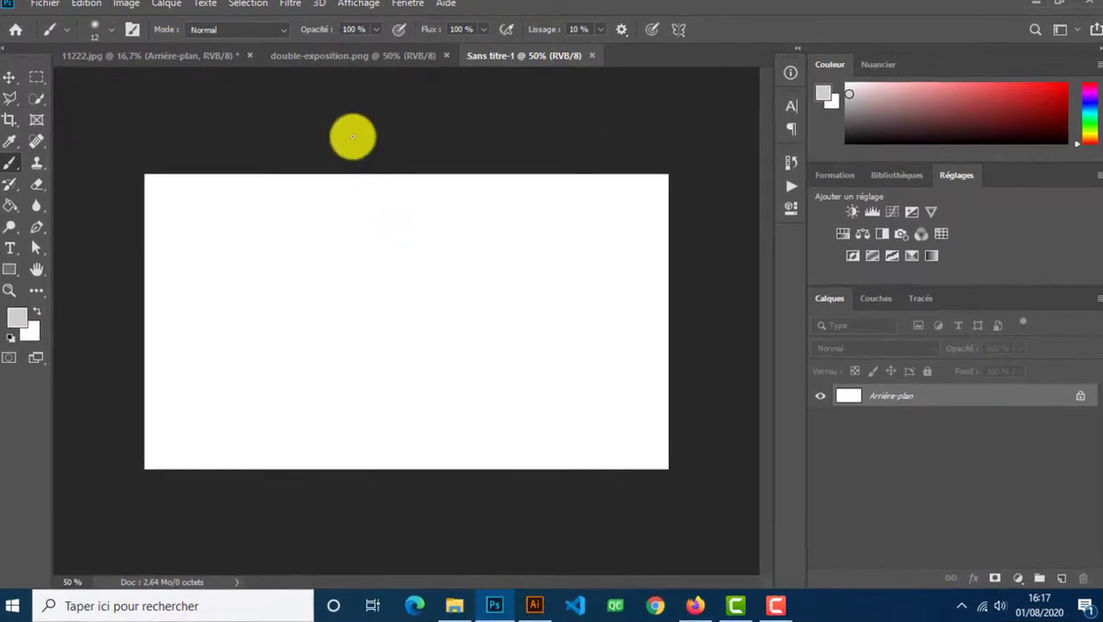
# In 11222.jpg, compare the original Arrière-plan layer with the masked Arrière-plan copie layer by toggling their visibility
pyautogui.click(188, 55)
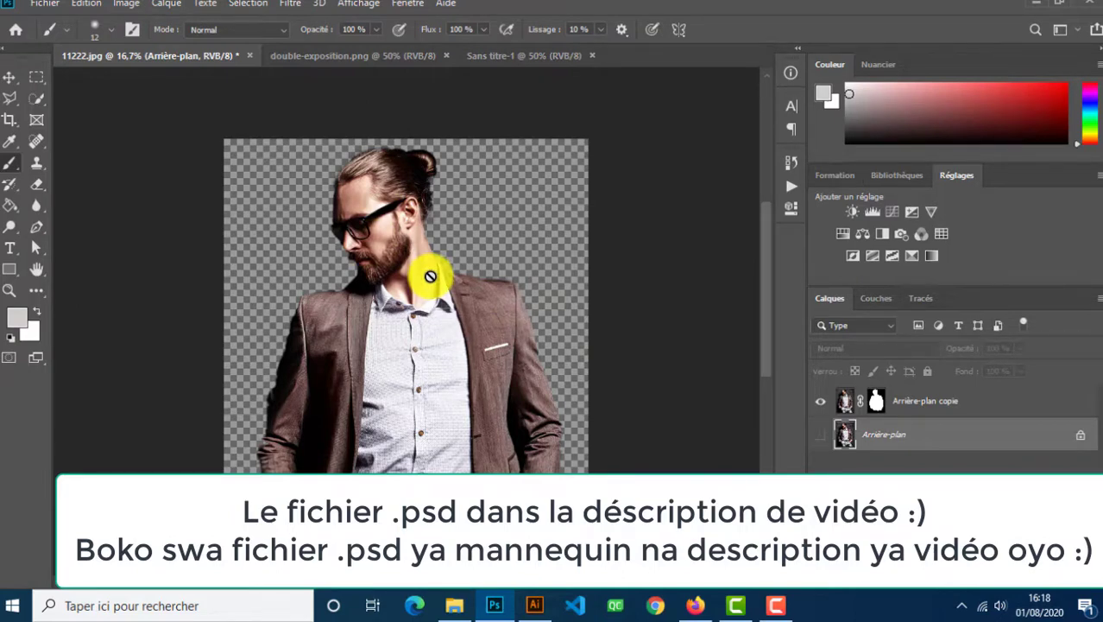
pyautogui.click(816, 402)
pyautogui.click(817, 434)
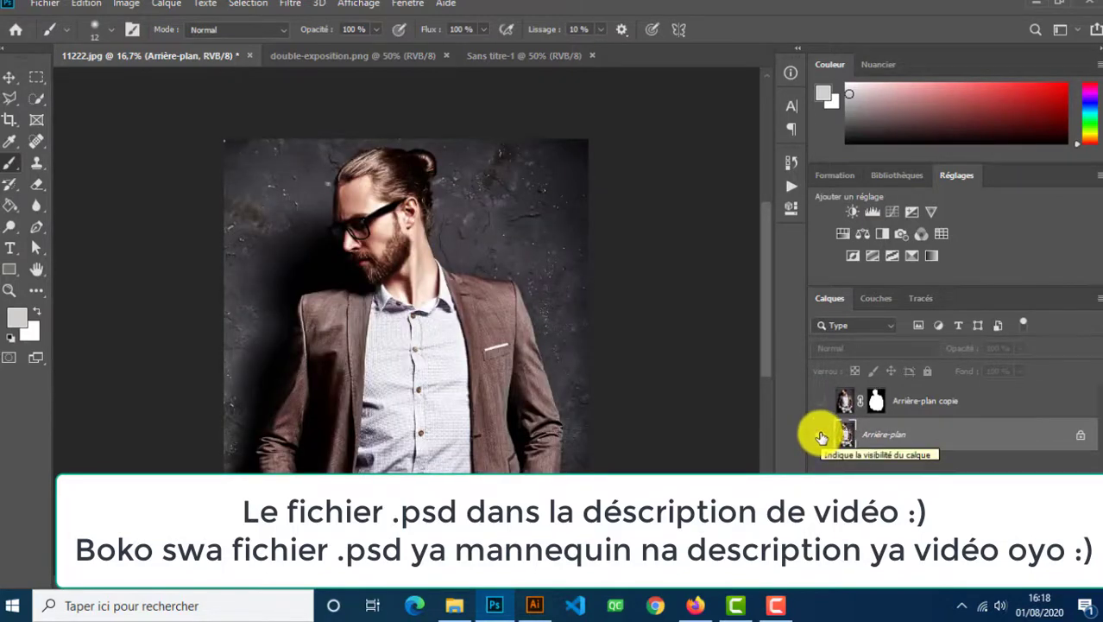
pyautogui.click(822, 436)
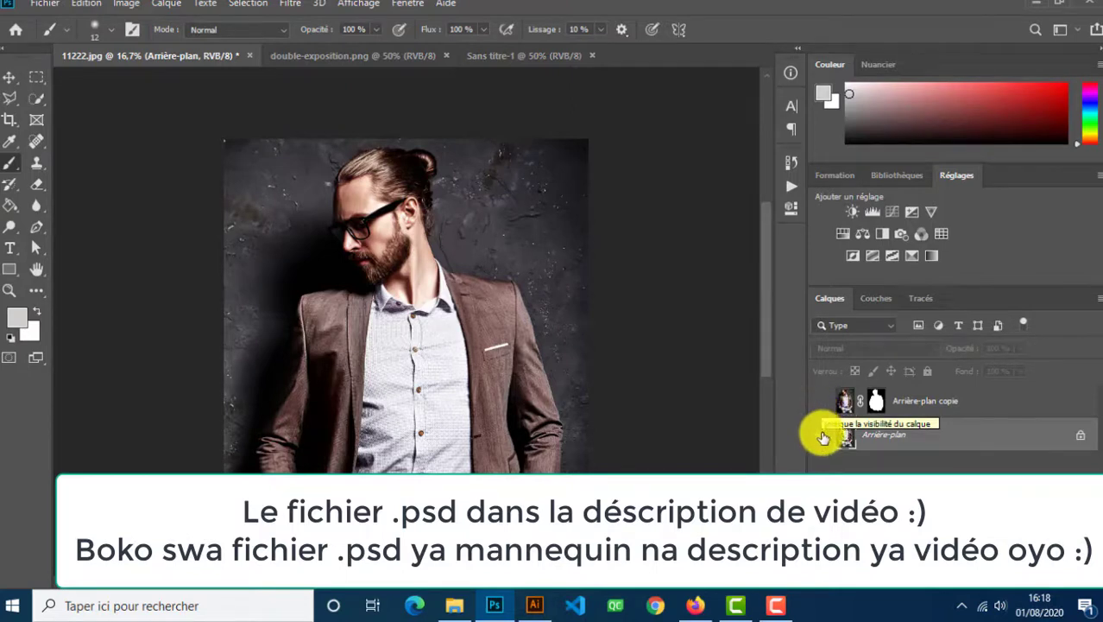
pyautogui.click(819, 435)
pyautogui.click(818, 402)
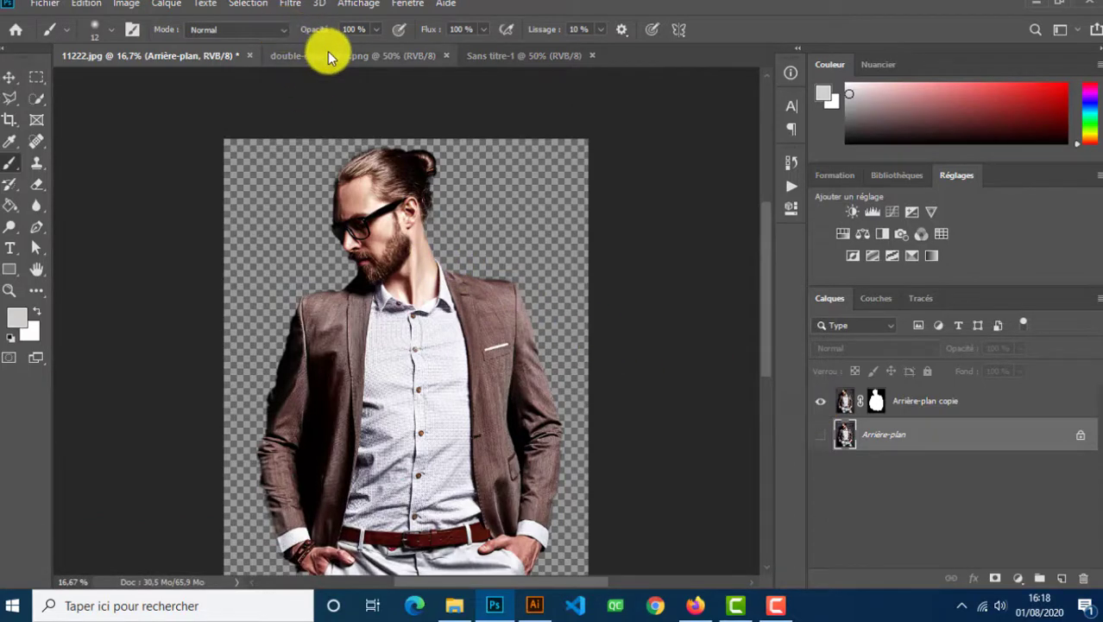
# Copy the masked Arrière-plan copie layer from 11222.jpg into Sans titre-1 and move the man's face into the canvas
pyautogui.click(937, 403)
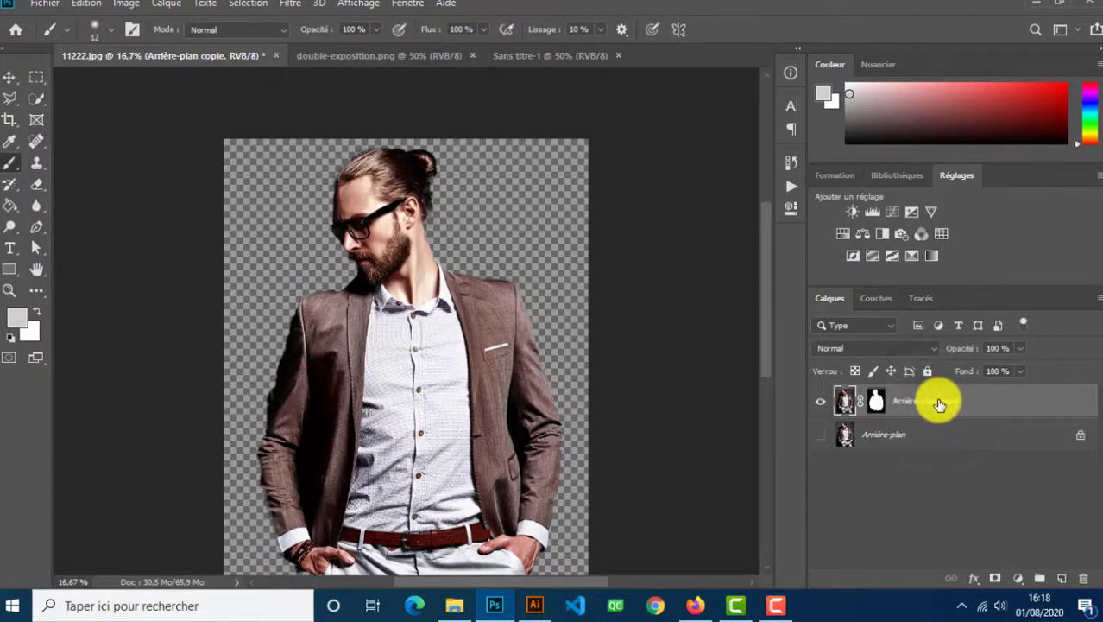
pyautogui.hotkey('ctrl', 'c')
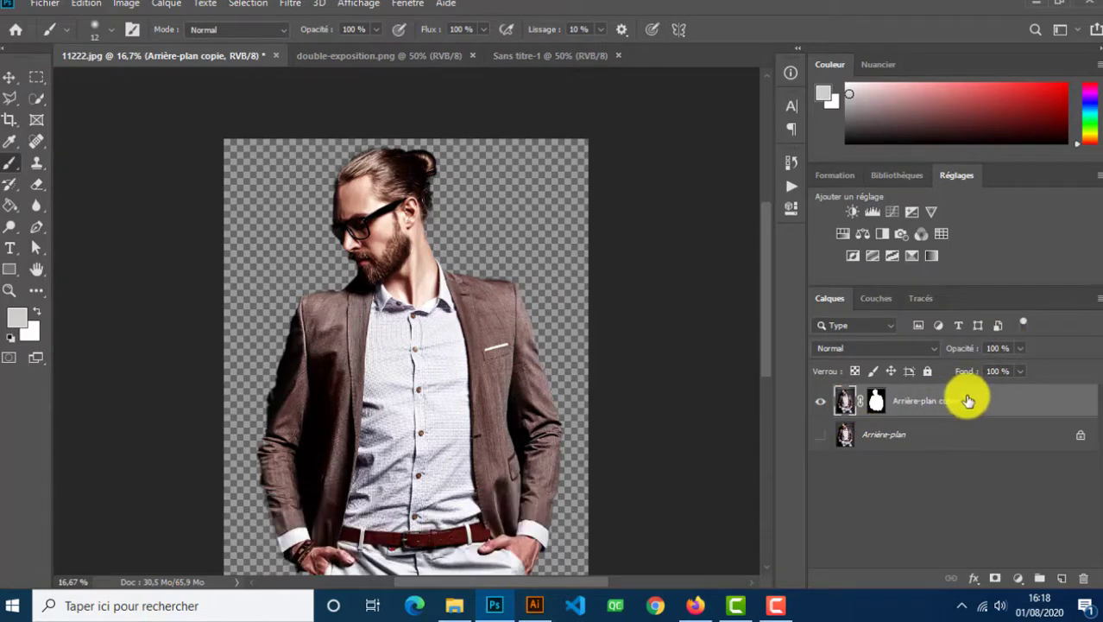
pyautogui.click(522, 55)
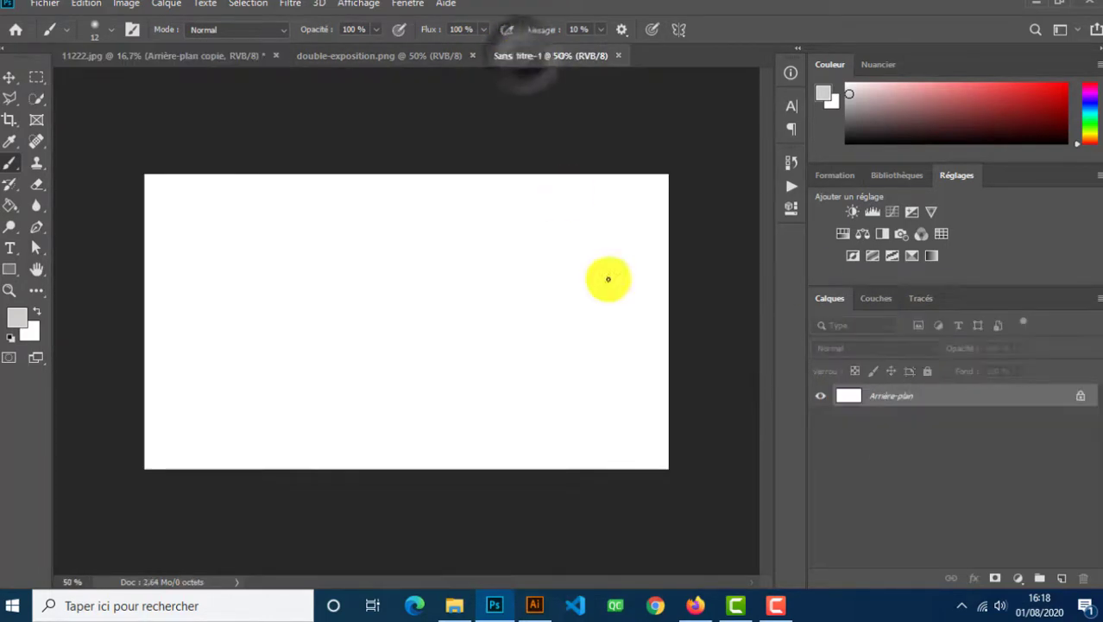
pyautogui.hotkey('ctrl', 'v')
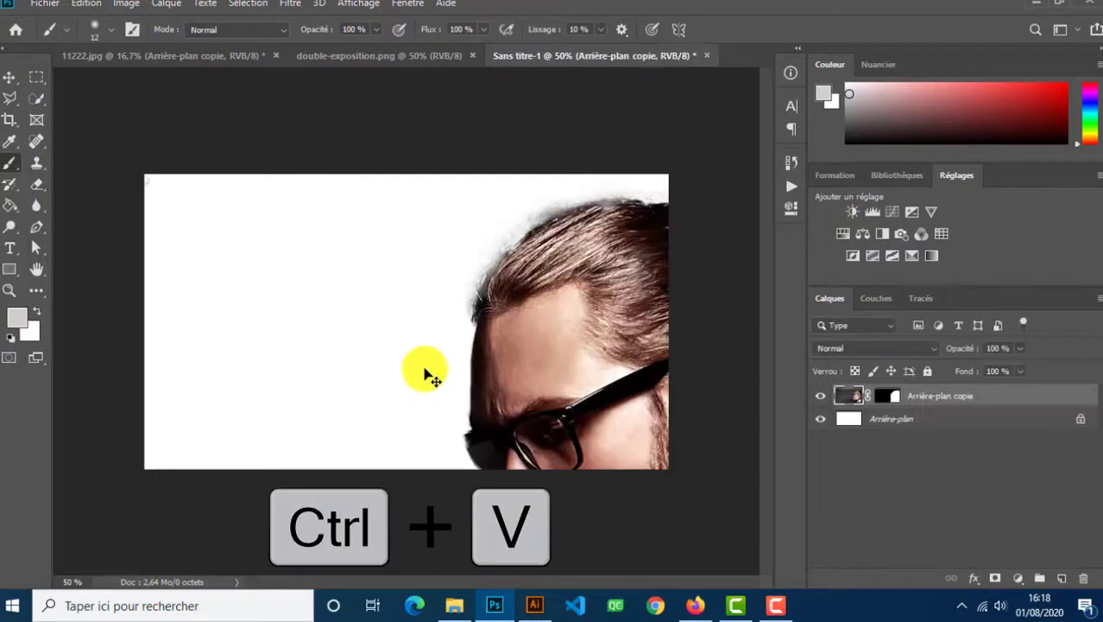
pyautogui.click(10, 76)
pyautogui.moveTo(604, 438); pyautogui.dragTo(366, 321)
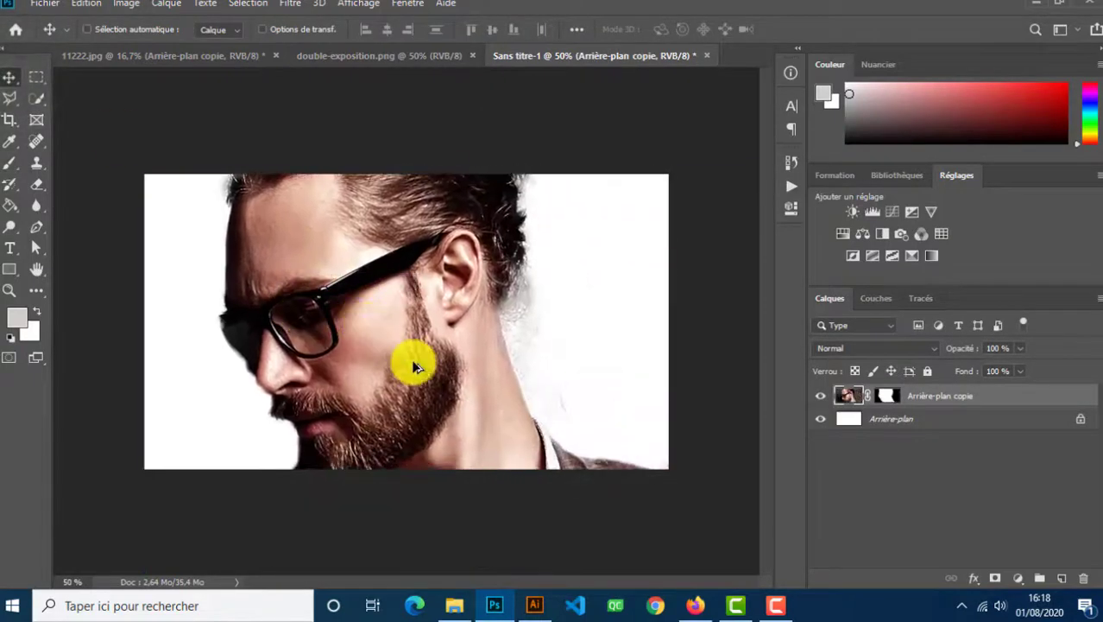
# Scale the pasted man proportionally to about 42.14 % and position his head and shoulders near the centre of the canvas
pyautogui.hotkey('ctrl', '-')
pyautogui.hotkey('ctrl', '-')
pyautogui.hotkey('ctrl', '-')
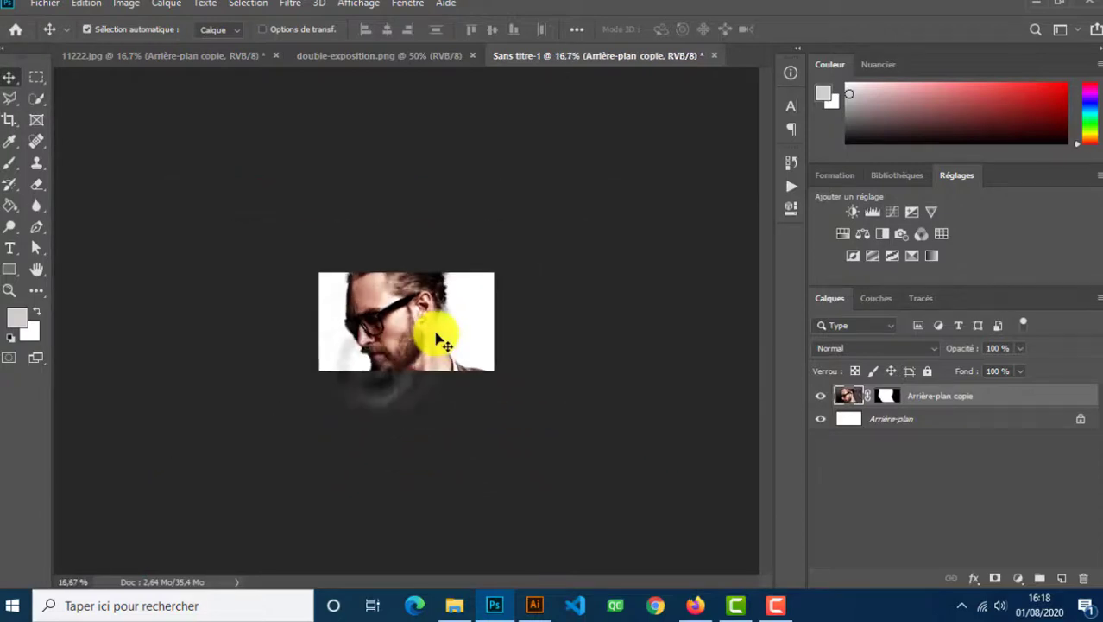
pyautogui.hotkey('ctrl', 't')
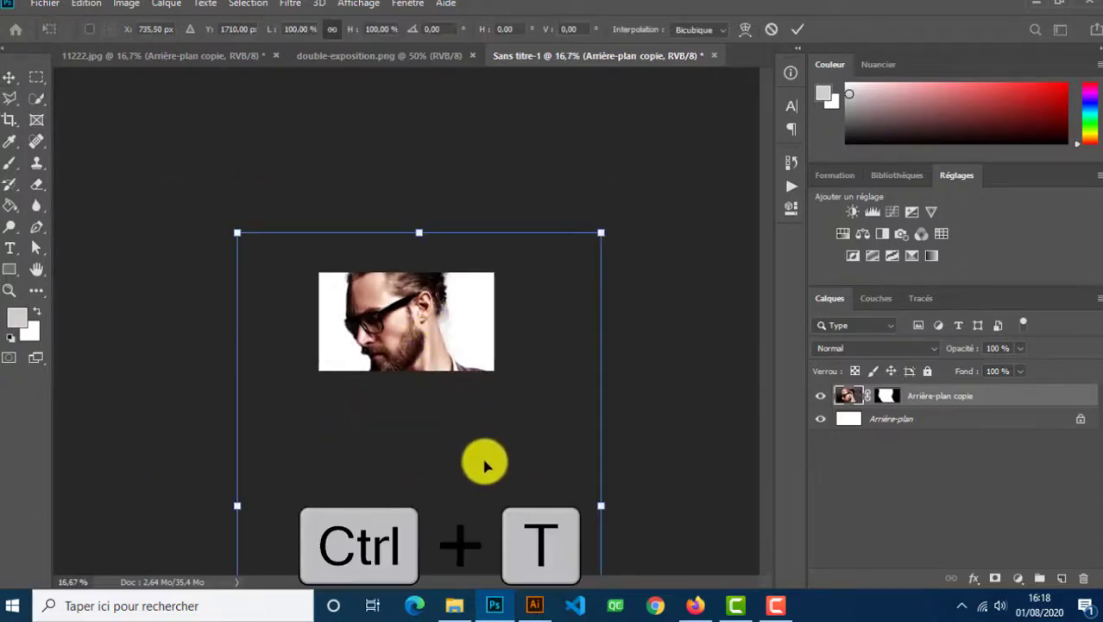
pyautogui.moveTo(481, 456); pyautogui.dragTo(463, 308)
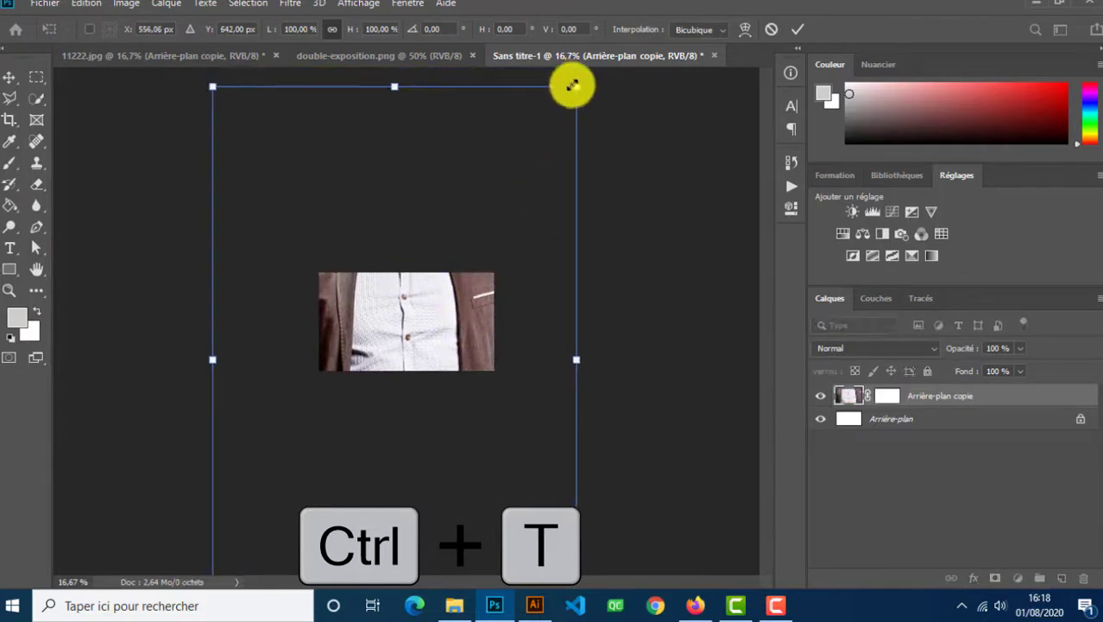
pyautogui.moveTo(576, 87); pyautogui.dragTo(455, 274)
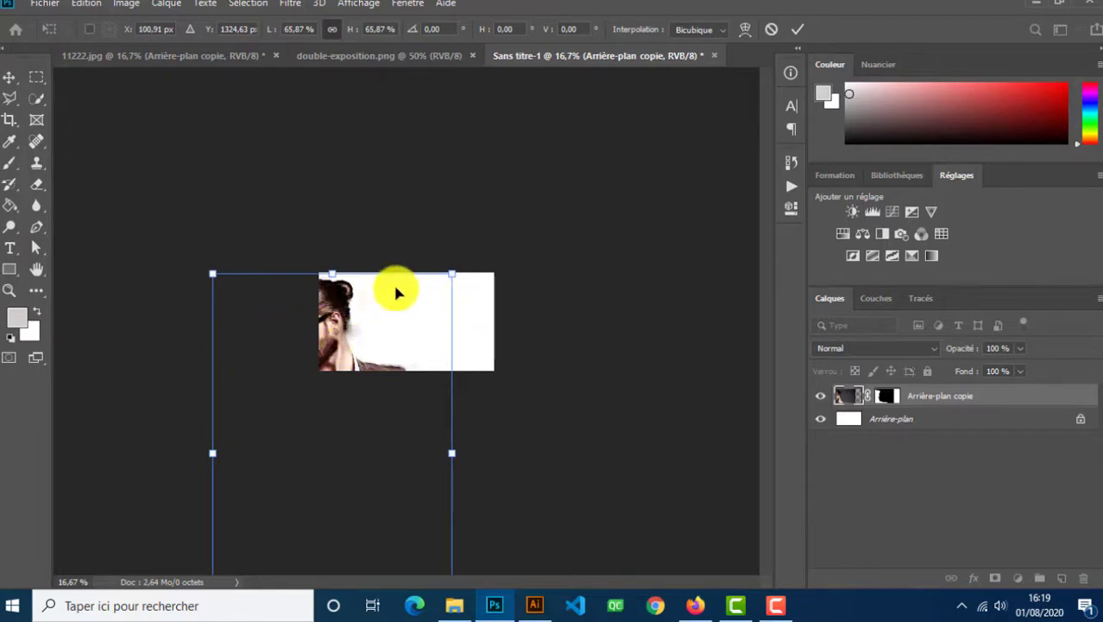
pyautogui.moveTo(396, 294); pyautogui.dragTo(453, 222)
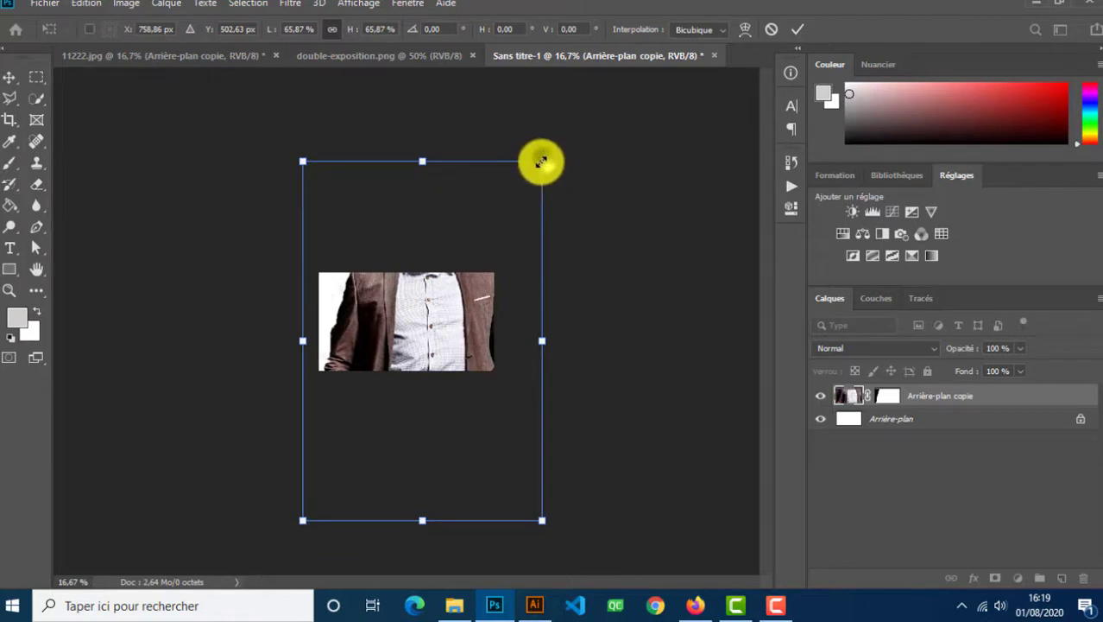
pyautogui.moveTo(541, 161); pyautogui.dragTo(505, 226)
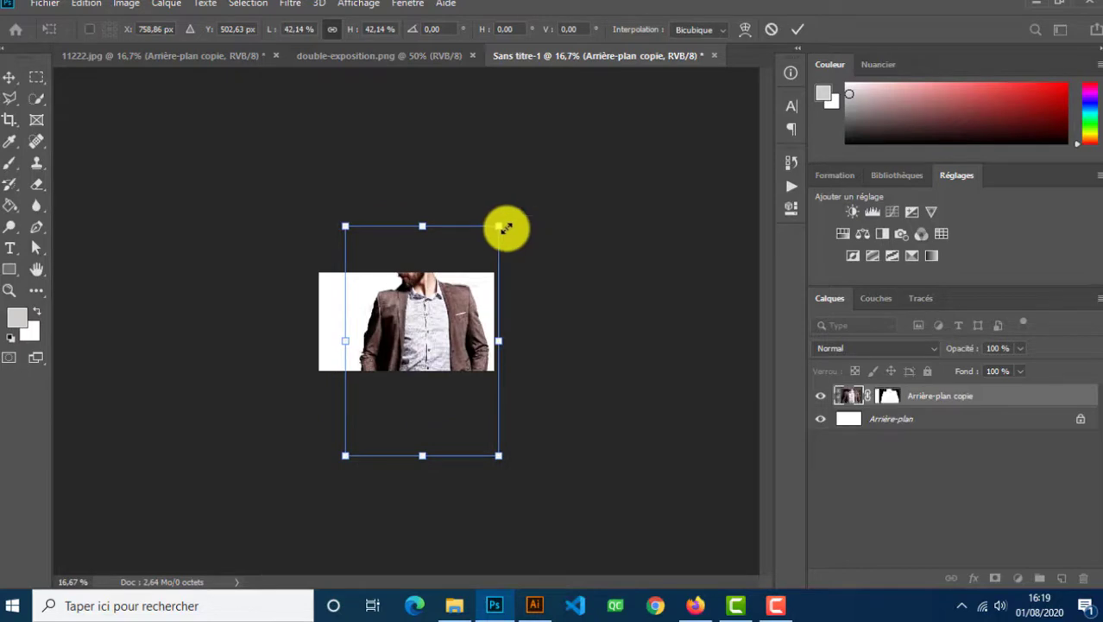
pyautogui.moveTo(438, 324); pyautogui.dragTo(428, 363)
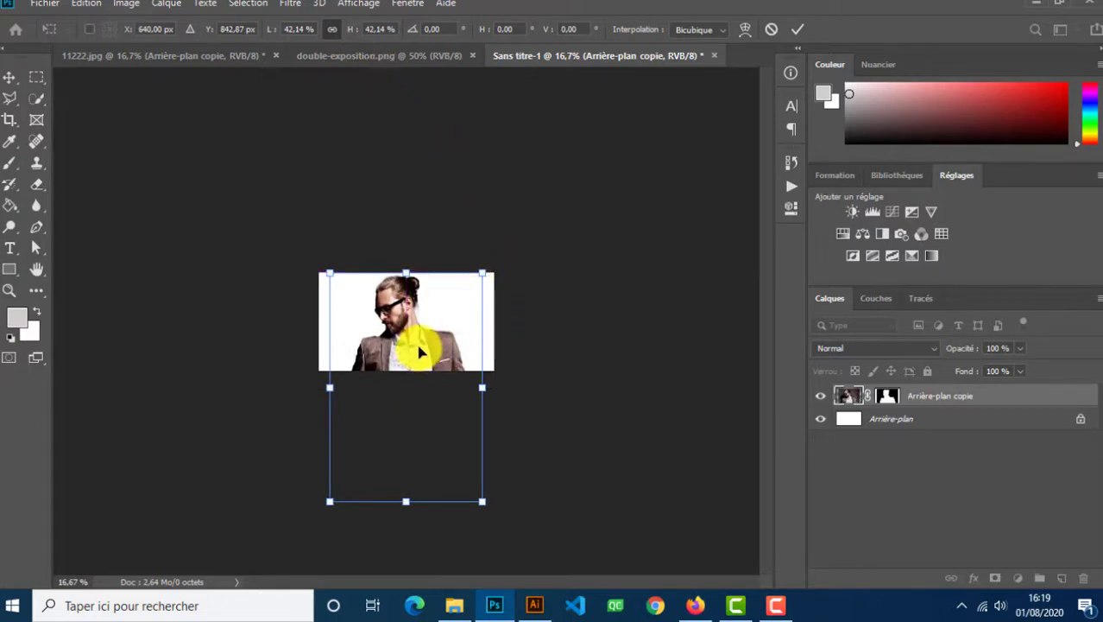
pyautogui.moveTo(419, 352); pyautogui.dragTo(422, 351)
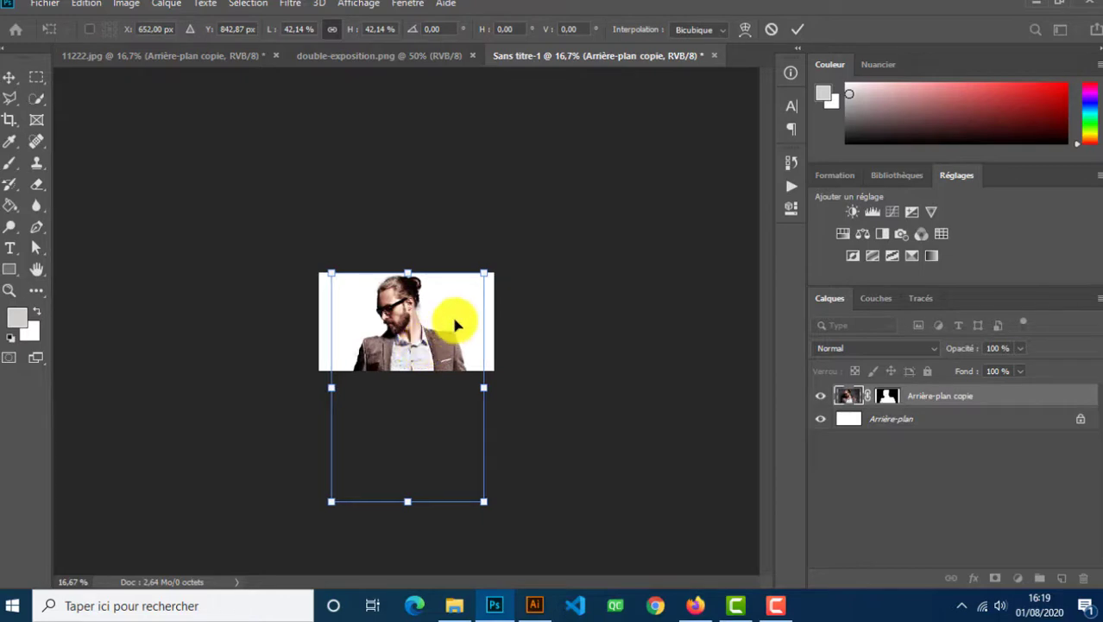
pyautogui.press('Return')
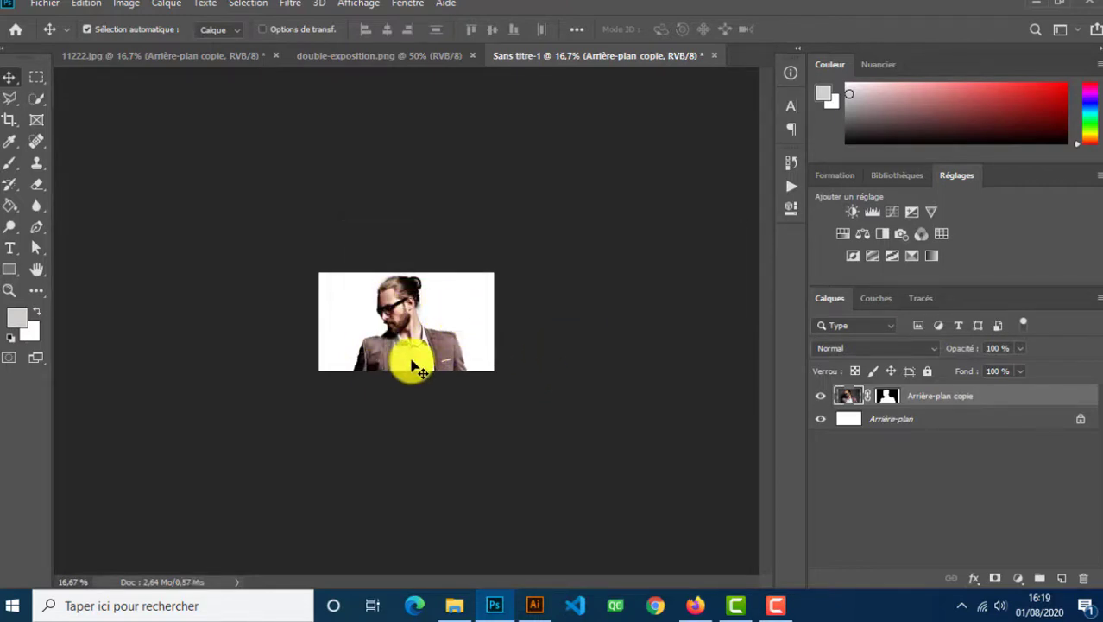
# Unlock the white Arrière-plan background layer of Sans titre-1 to turn it into a regular layer
pyautogui.click(357, 302)
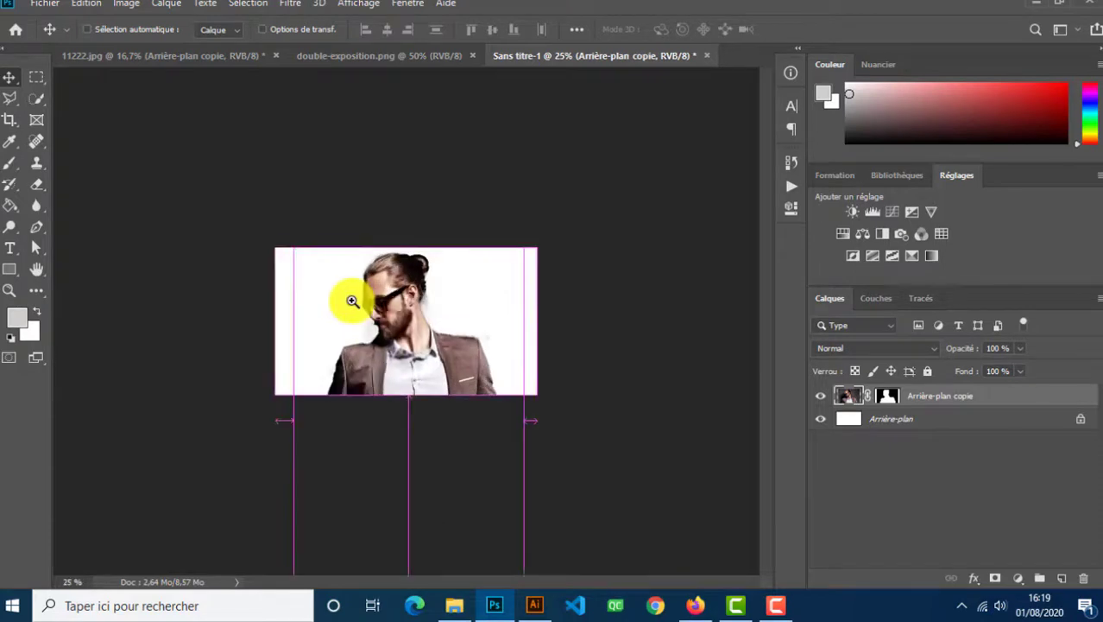
pyautogui.click(358, 307)
pyautogui.click(338, 304)
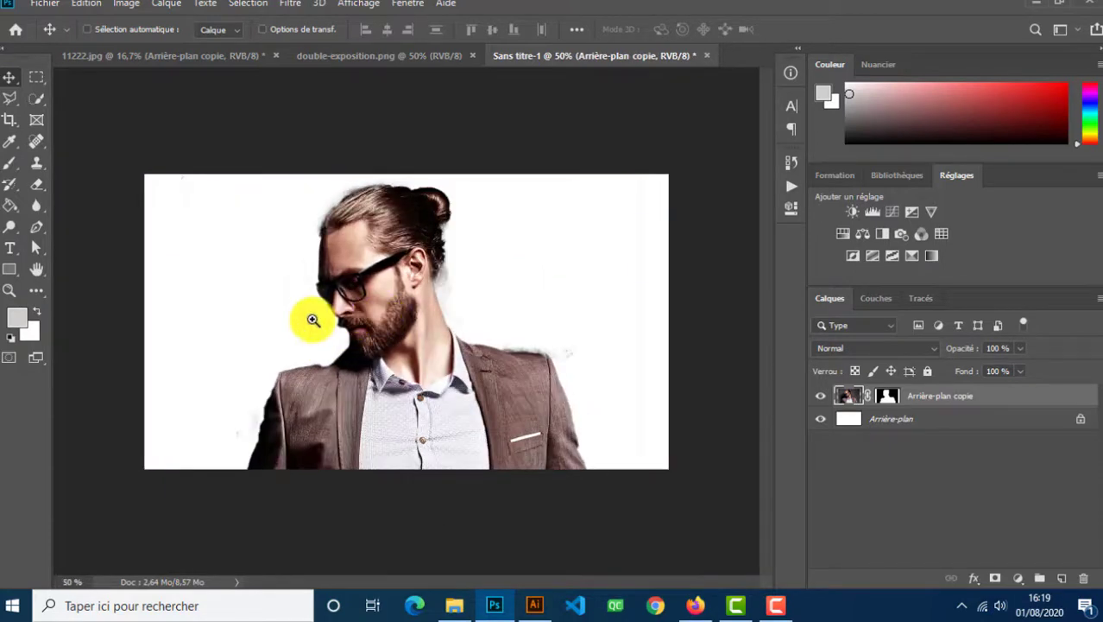
pyautogui.click(313, 315)
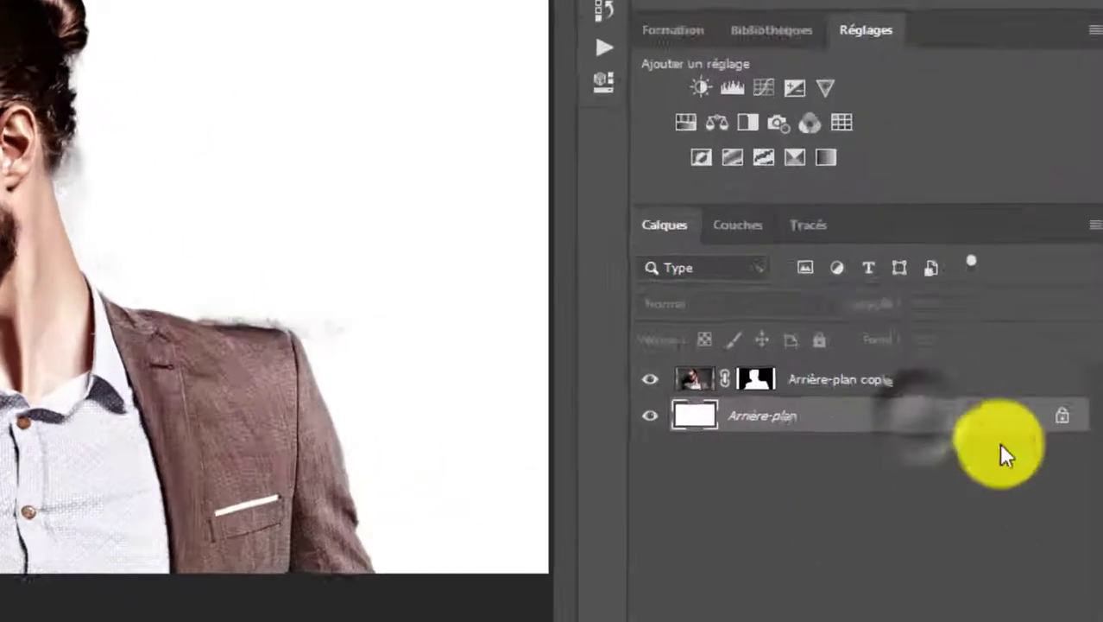
pyautogui.click(1079, 418)
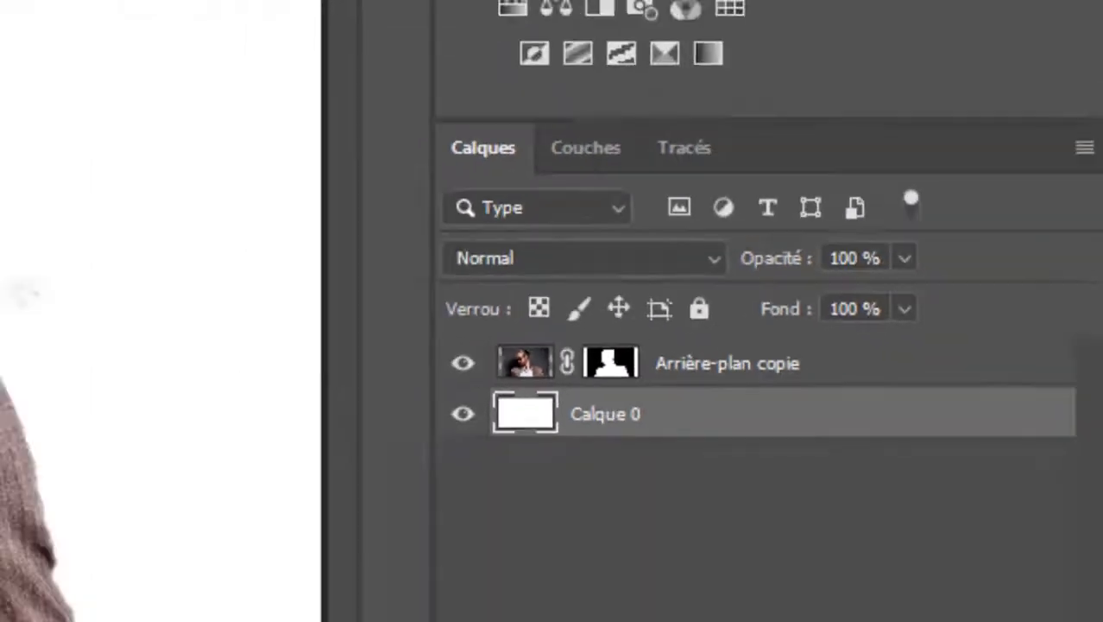
# Add a solid colour fill layer above the white layer, using the dark brown #362827 sampled from the picture
pyautogui.click(1009, 575)
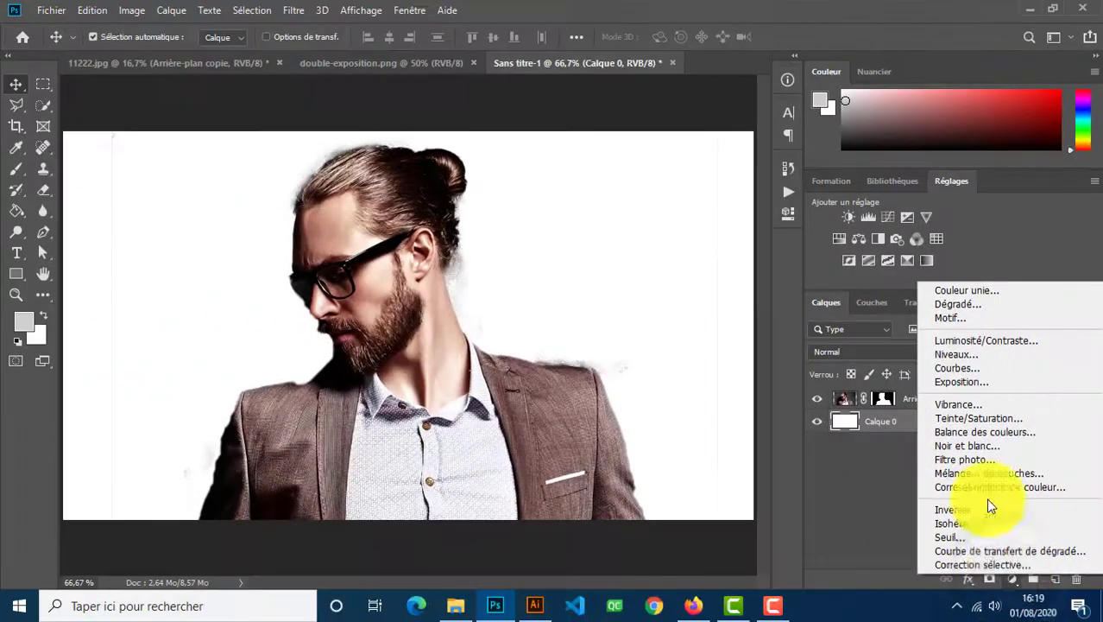
pyautogui.click(971, 298)
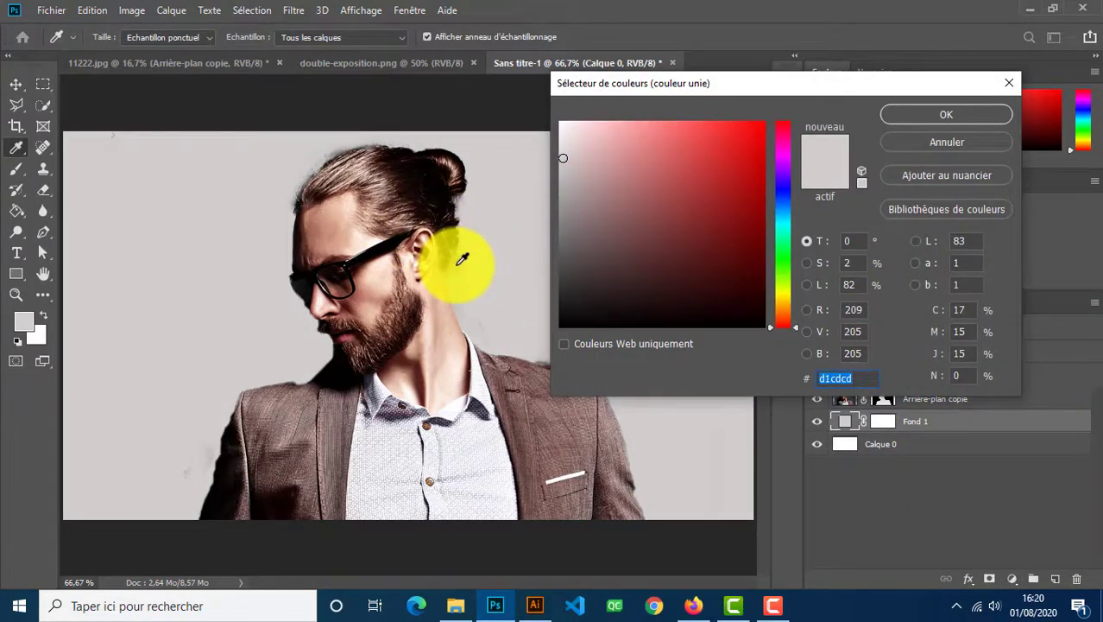
pyautogui.click(337, 152)
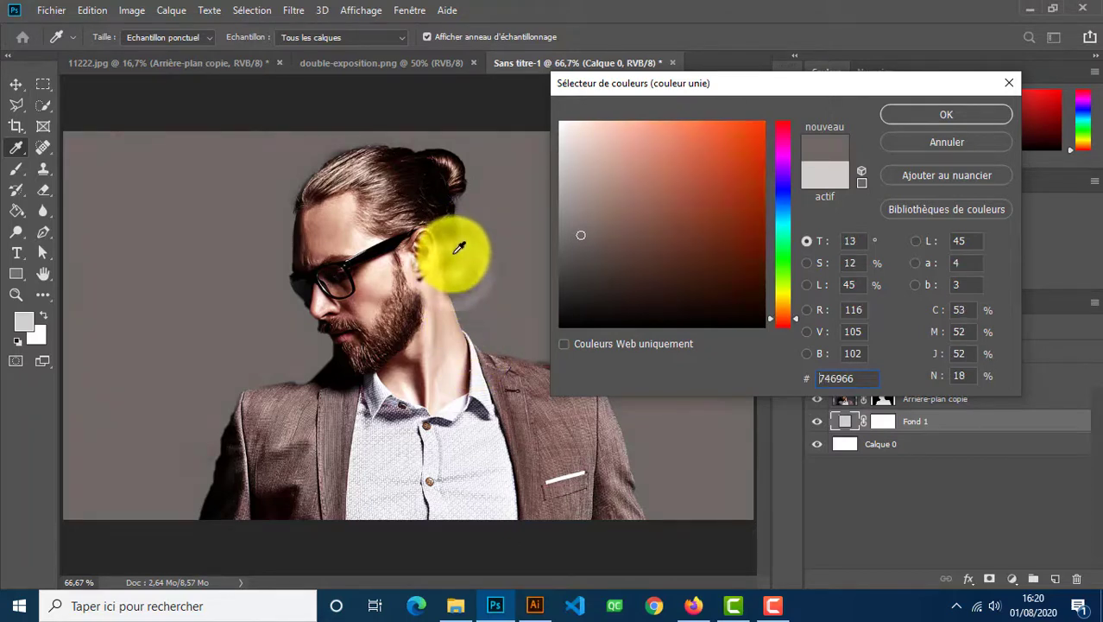
pyautogui.click(458, 243)
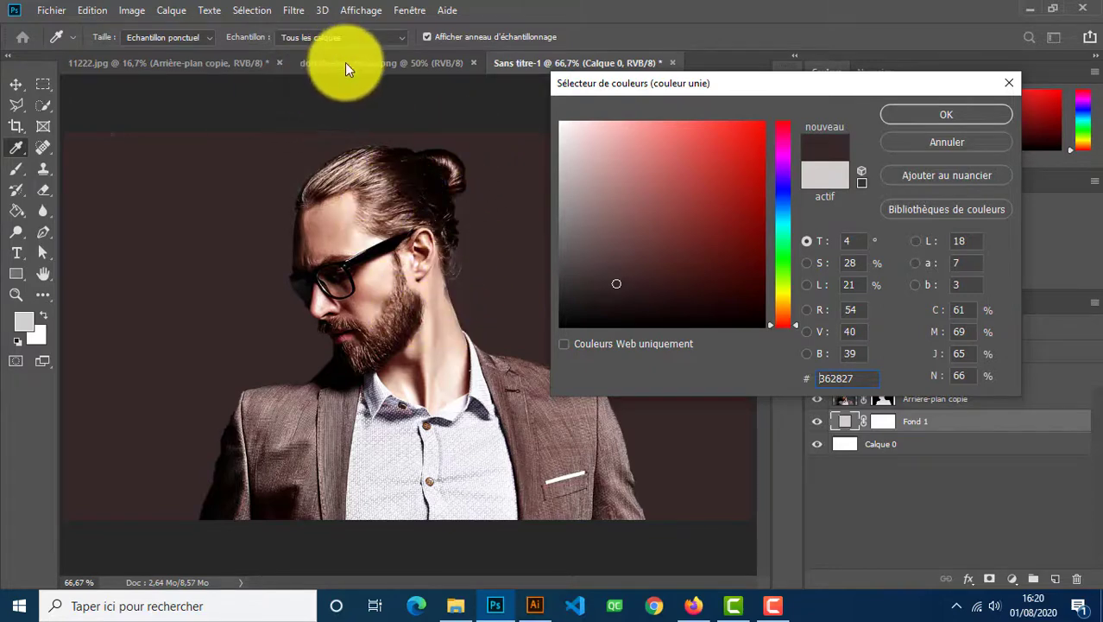
pyautogui.click(945, 114)
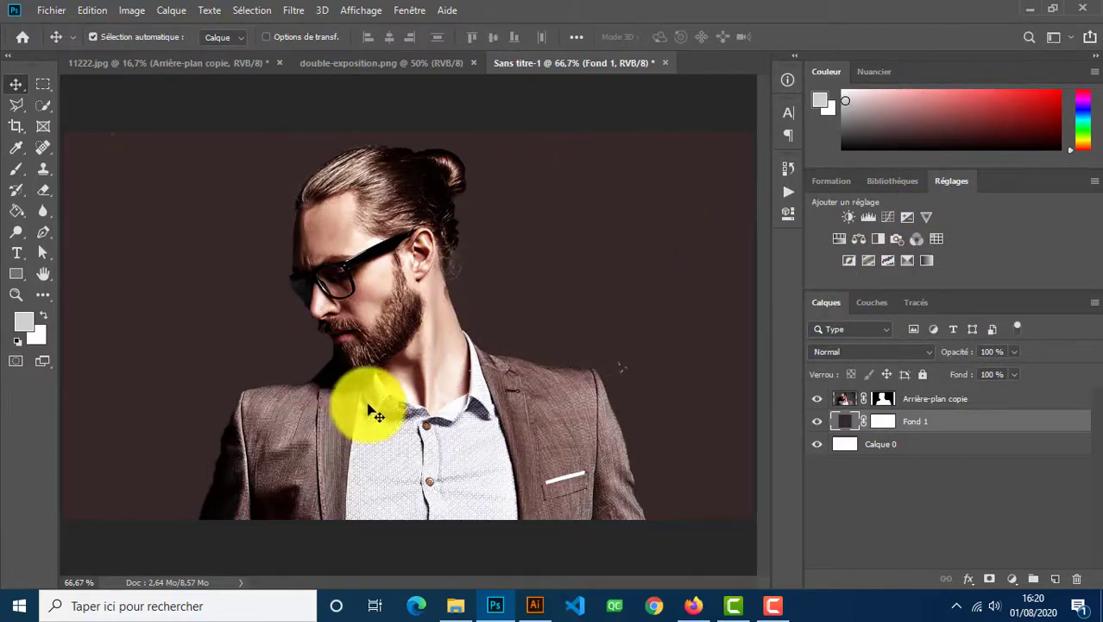
# Apply Brightness/Contrast to the Arrière-plan copie layer with brightness -34 and contrast -12
pyautogui.click(958, 400)
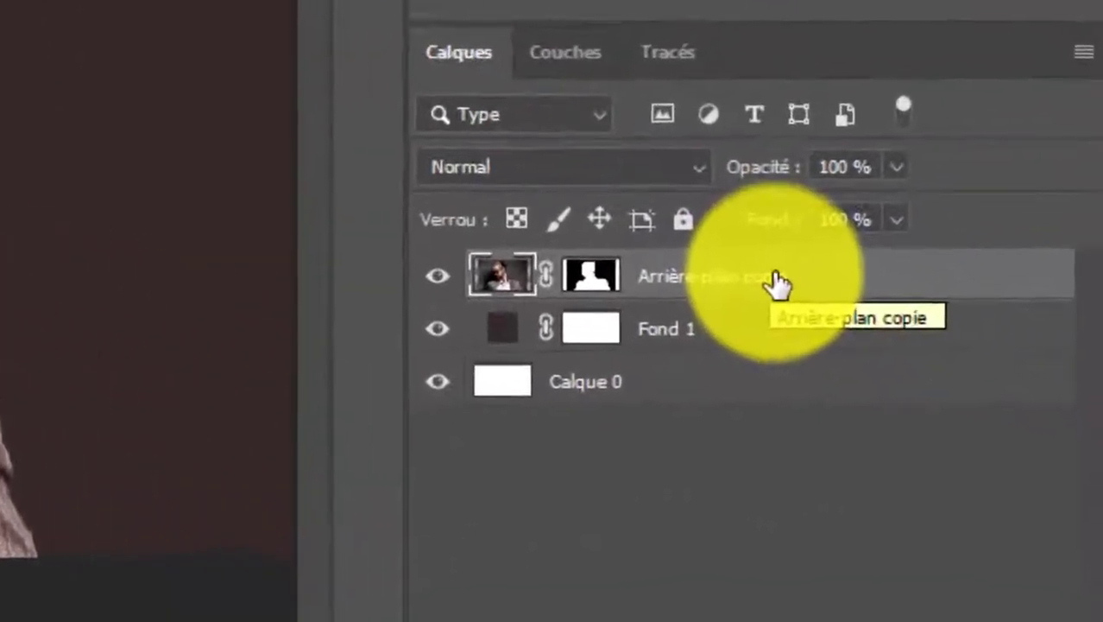
pyautogui.click(323, 32)
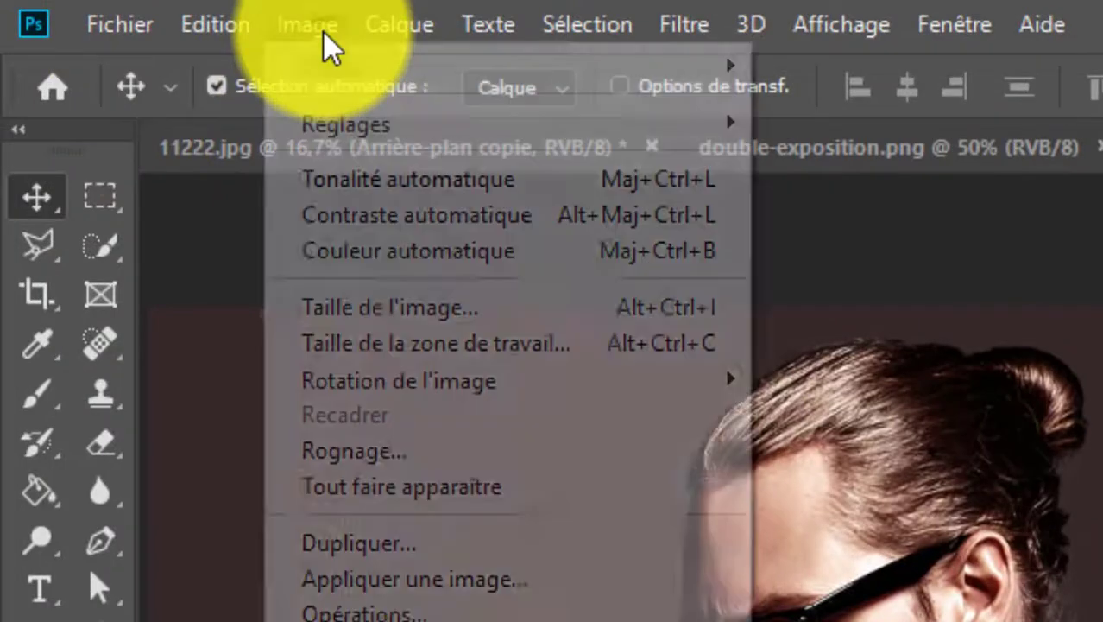
pyautogui.moveTo(566, 127)
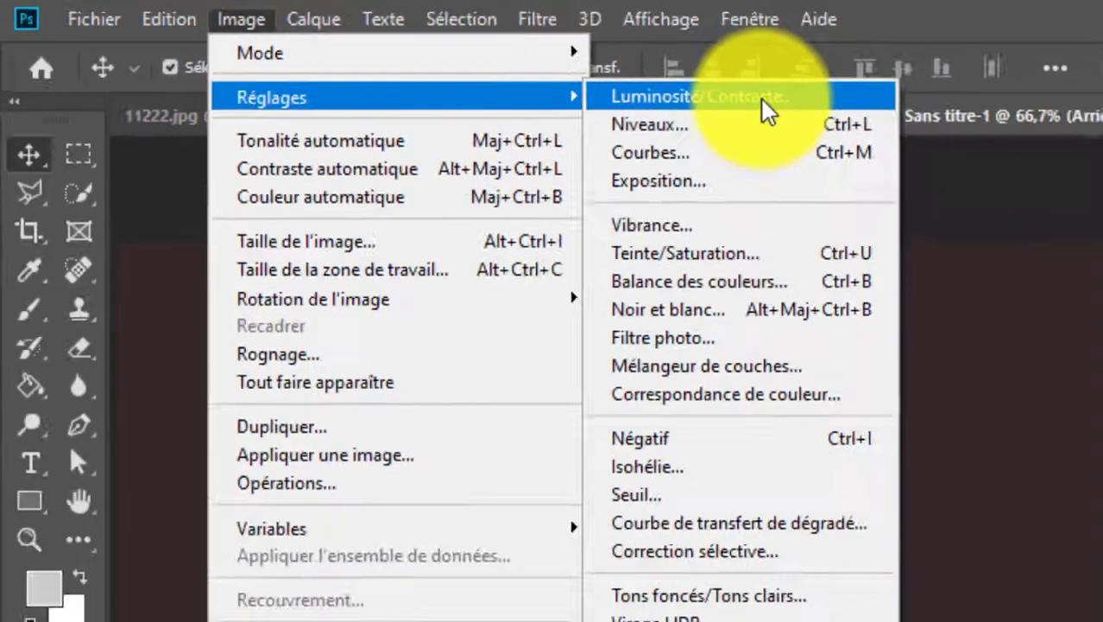
pyautogui.click(957, 125)
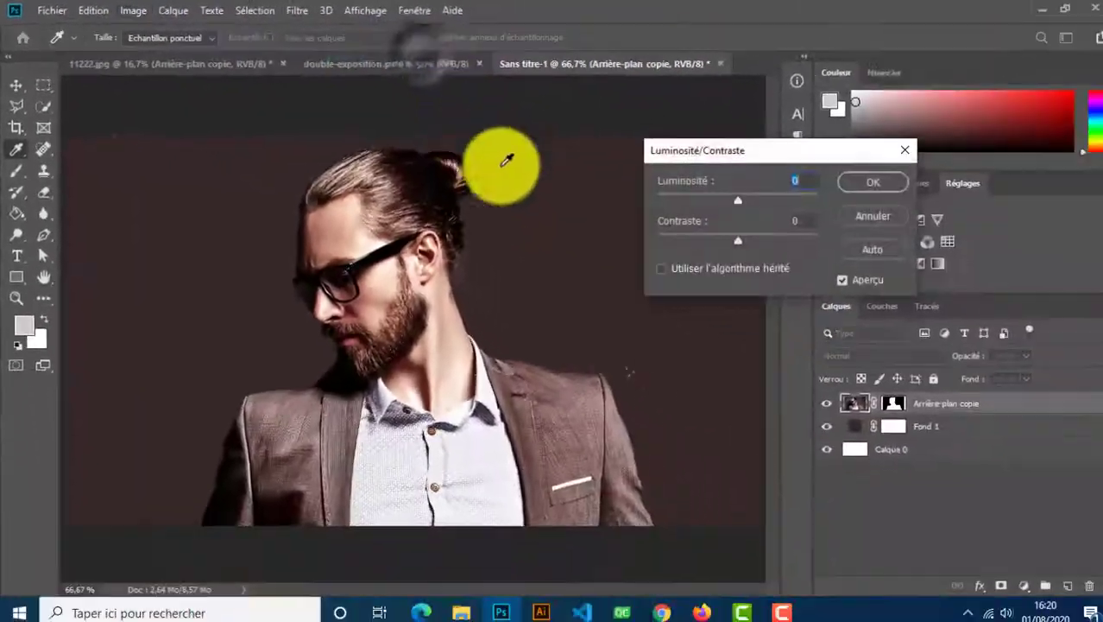
pyautogui.moveTo(739, 200); pyautogui.dragTo(714, 200)
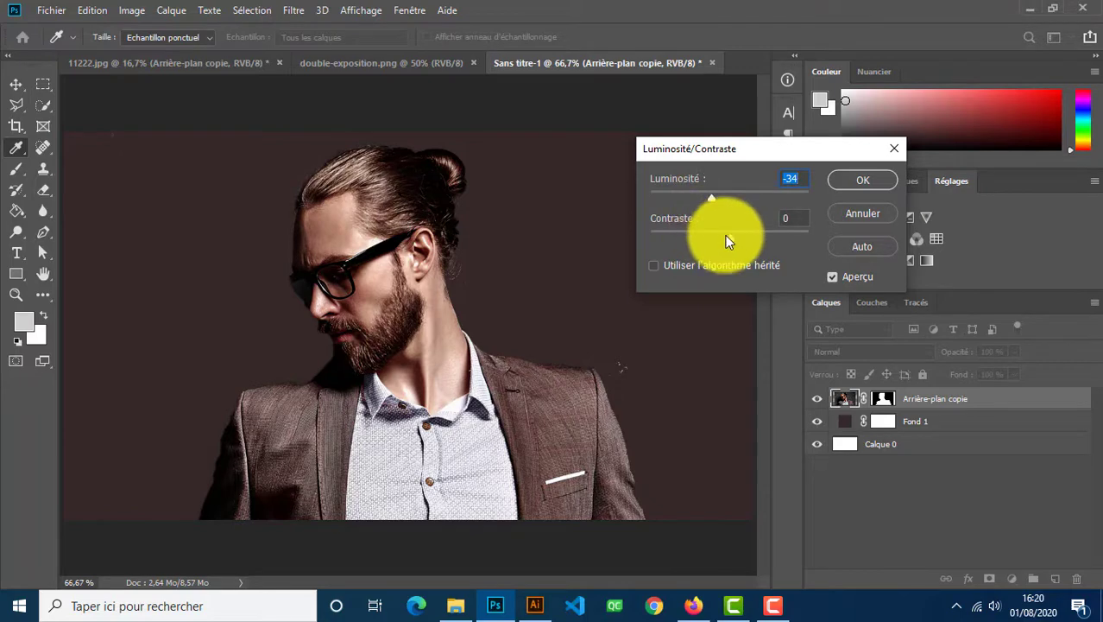
pyautogui.moveTo(728, 238); pyautogui.dragTo(711, 237)
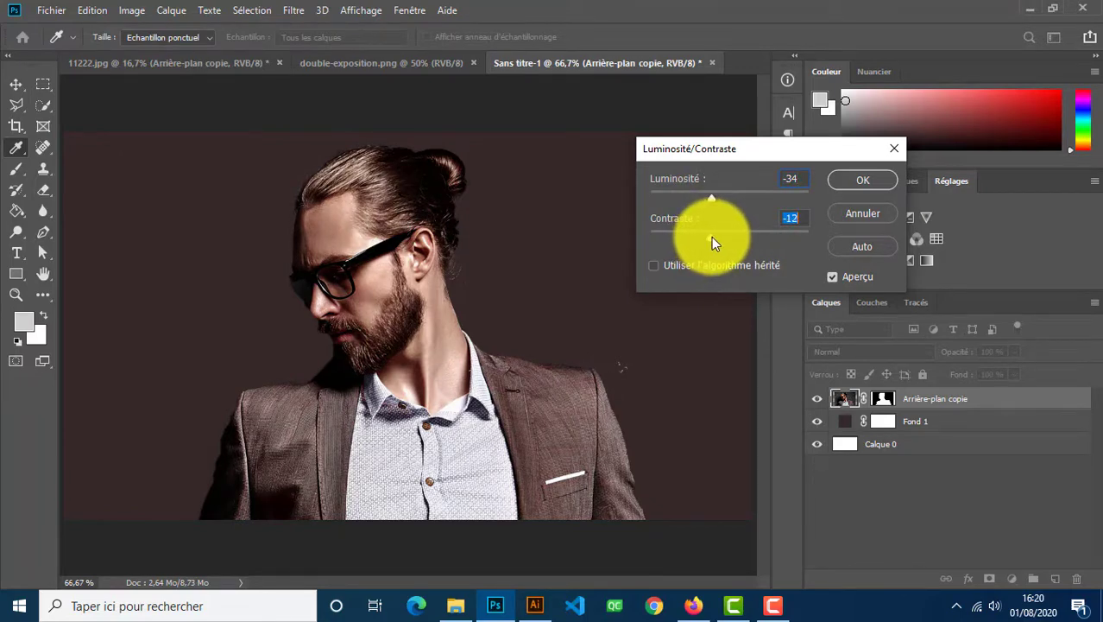
pyautogui.click(866, 179)
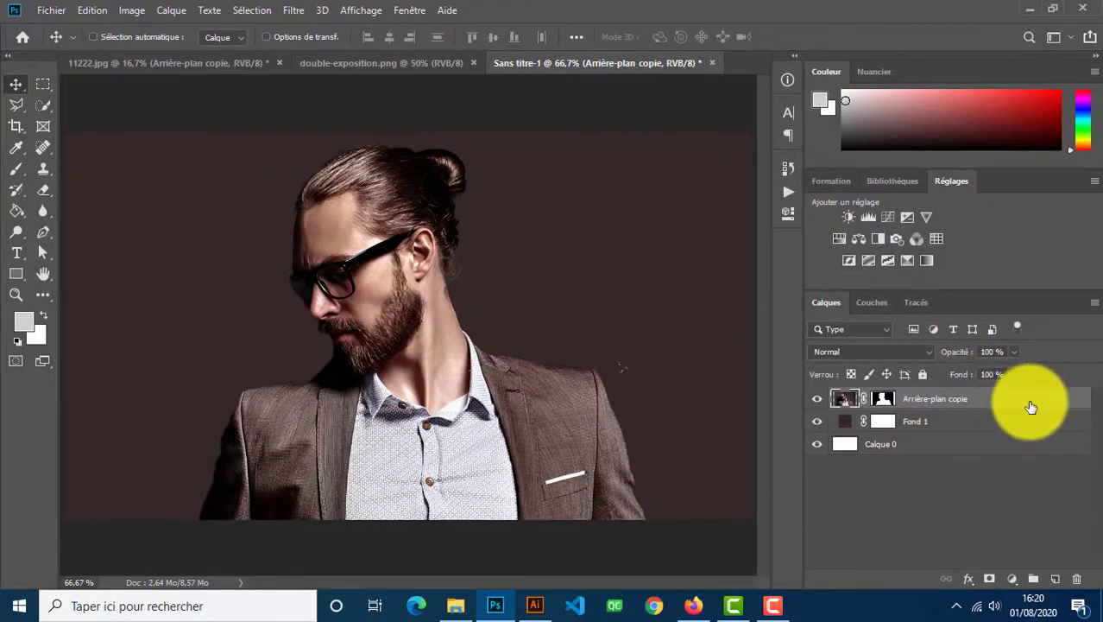
# Duplicate the Arrière-plan copie layer and place the city picture O8PHH00.jpg from the Téléchargements folder above the copy
pyautogui.hotkey('ctrl', 'j')
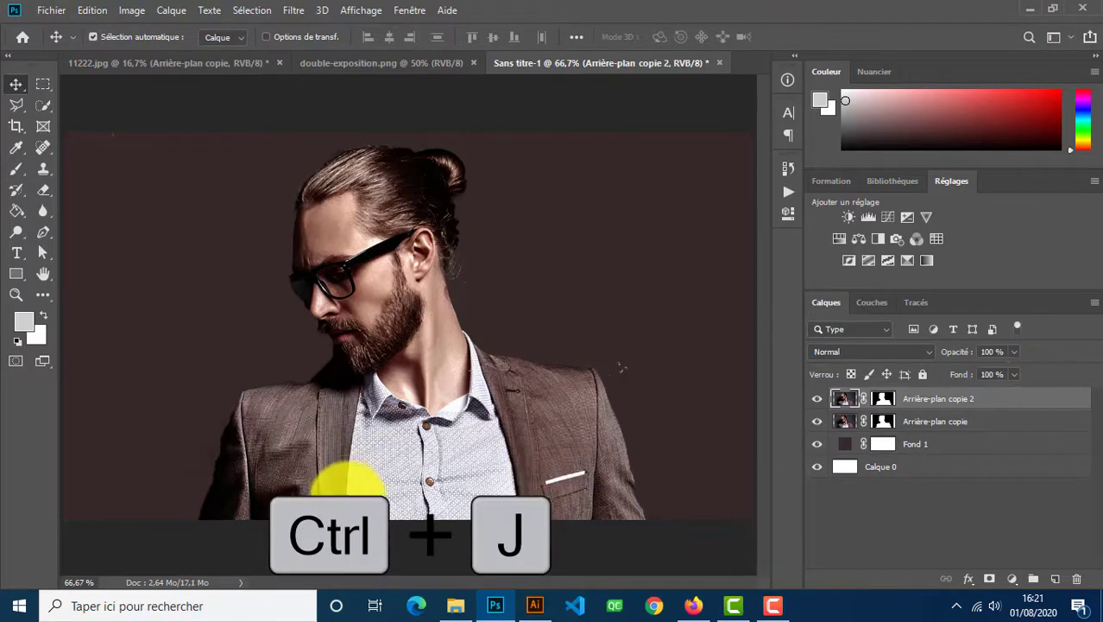
pyautogui.click(460, 605)
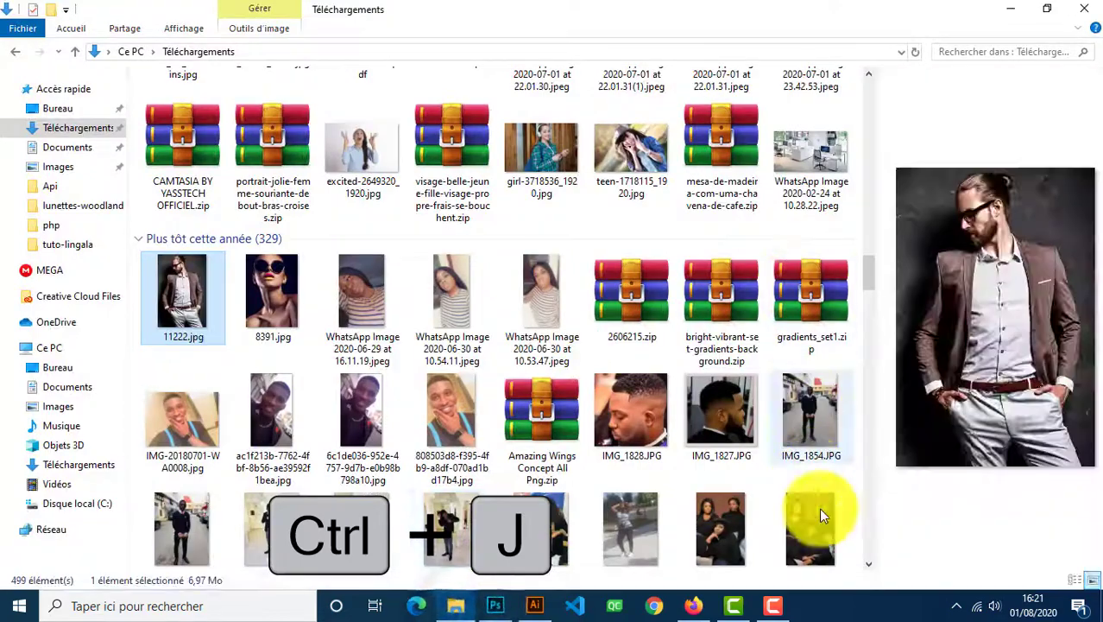
pyautogui.scroll(-15, 870, 545)
pyautogui.scroll(-10, 871, 544)
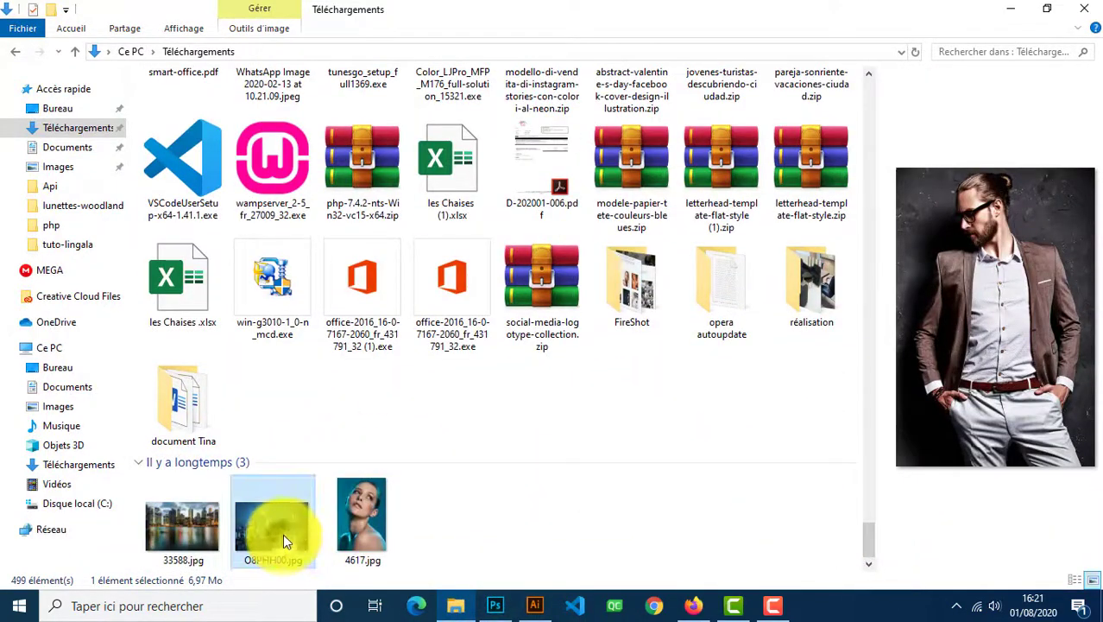
pyautogui.moveTo(283, 534); pyautogui.dragTo(401, 373)
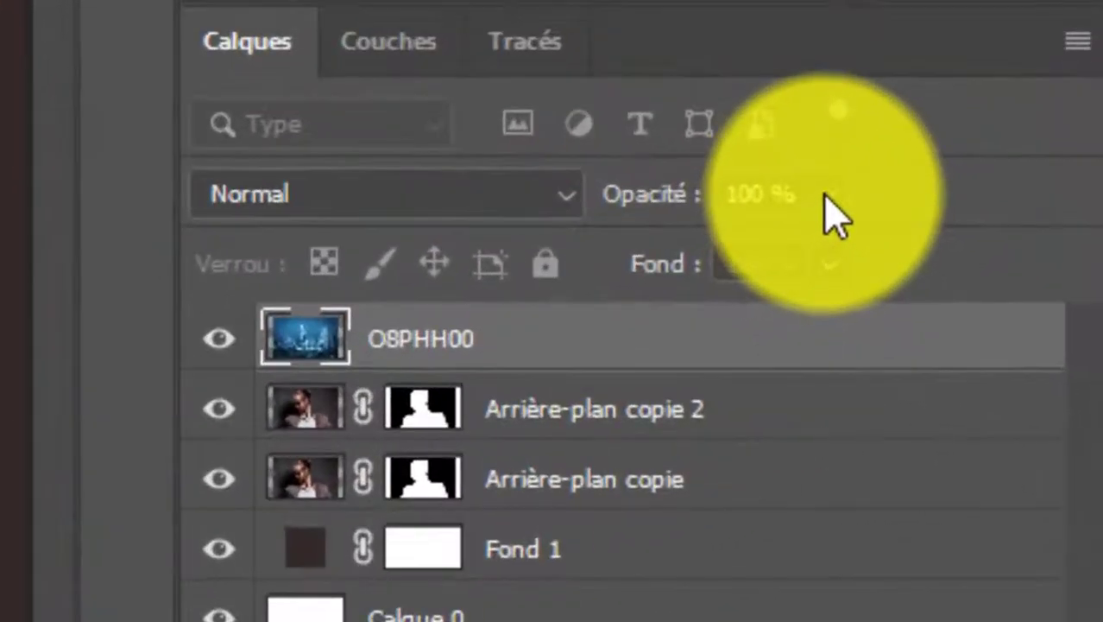
# Lower the opacity of the O8PHH00 city layer to 32 % so the man shows through it
pyautogui.click(827, 195)
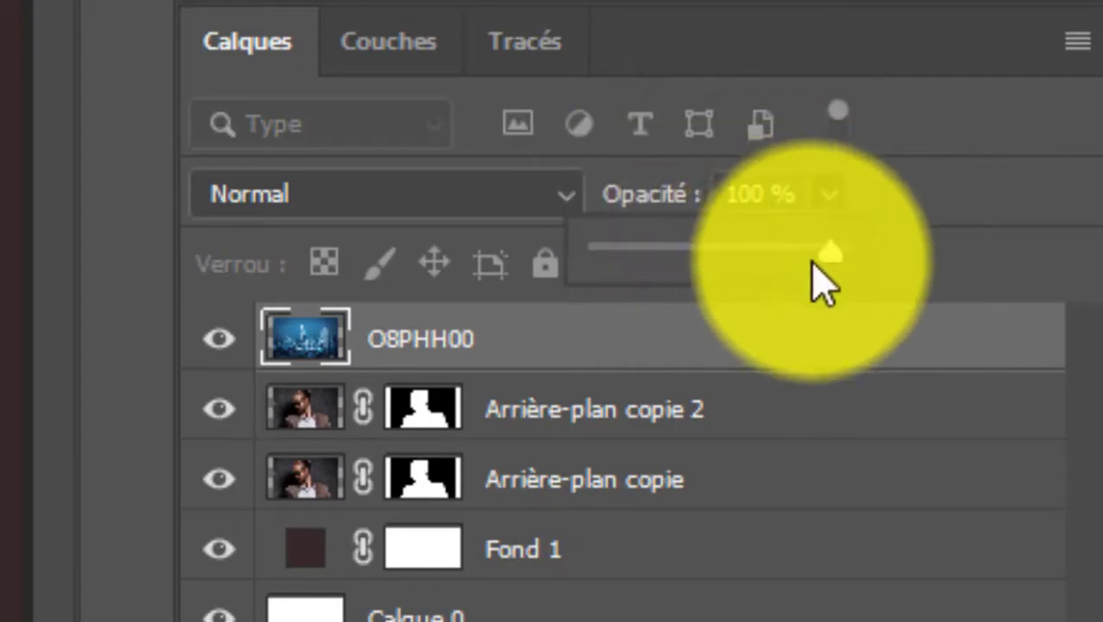
pyautogui.moveTo(828, 248); pyautogui.dragTo(767, 253)
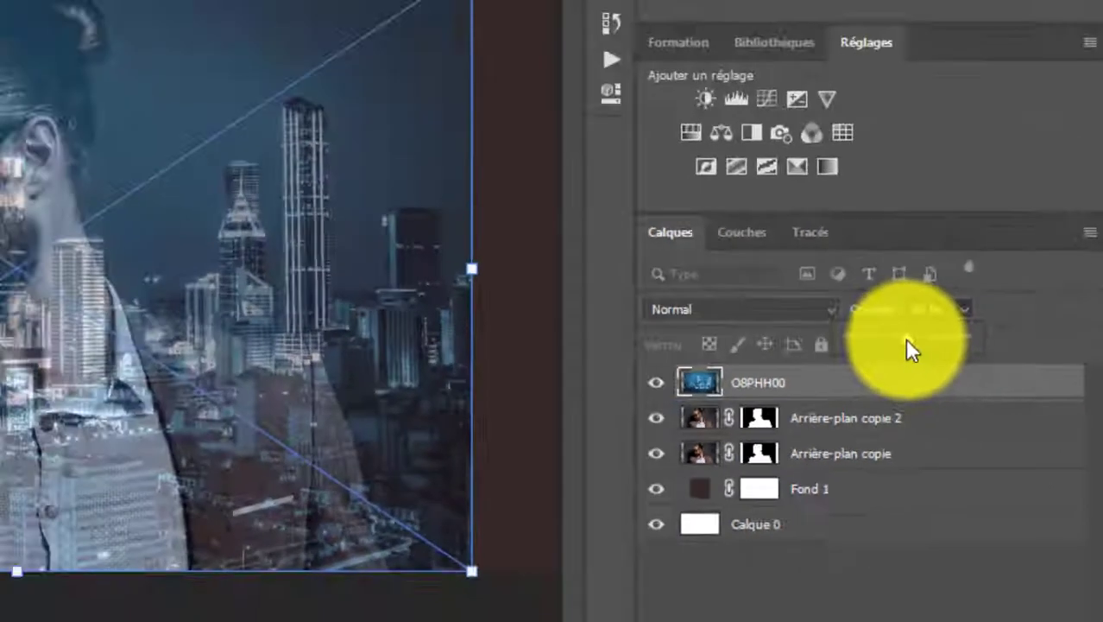
pyautogui.moveTo(905, 338); pyautogui.dragTo(868, 344)
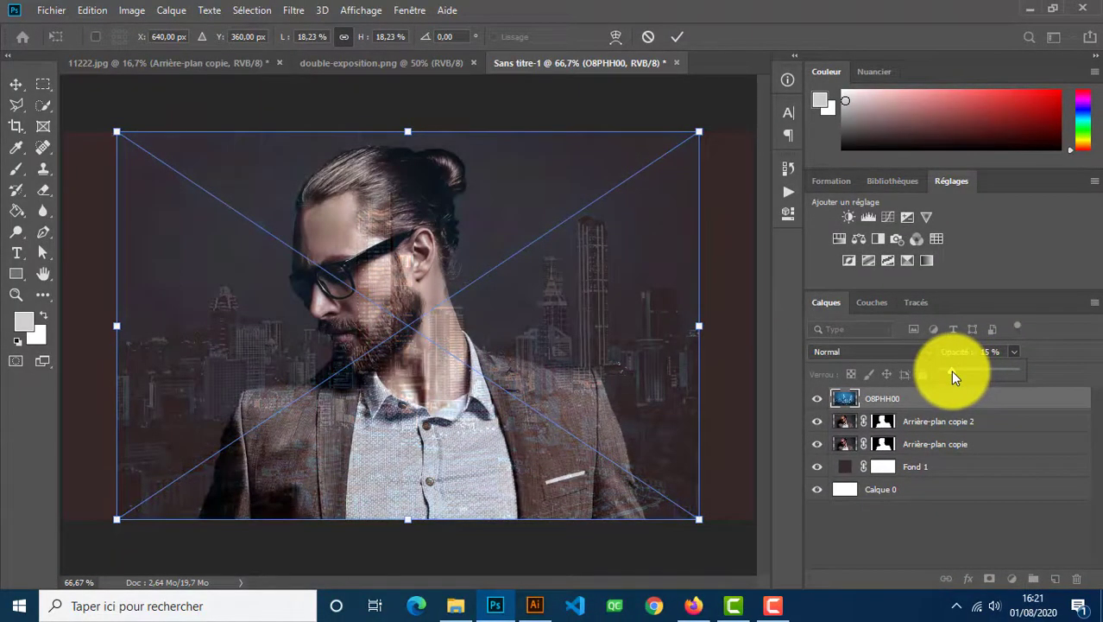
pyautogui.moveTo(950, 370); pyautogui.dragTo(963, 370)
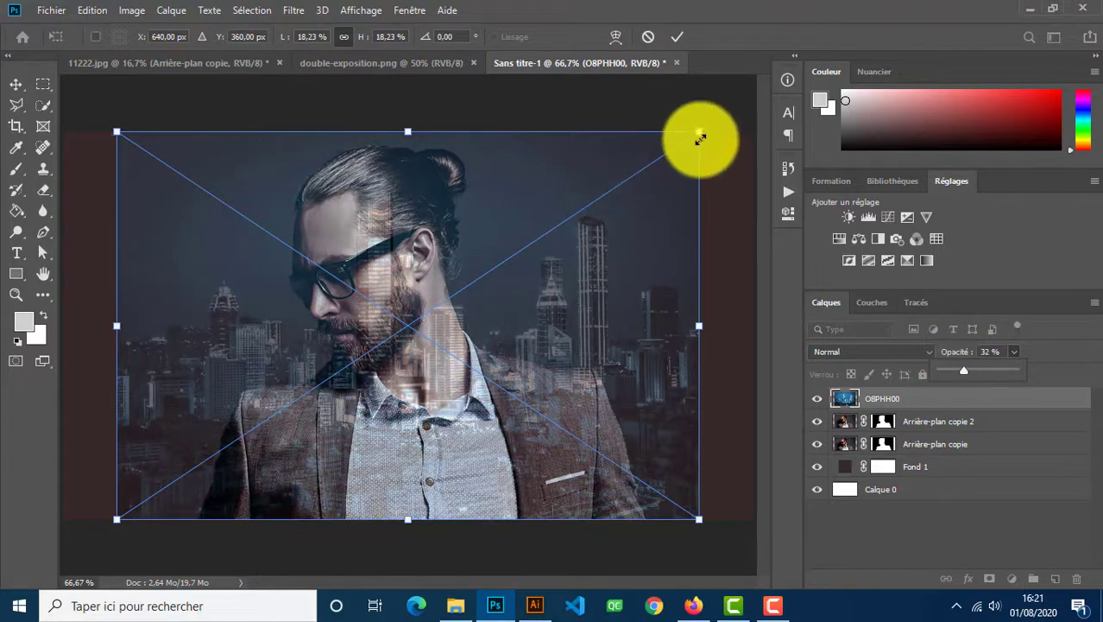
# Scale the city image proportionally to 14.93 % and move it to about X 715 px, Y 425 px
pyautogui.moveTo(700, 132); pyautogui.dragTo(654, 175)
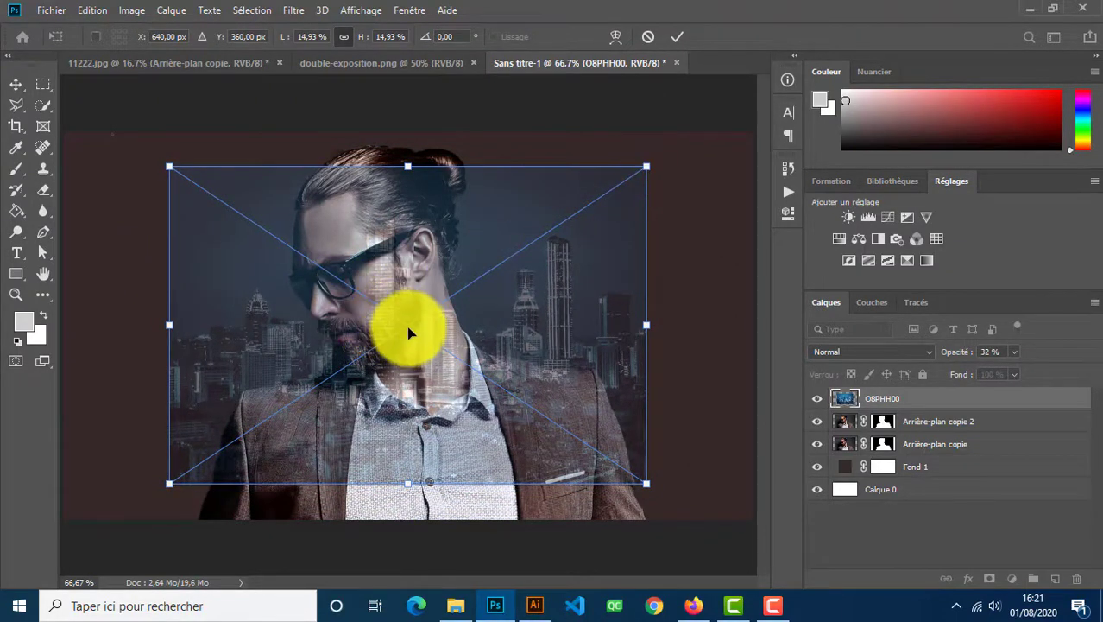
pyautogui.moveTo(411, 329); pyautogui.dragTo(427, 361)
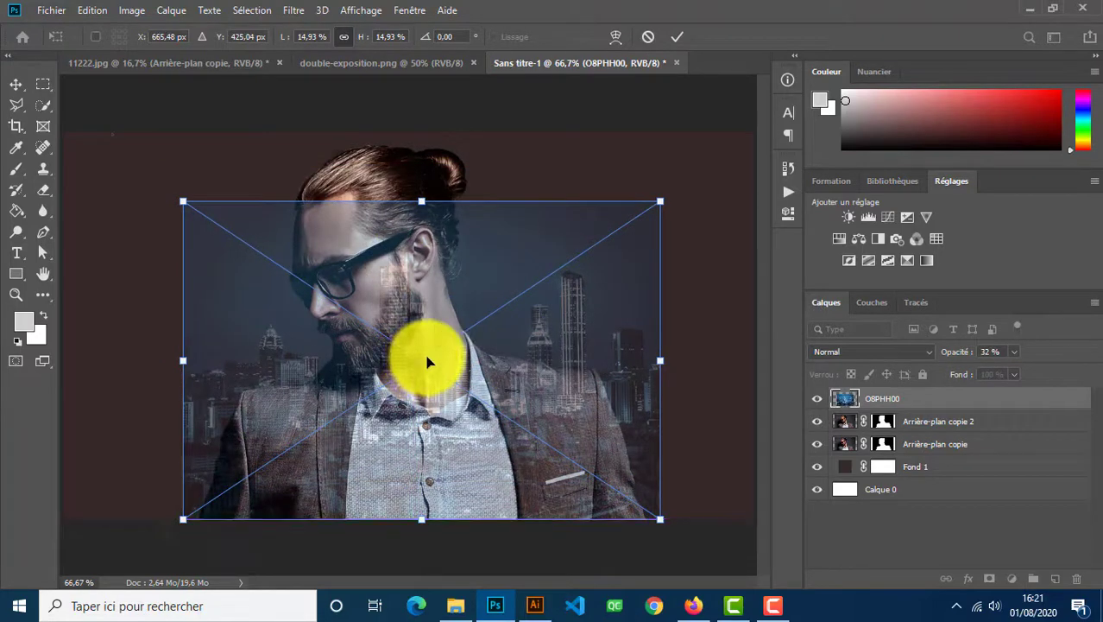
pyautogui.hotkey('shift', 'Right')
pyautogui.hotkey('shift', 'Right')
pyautogui.hotkey('shift', 'Right')
pyautogui.hotkey('shift', 'Right')
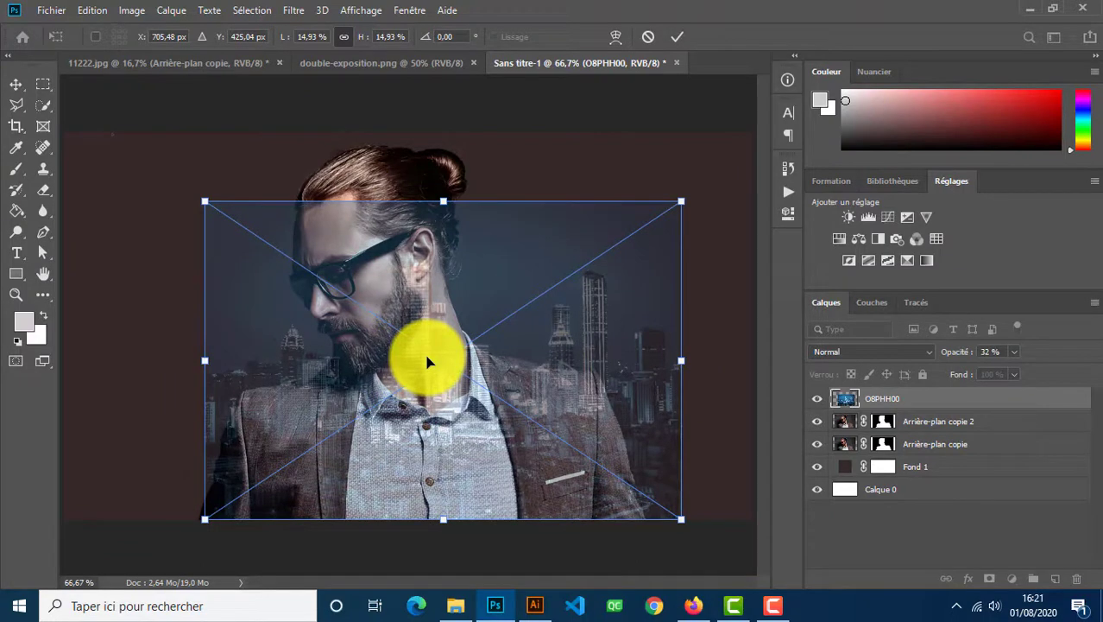
pyautogui.hotkey('shift', 'Right')
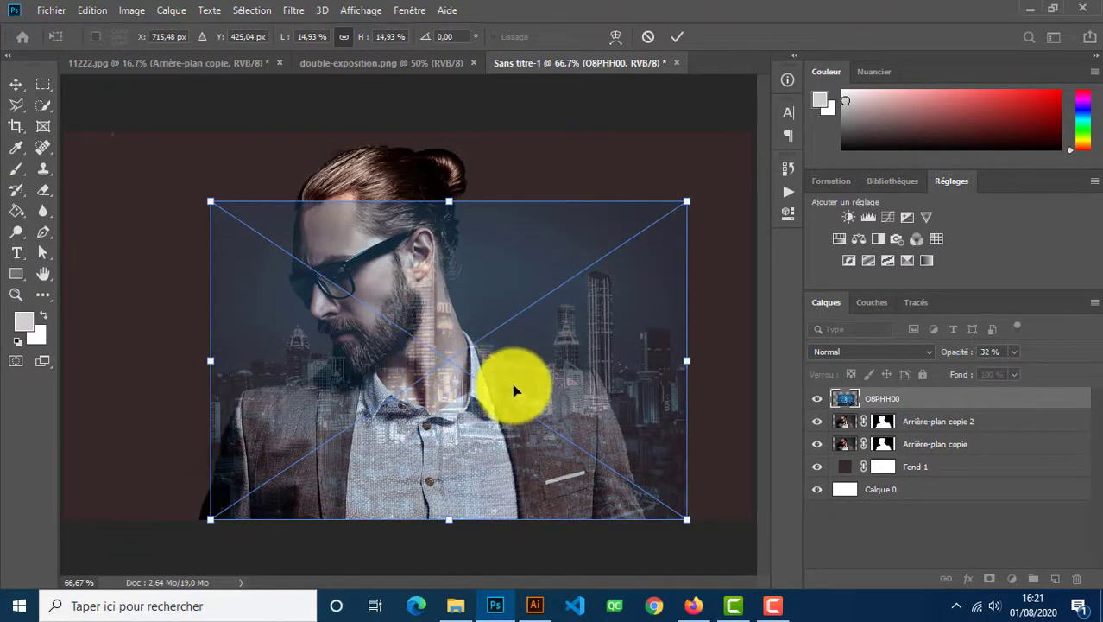
# Nudge the city image down to about Y 455 px and left so its tallest tower lies over the man's neck, and commit the placement
pyautogui.hotkey('shift', 'Down')
pyautogui.hotkey('shift', 'Down')
pyautogui.hotkey('shift', 'Down')
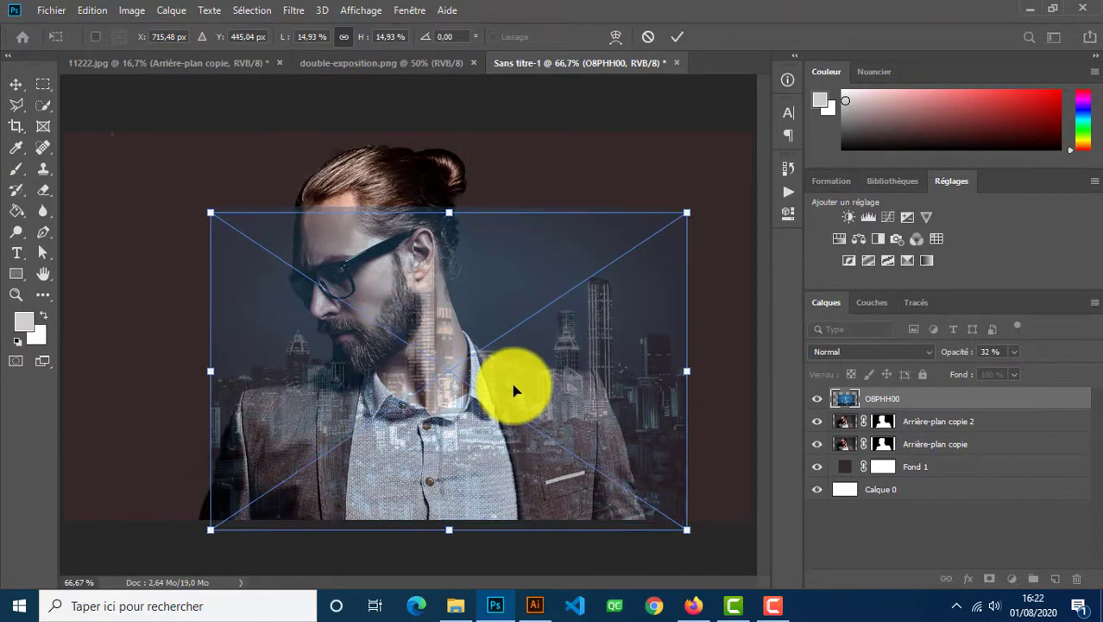
pyautogui.hotkey('shift', 'Down')
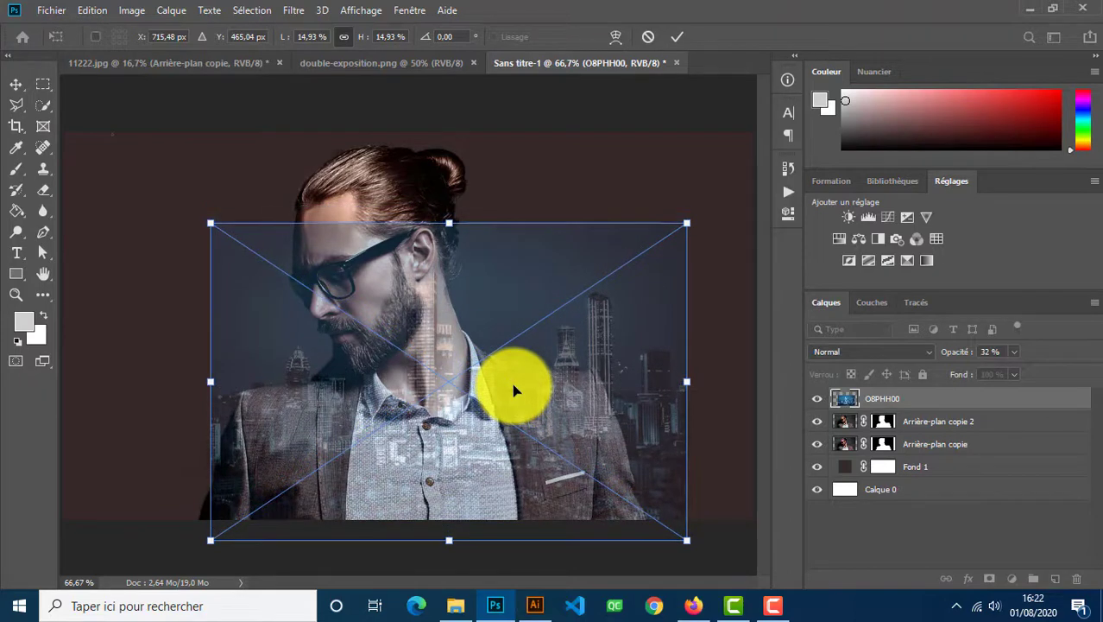
pyautogui.hotkey('shift', 'Down')
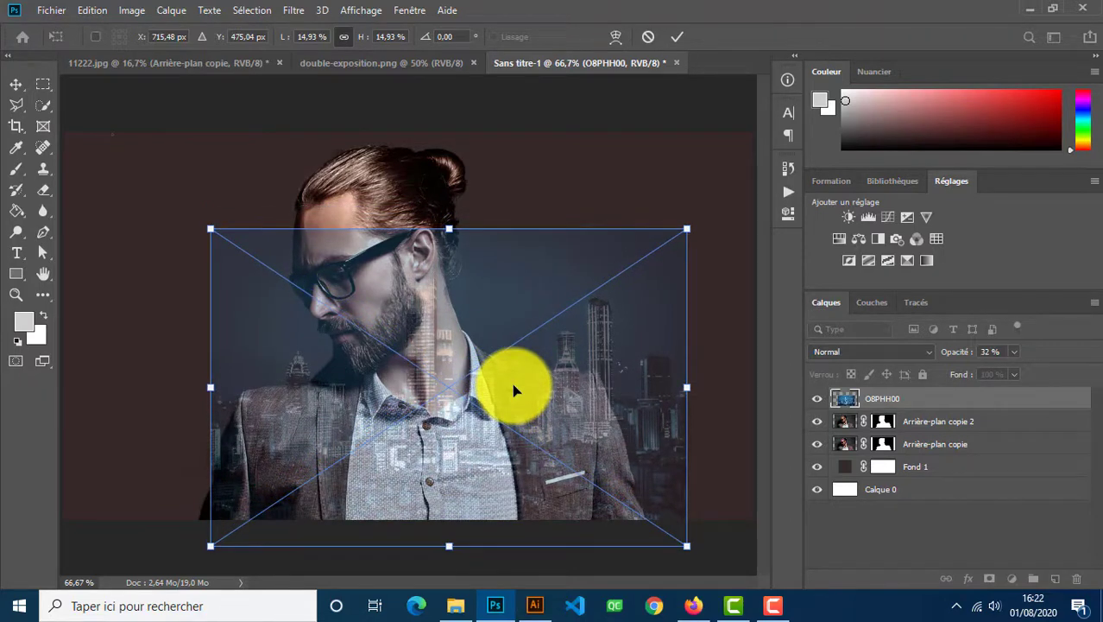
pyautogui.hotkey('shift', 'Left')
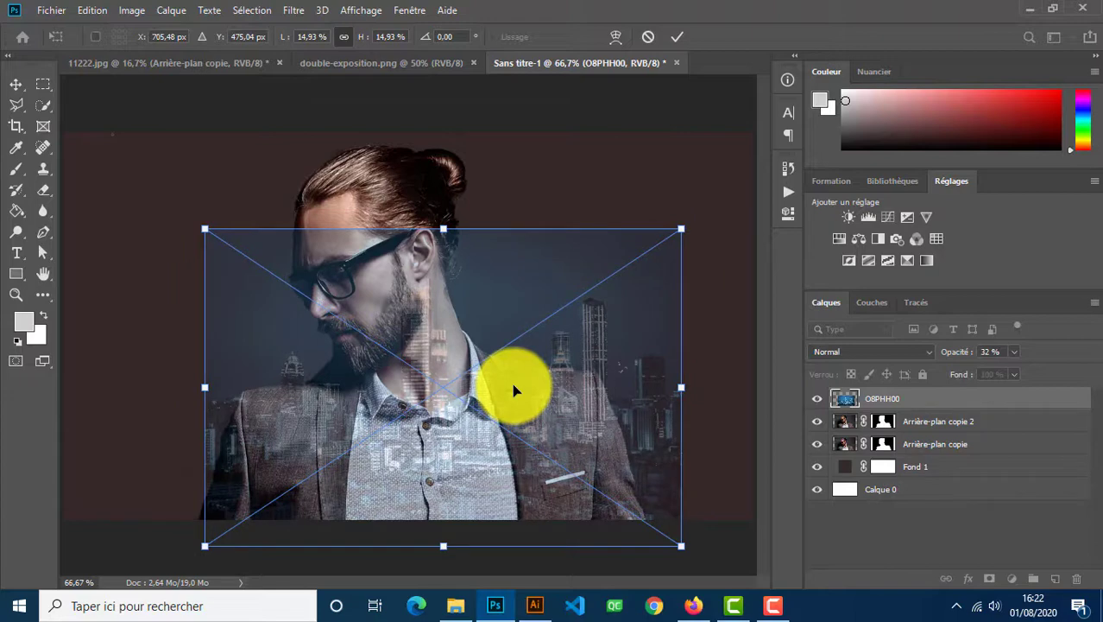
pyautogui.hotkey('shift', 'Up')
pyautogui.hotkey('shift', 'Up')
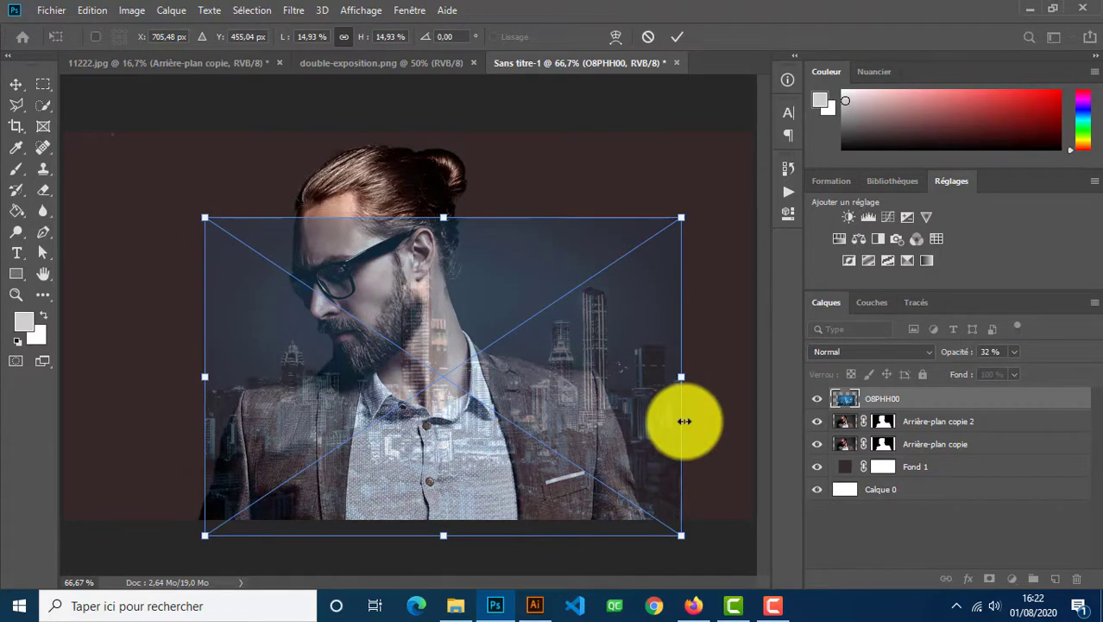
pyautogui.hotkey('shift', 'Left')
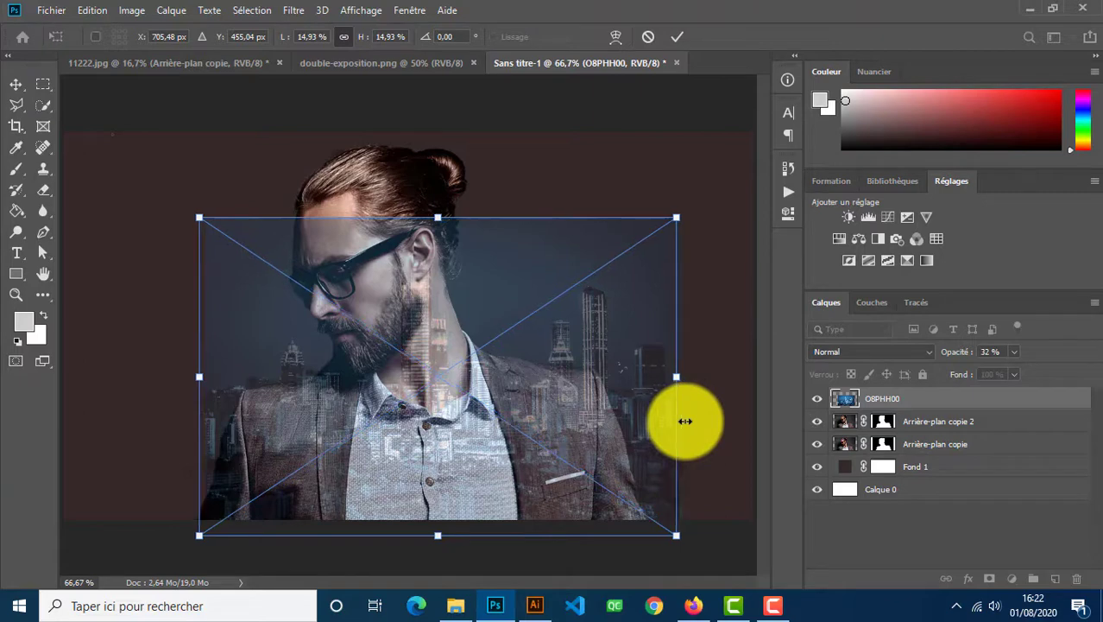
pyautogui.hotkey('shift', 'Left')
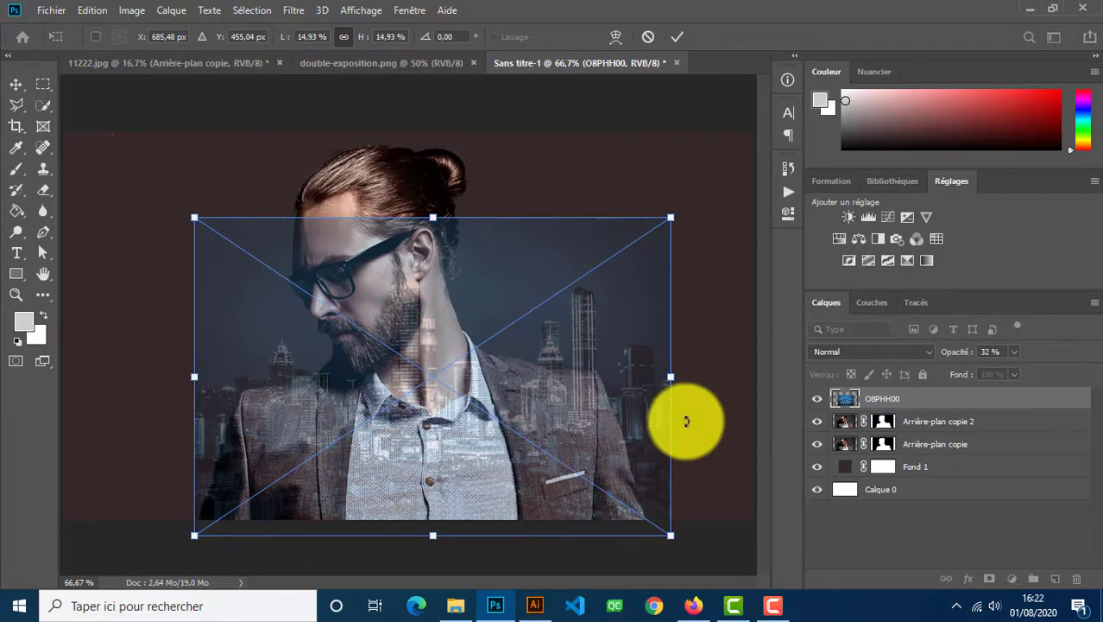
pyautogui.press('Right')
pyautogui.press('Right')
pyautogui.press('Right')
pyautogui.press('Right')
pyautogui.press('Right')
pyautogui.press('Right')
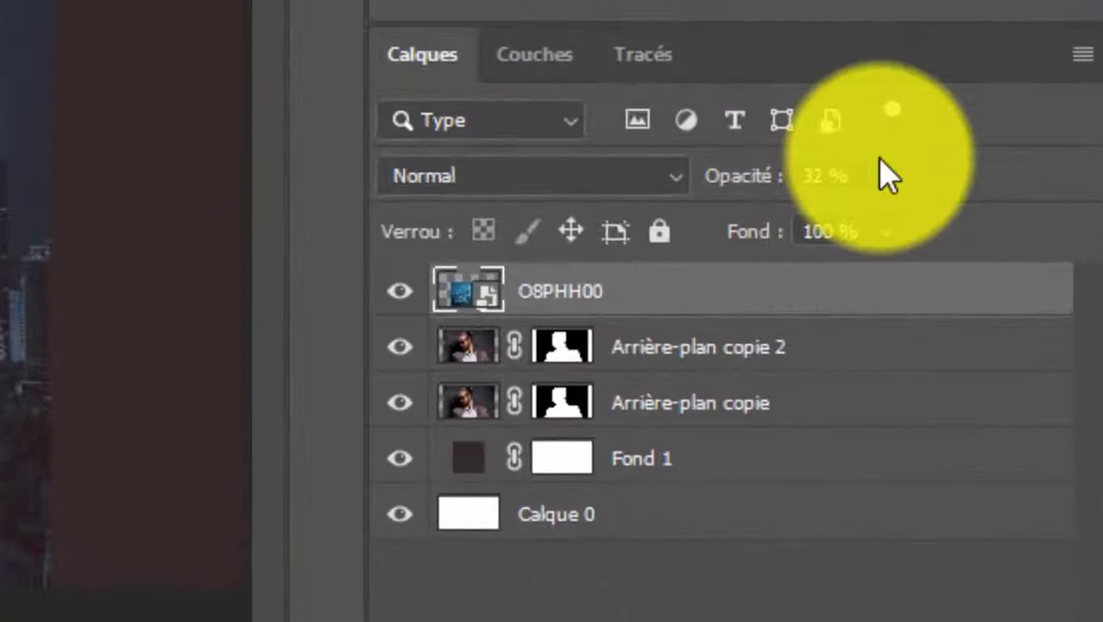
# Set the opacity of the O8PHH00 city layer to 100 %
pyautogui.click(1013, 352)
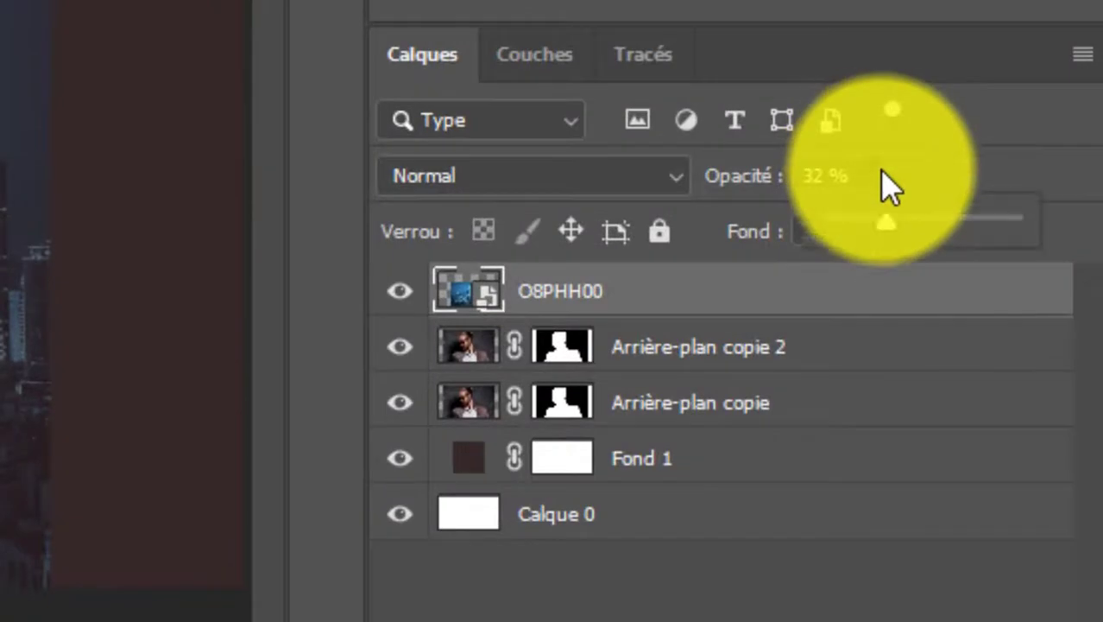
pyautogui.moveTo(884, 223); pyautogui.dragTo(1035, 226)
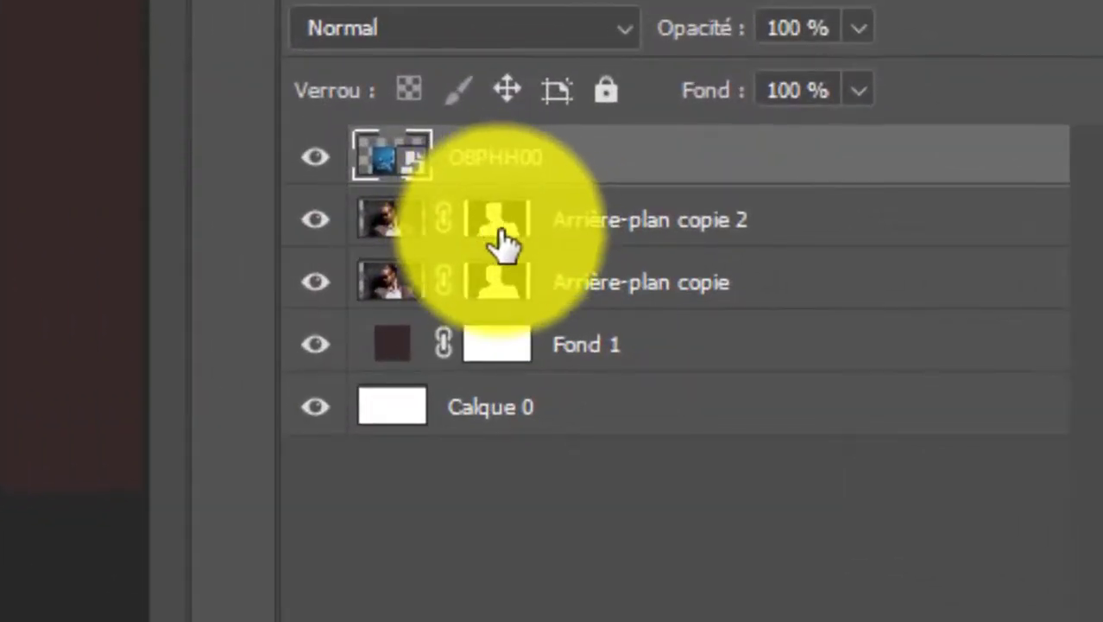
# Copy the silhouette mask of Arrière-plan copie 2 onto the O8PHH00 layer and unlink that mask from the city image
pyautogui.click(499, 223)
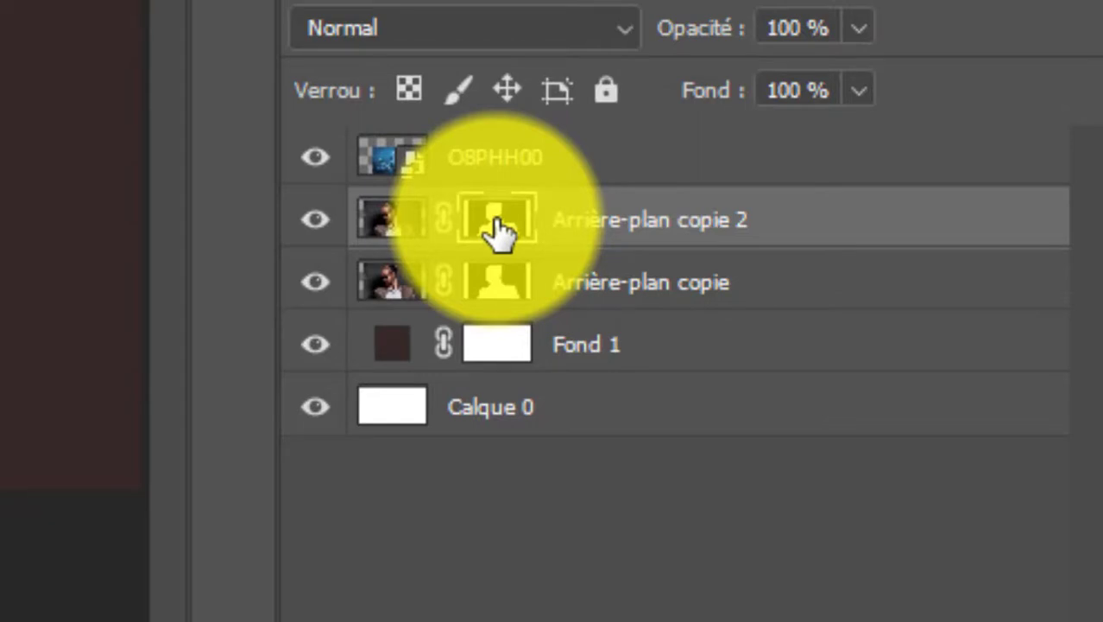
pyautogui.moveTo(498, 230); pyautogui.dragTo(512, 167)
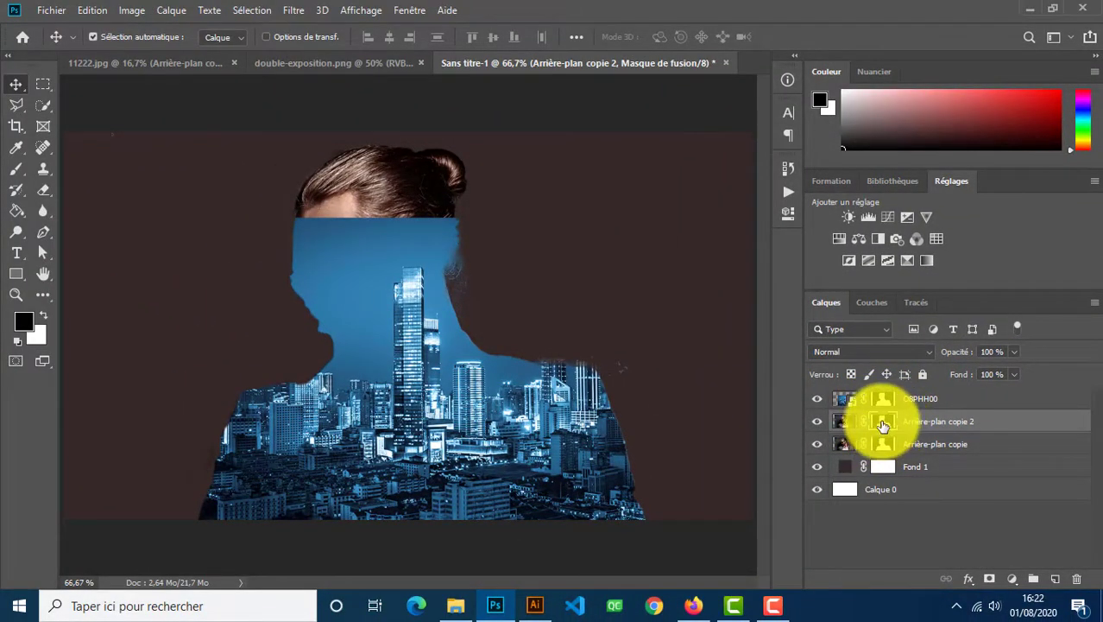
pyautogui.moveTo(883, 423); pyautogui.dragTo(880, 402)
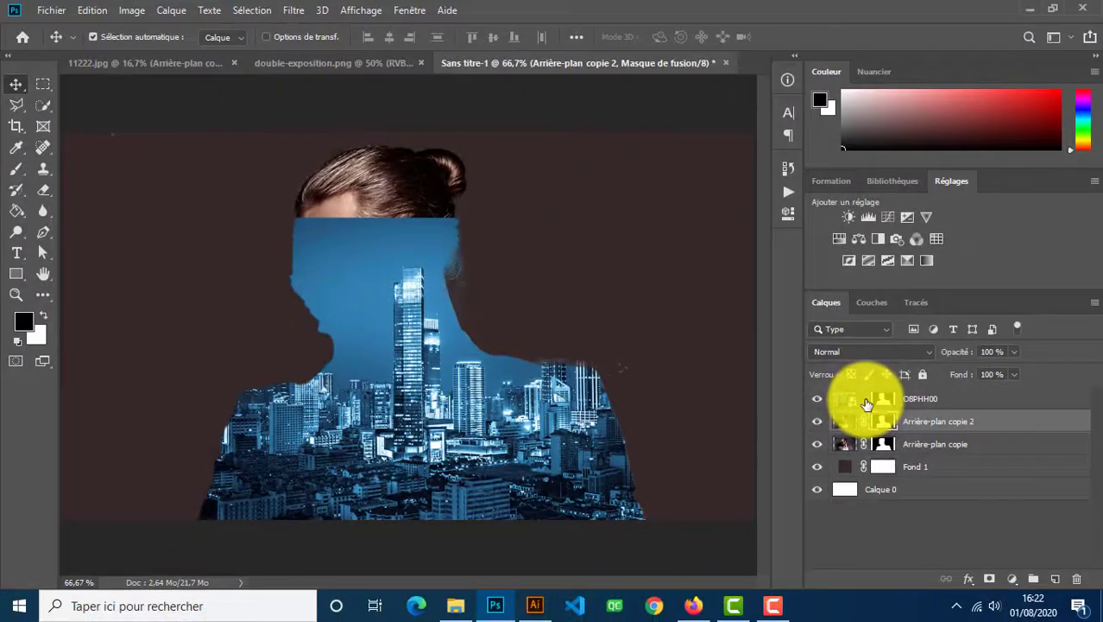
pyautogui.moveTo(475, 439)
pyautogui.mouseDown()
pyautogui.moveTo(456, 447)
pyautogui.moveTo(474, 451)
pyautogui.mouseUp()
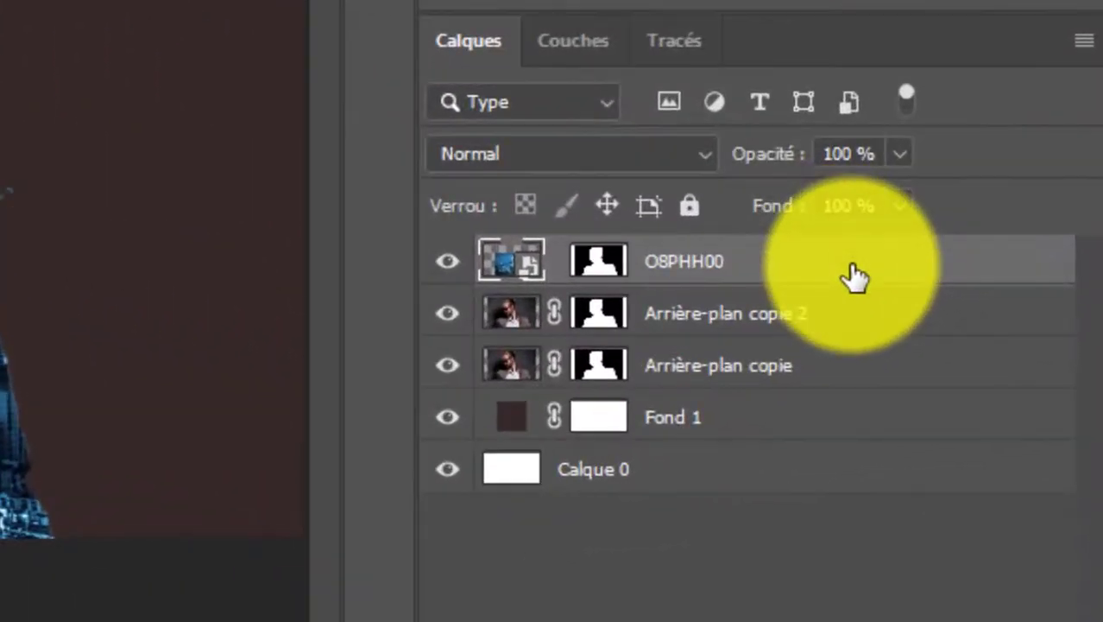
# Try placing the O8PHH00 layer beneath Arrière-plan copie 2 and return it to the top of the layer stack
pyautogui.moveTo(994, 405); pyautogui.dragTo(990, 412)
pyautogui.moveTo(848, 291); pyautogui.dragTo(842, 330)
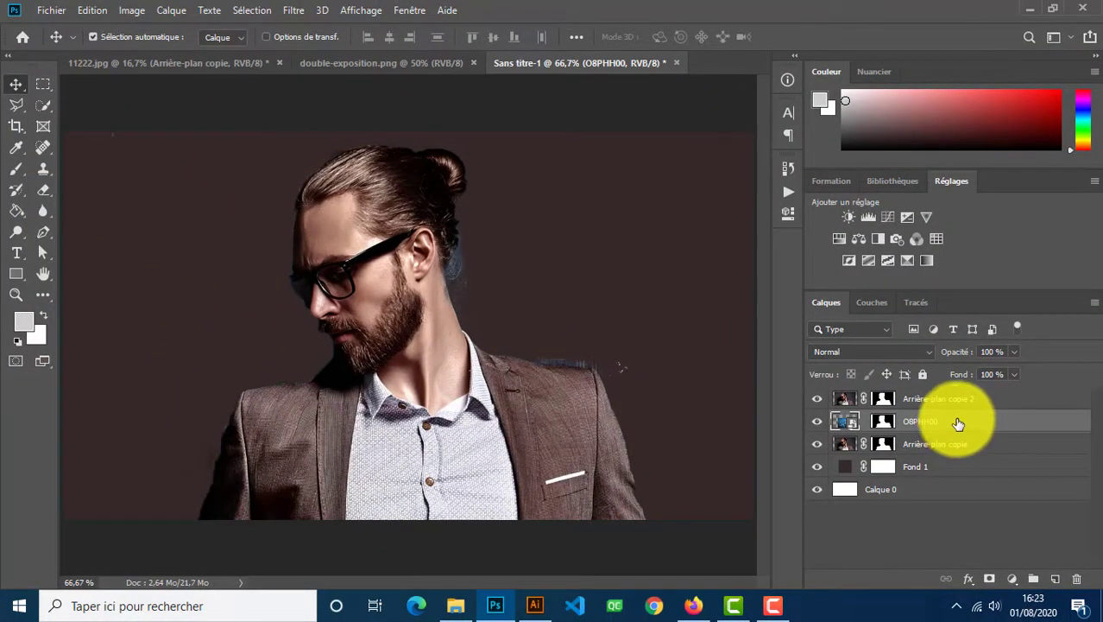
pyautogui.moveTo(955, 424); pyautogui.dragTo(953, 395)
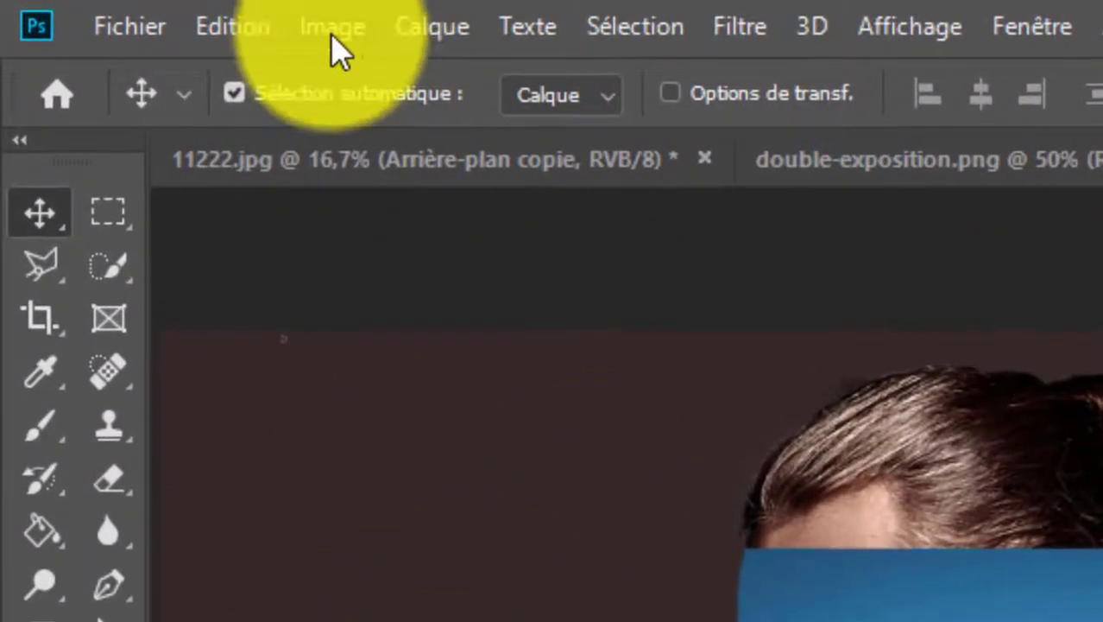
# Apply a Brightness/Contrast adjustment to the O8PHH00 city layer with brightness -65 and contrast 67
pyautogui.click(132, 11)
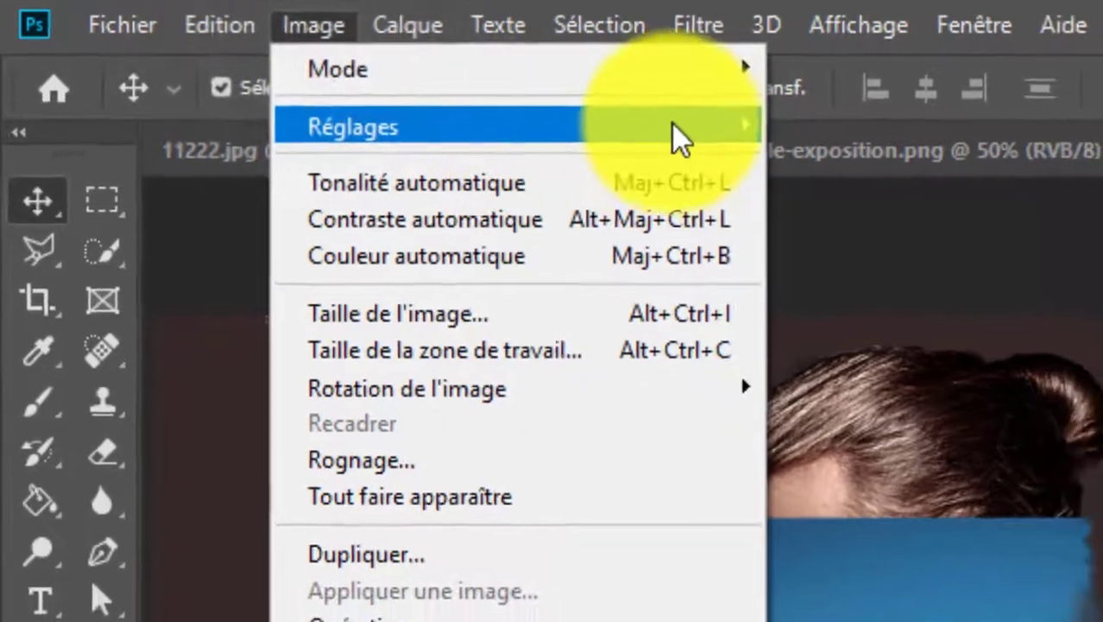
pyautogui.moveTo(646, 123)
pyautogui.click(760, 111)
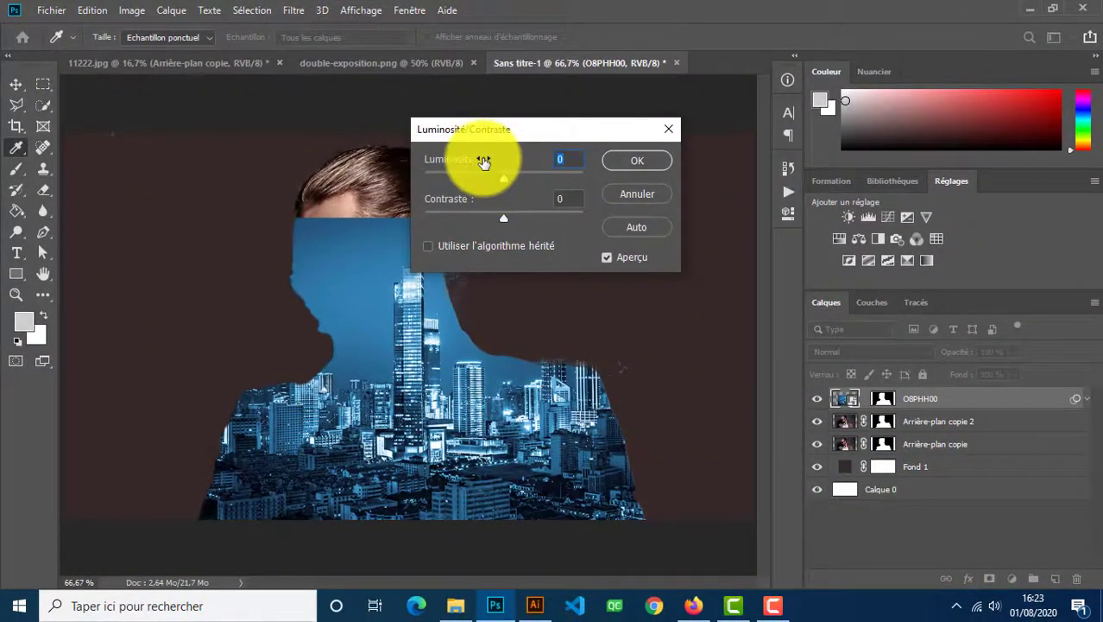
pyautogui.moveTo(483, 163); pyautogui.dragTo(444, 163)
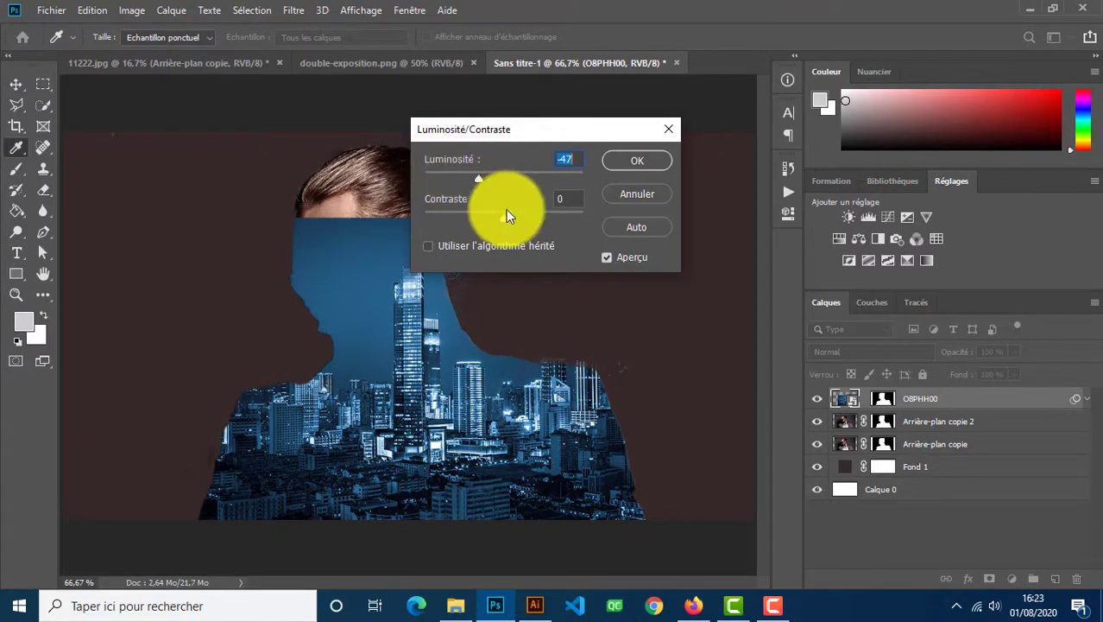
pyautogui.moveTo(504, 199); pyautogui.dragTo(527, 199)
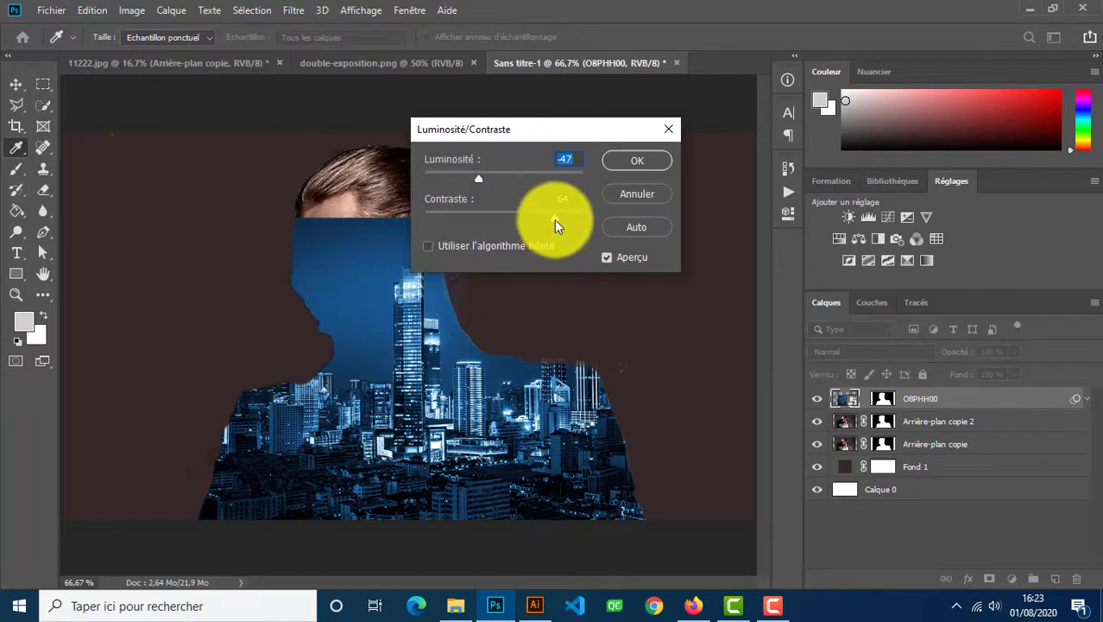
pyautogui.moveTo(555, 219); pyautogui.dragTo(557, 217)
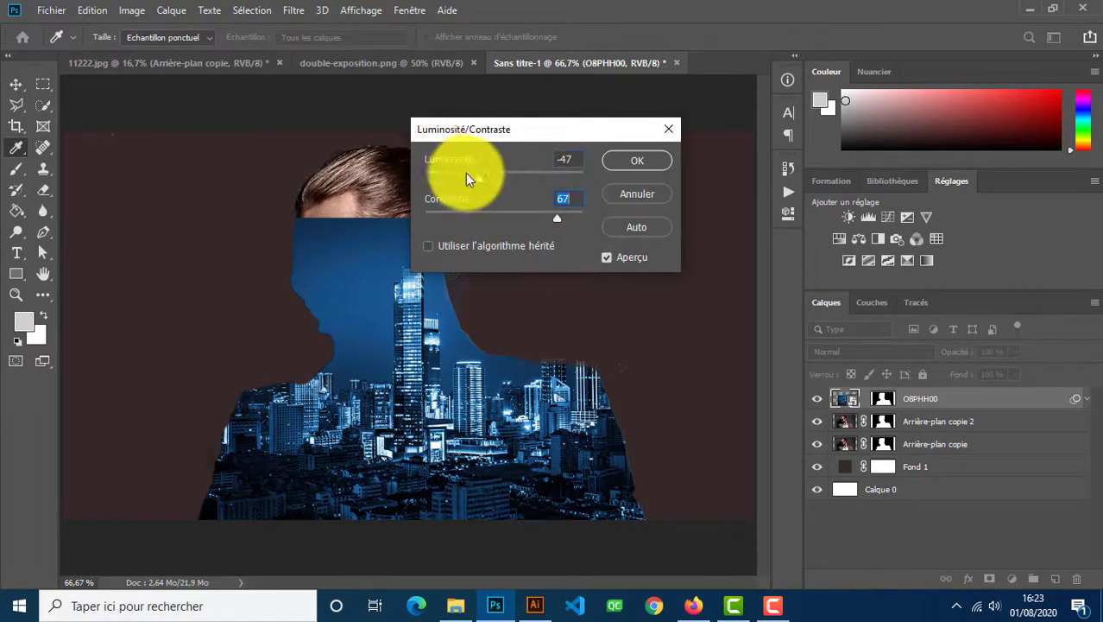
pyautogui.moveTo(466, 157); pyautogui.dragTo(458, 156)
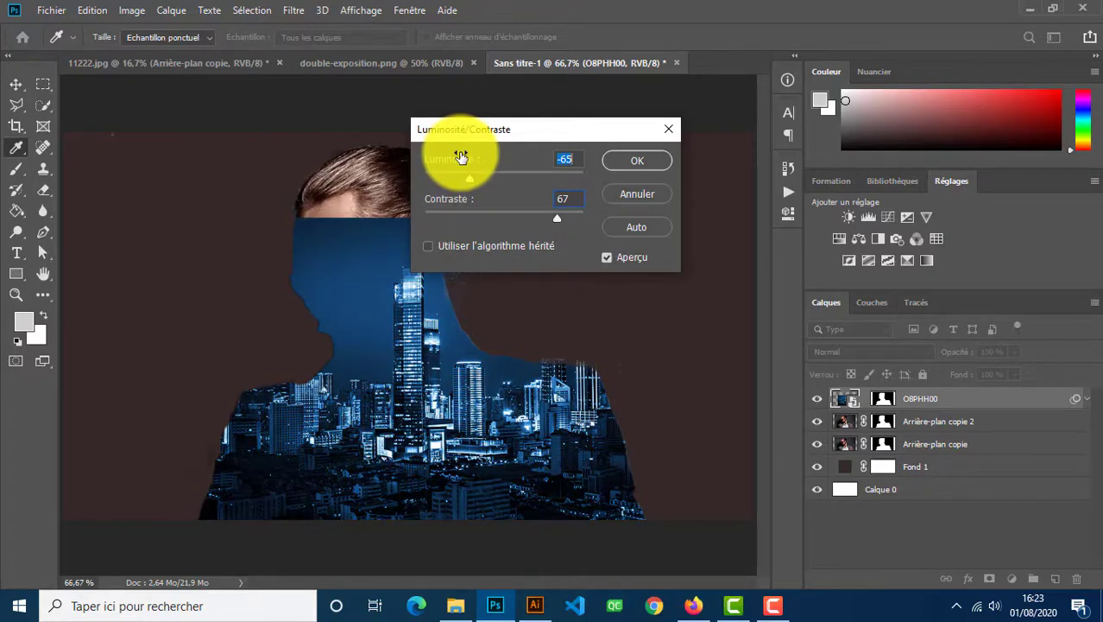
pyautogui.click(648, 162)
pyautogui.press('v')
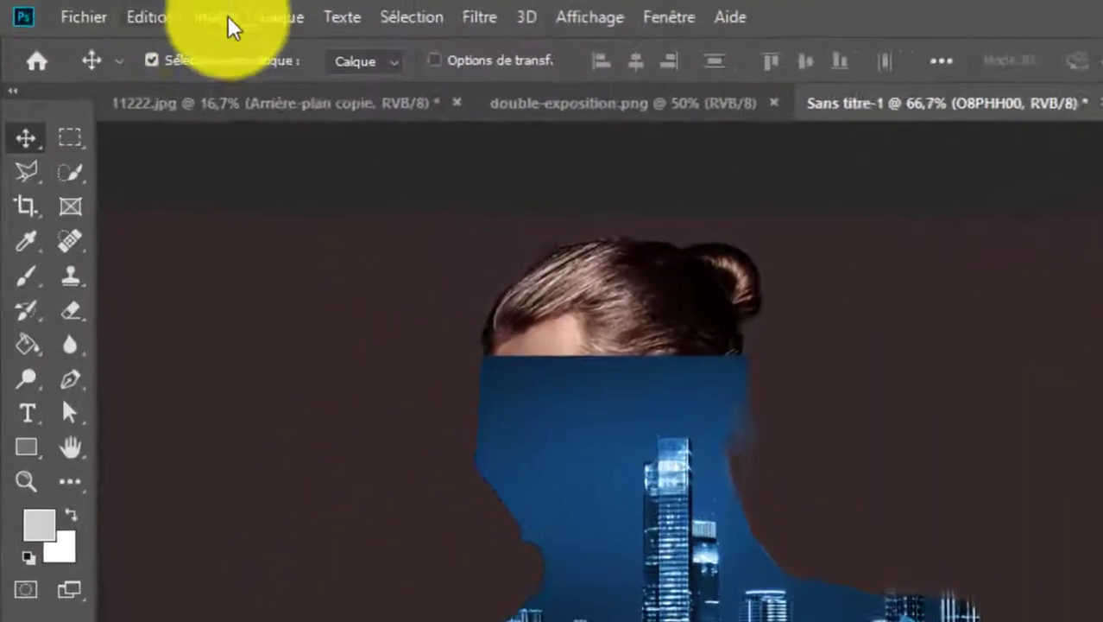
# Apply a Levels adjustment to the O8PHH00 layer with input black level 12 and output white level 225
pyautogui.click(229, 19)
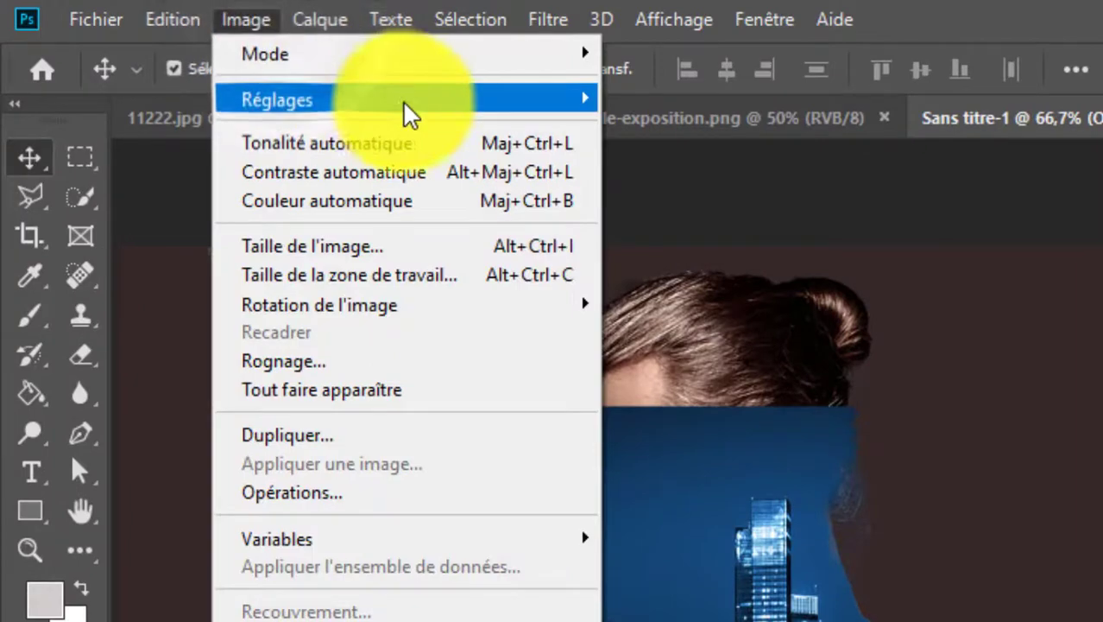
pyautogui.moveTo(446, 94)
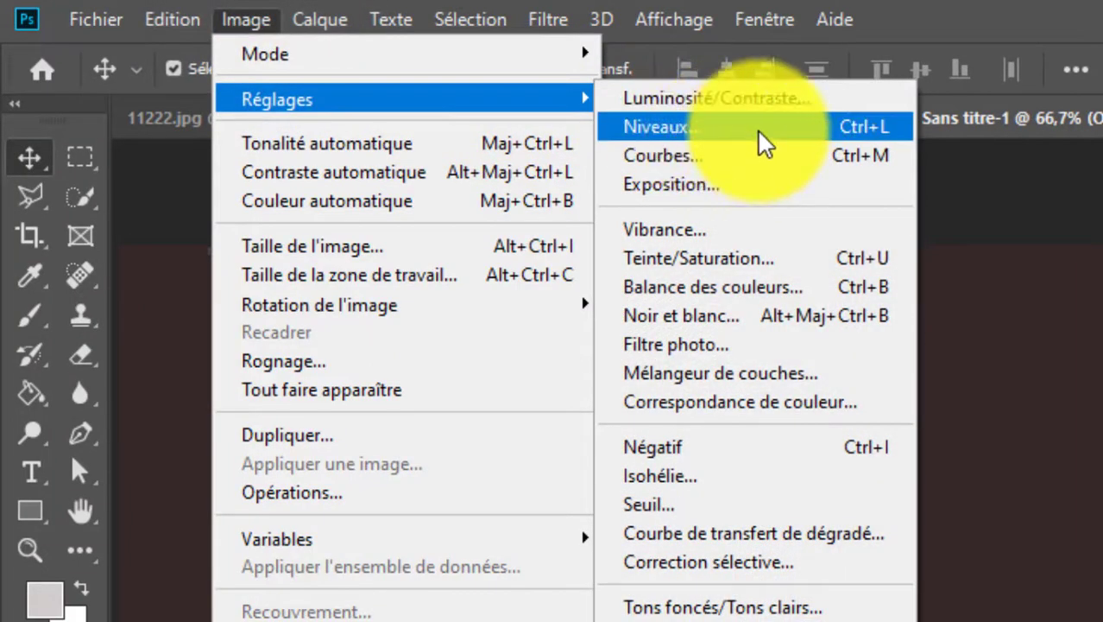
pyautogui.click(758, 134)
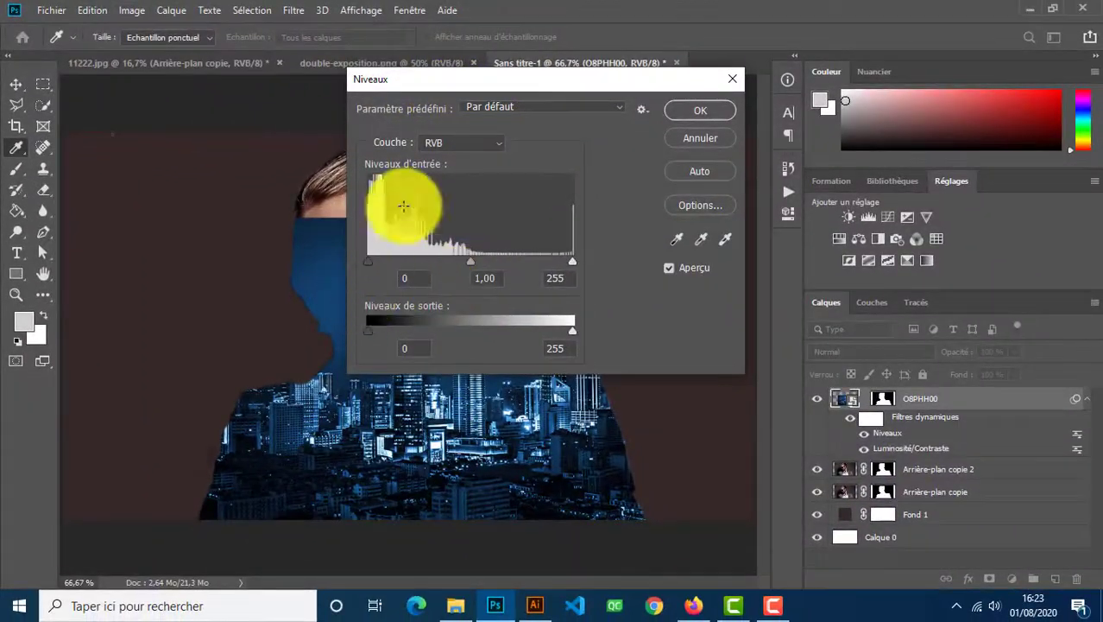
pyautogui.moveTo(499, 77); pyautogui.dragTo(754, 78)
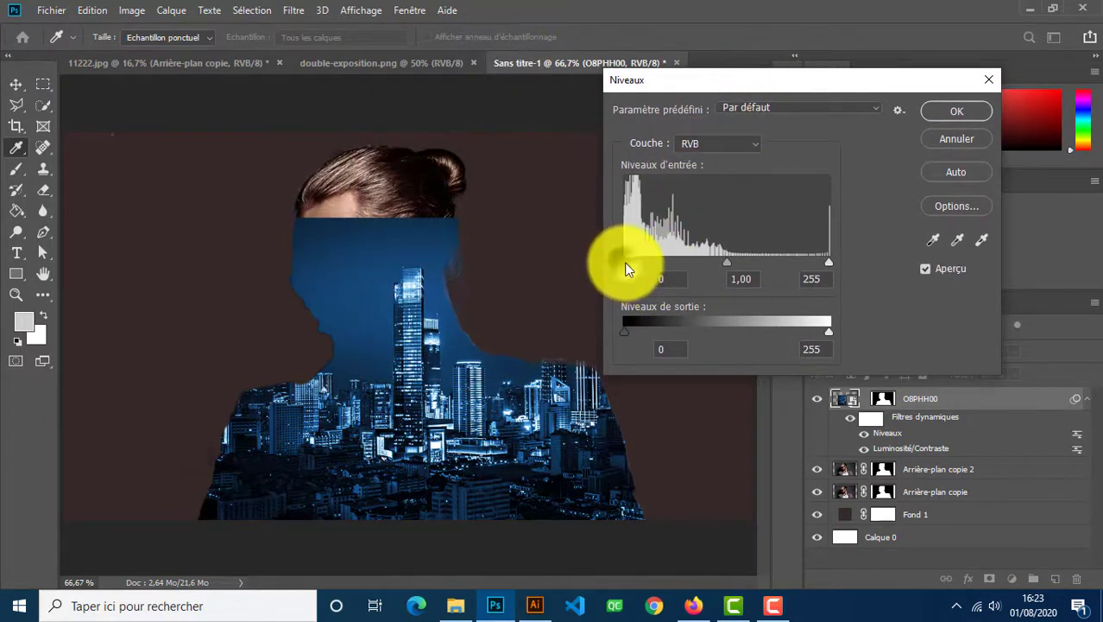
pyautogui.moveTo(626, 263); pyautogui.dragTo(636, 263)
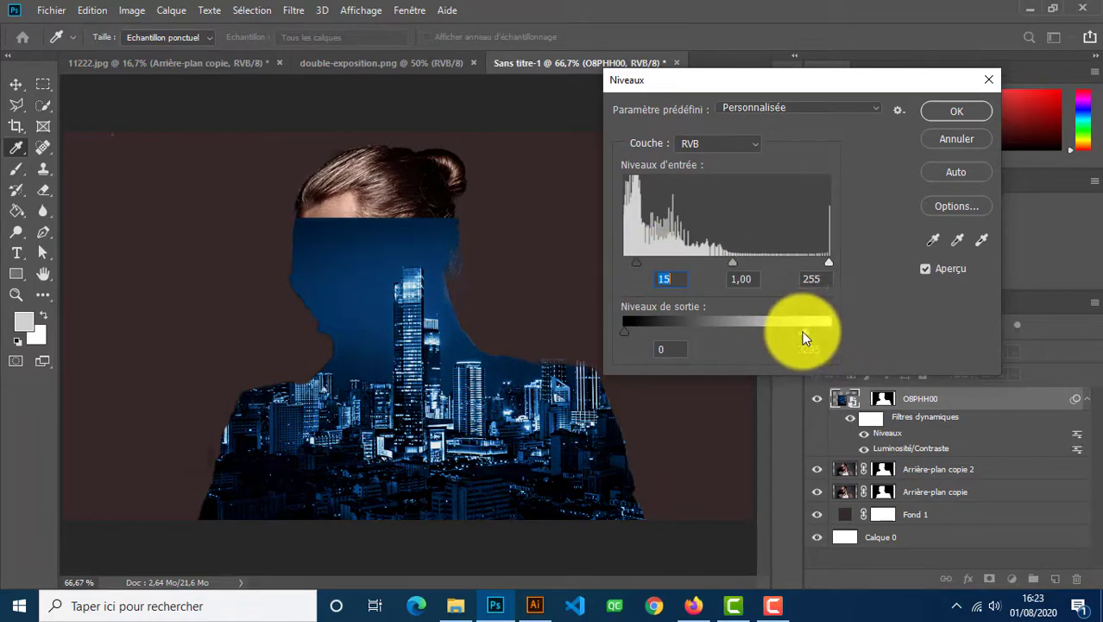
pyautogui.moveTo(802, 331); pyautogui.dragTo(805, 331)
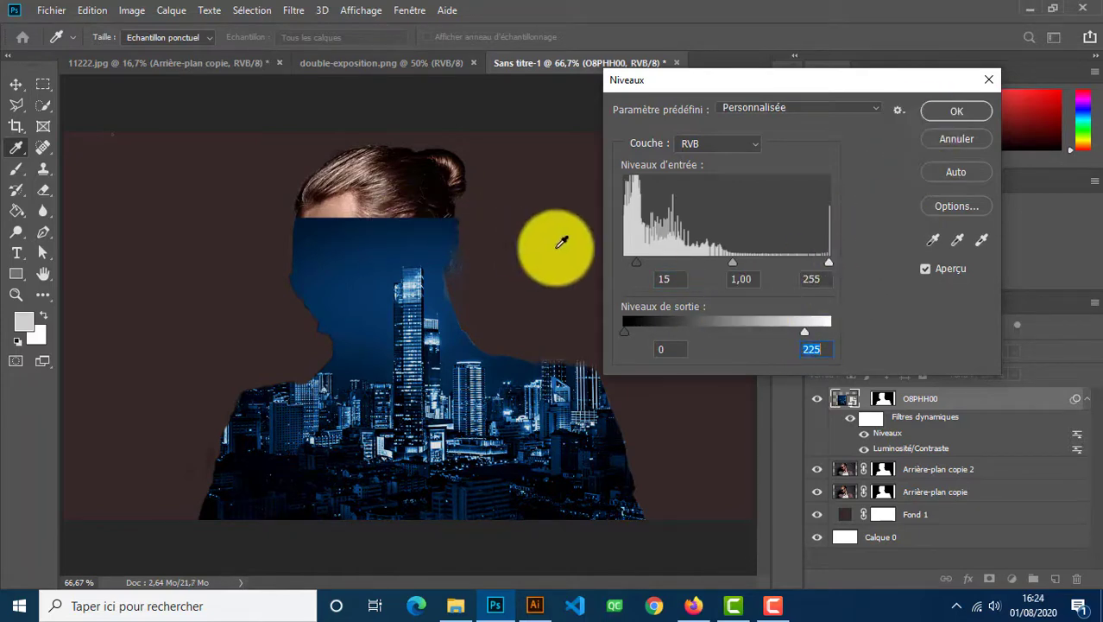
pyautogui.moveTo(638, 263); pyautogui.dragTo(633, 263)
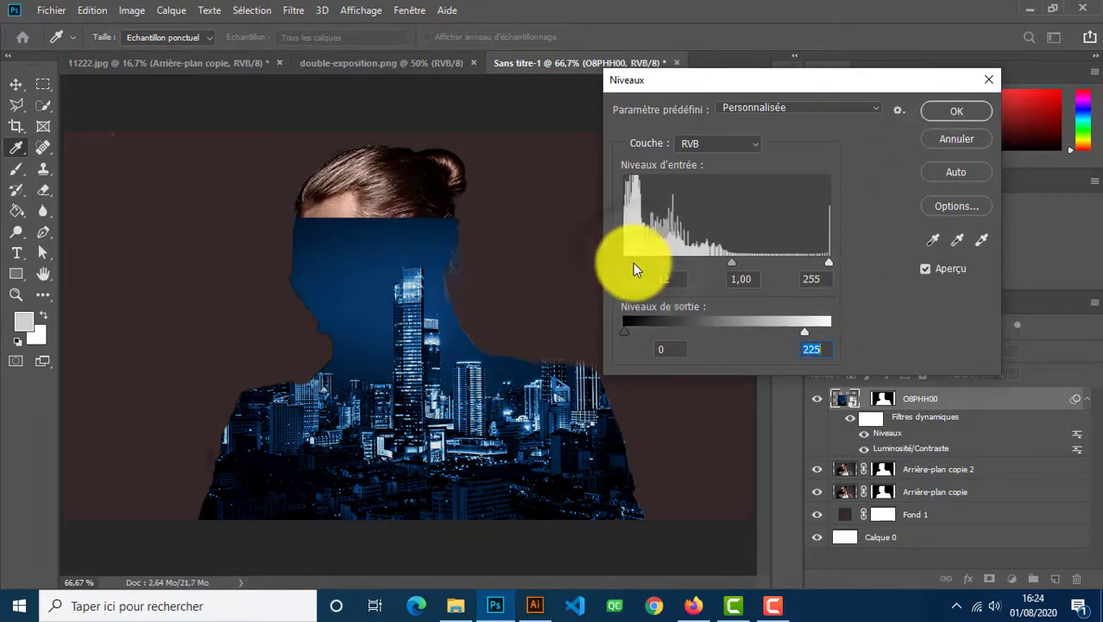
pyautogui.click(931, 111)
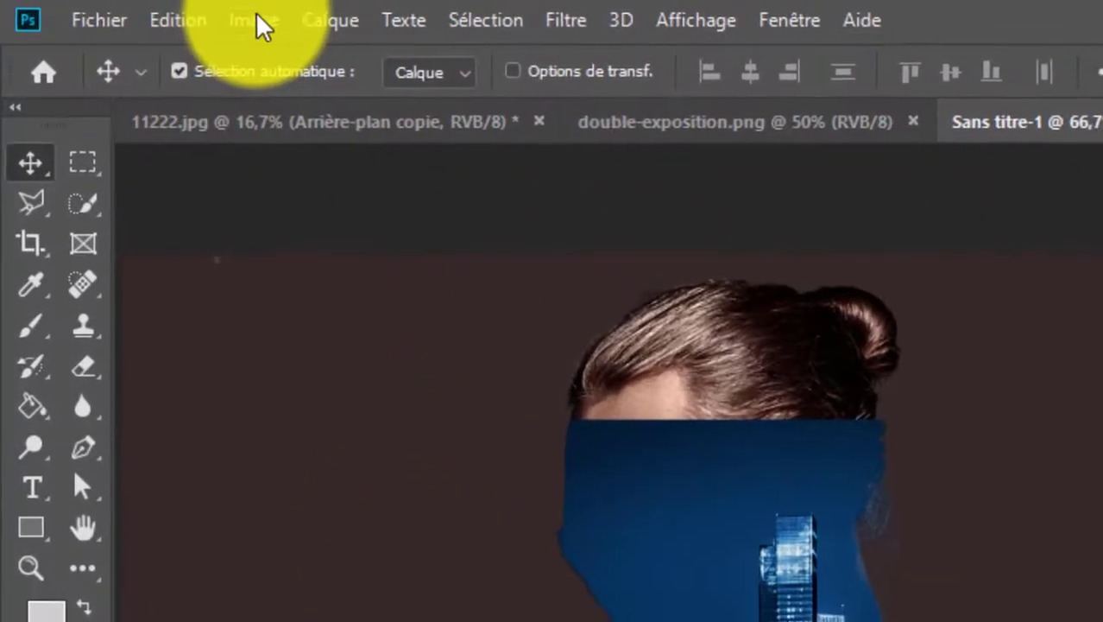
# Apply a Hue/Saturation adjustment to the O8PHH00 layer with saturation +10 and lightness about -17
pyautogui.click(259, 24)
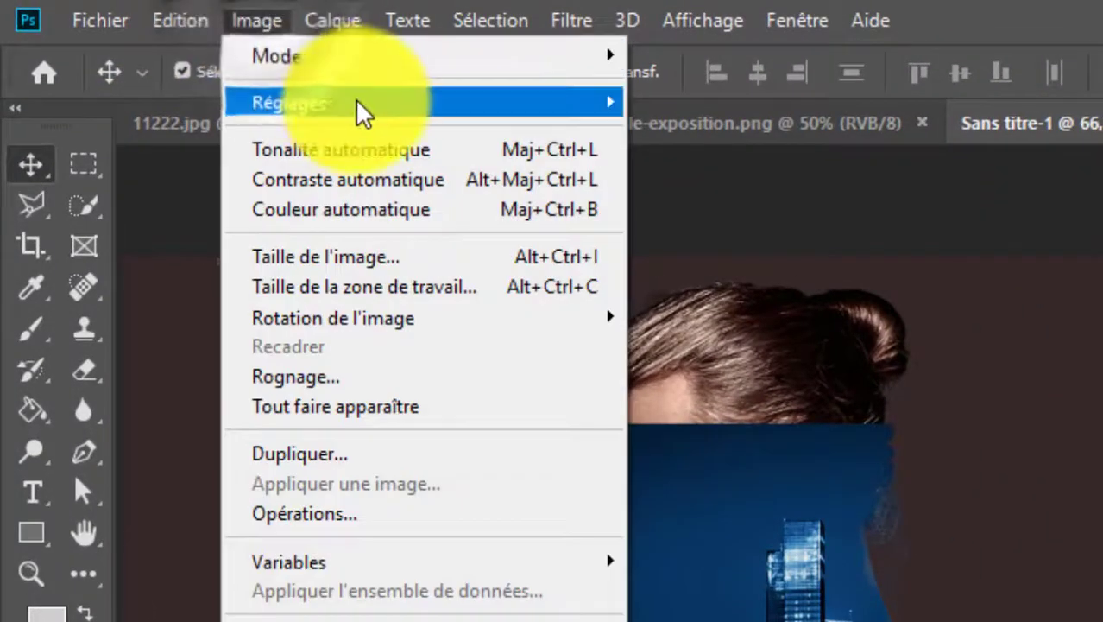
pyautogui.moveTo(453, 103)
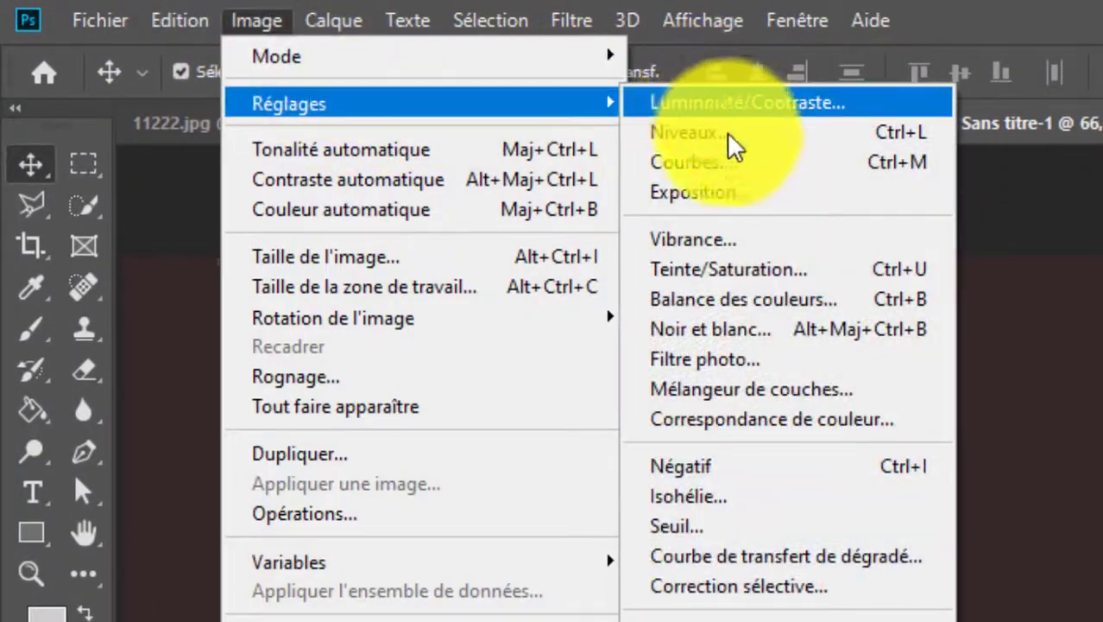
pyautogui.click(790, 269)
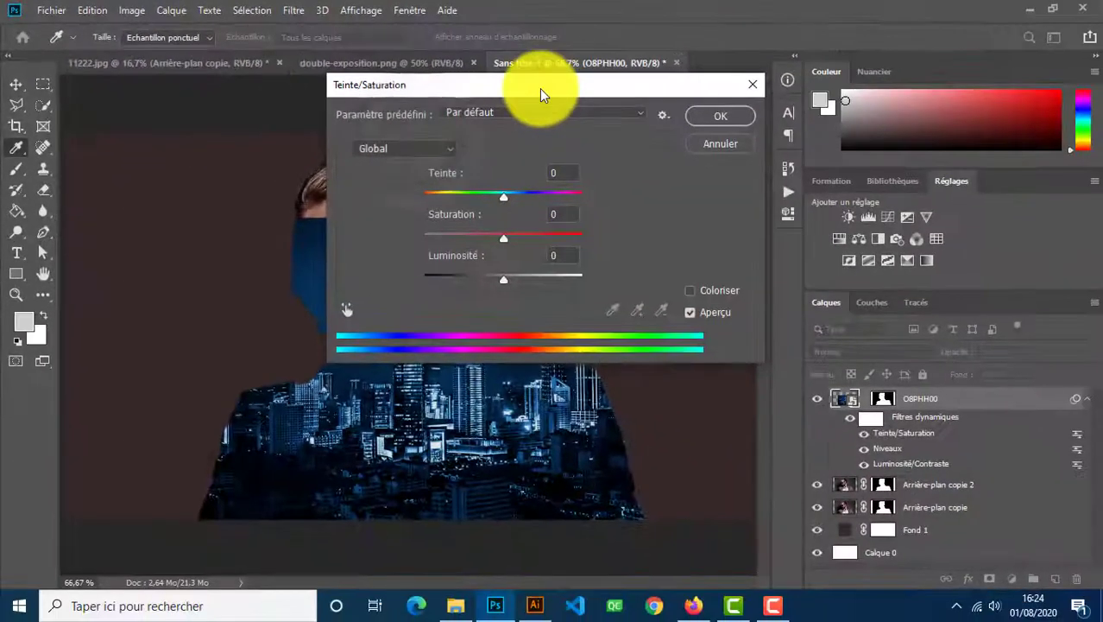
pyautogui.moveTo(539, 88); pyautogui.dragTo(746, 41)
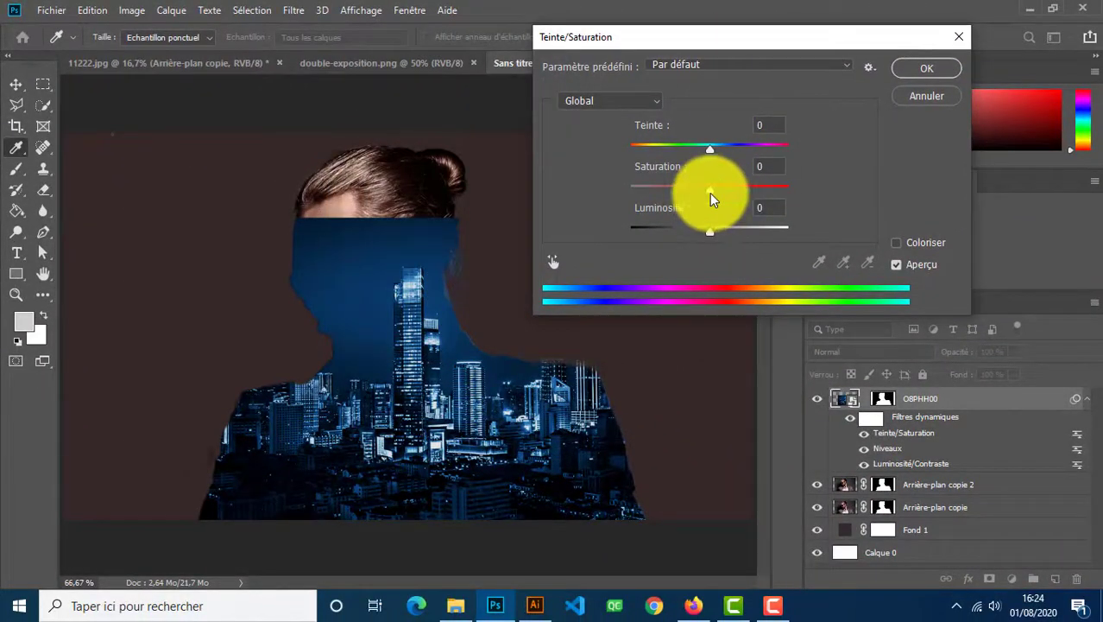
pyautogui.moveTo(711, 199); pyautogui.dragTo(717, 199)
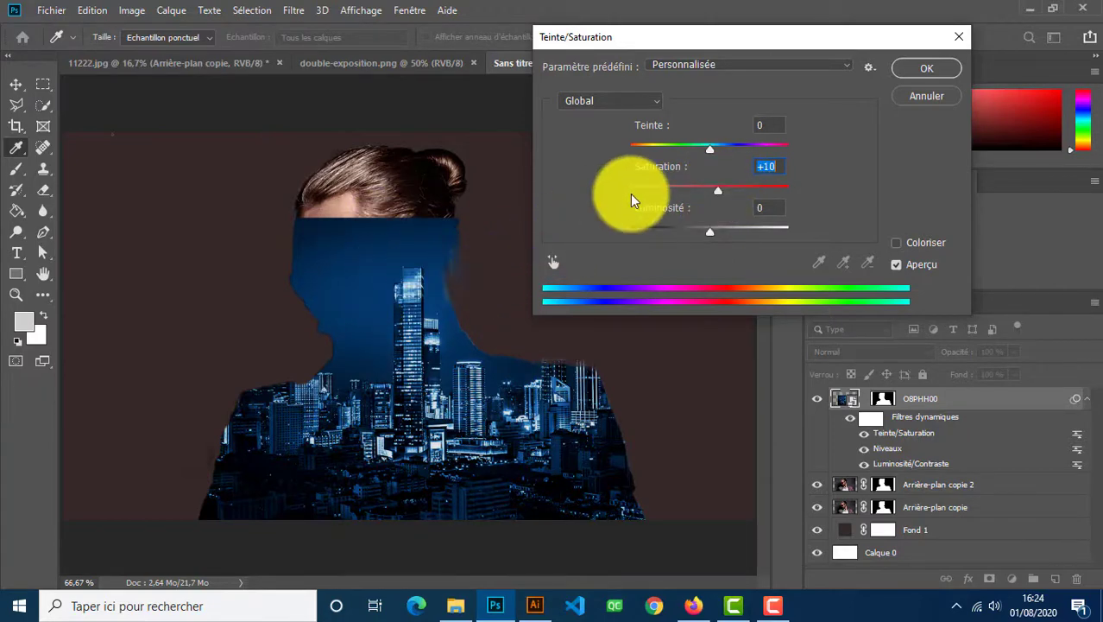
pyautogui.moveTo(711, 238); pyautogui.dragTo(690, 240)
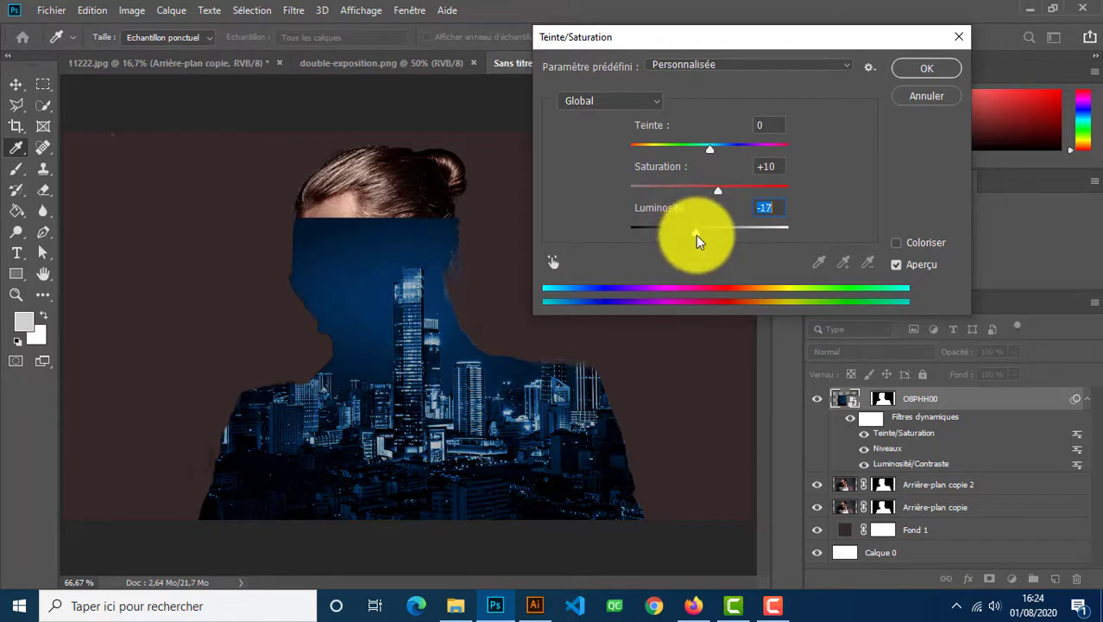
pyautogui.click(934, 75)
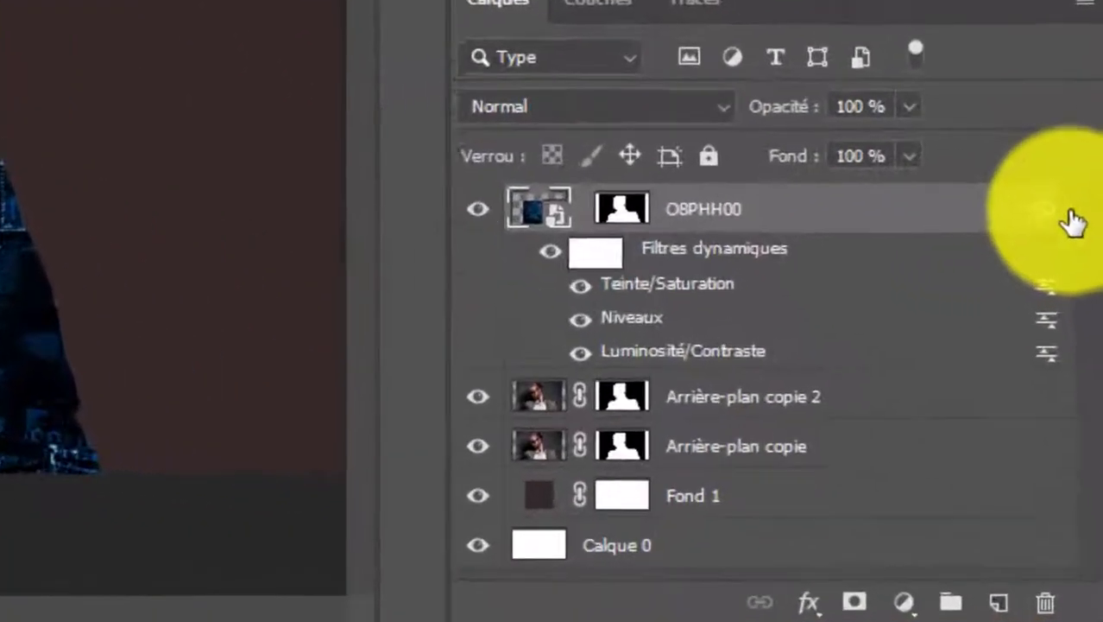
# Place the O8PHH00 layer directly beneath Arrière-plan copie 2 and set the blend mode of Arrière-plan copie 2 to Eclaircir
pyautogui.click(1080, 402)
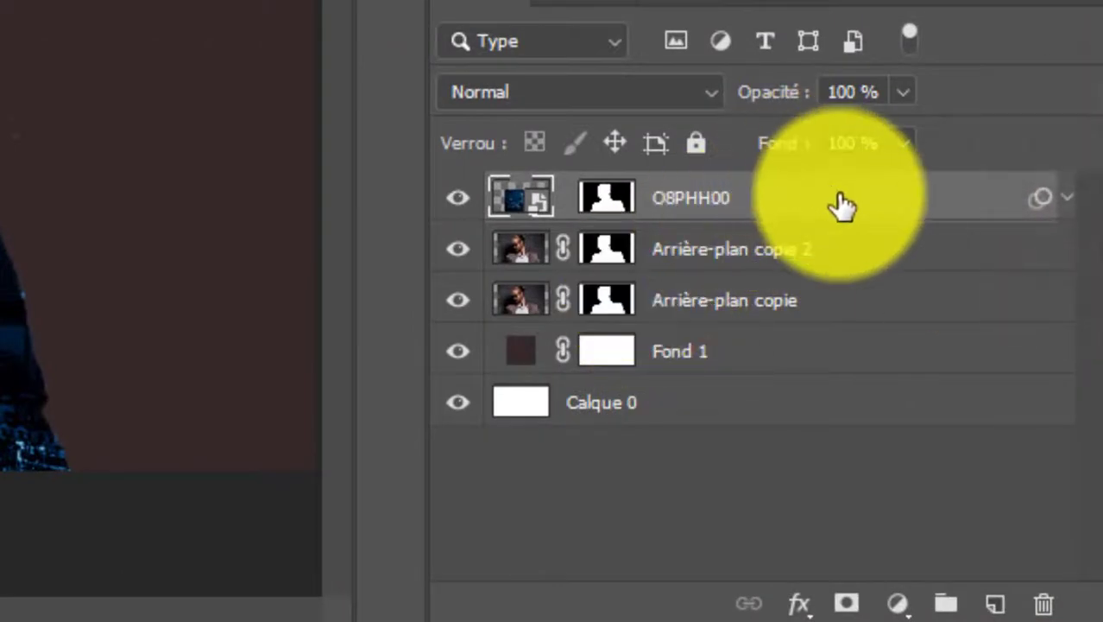
pyautogui.moveTo(840, 205); pyautogui.dragTo(838, 264)
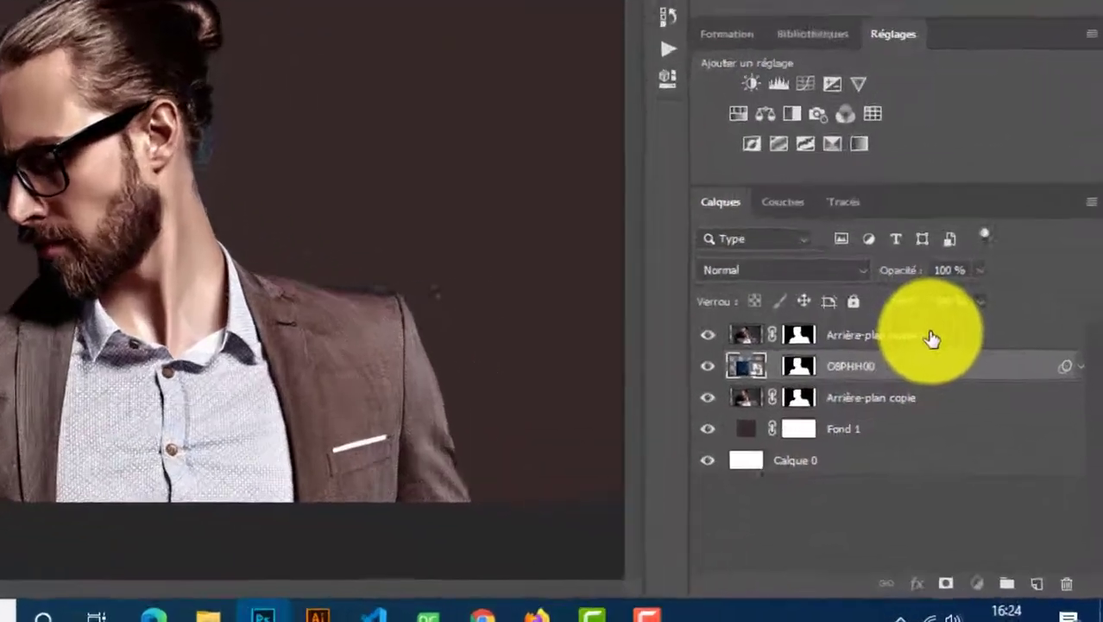
pyautogui.click(979, 416)
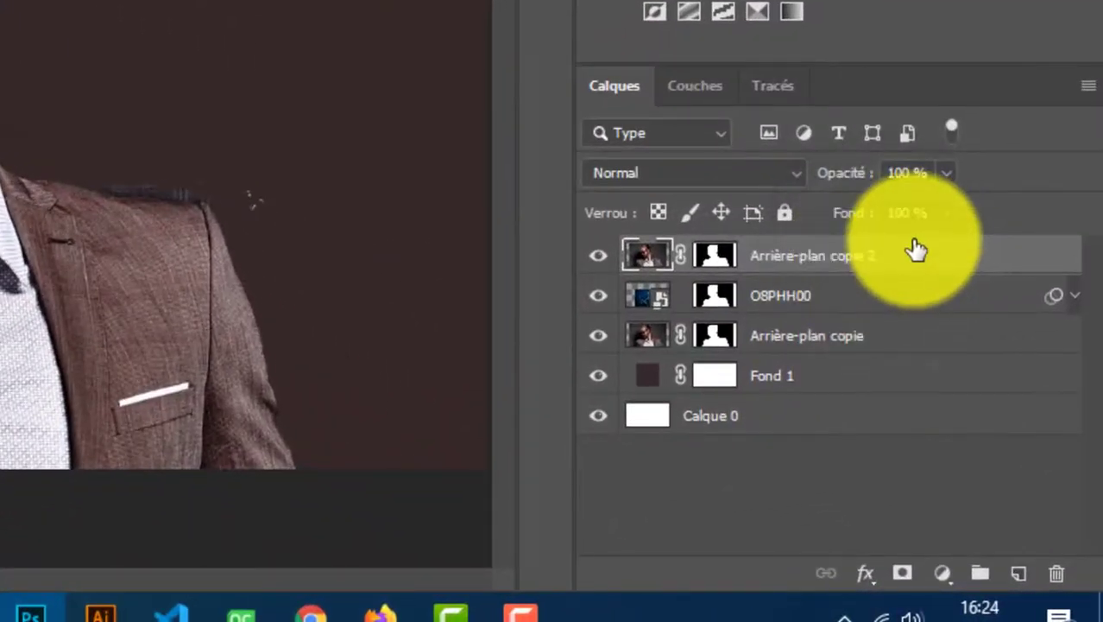
pyautogui.click(795, 173)
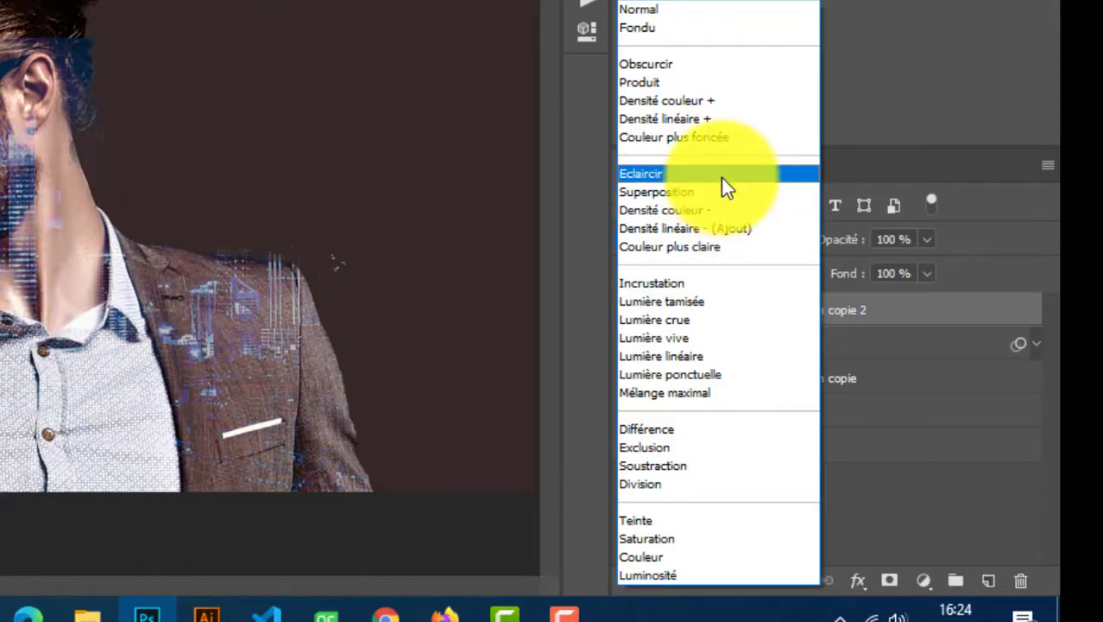
pyautogui.click(724, 182)
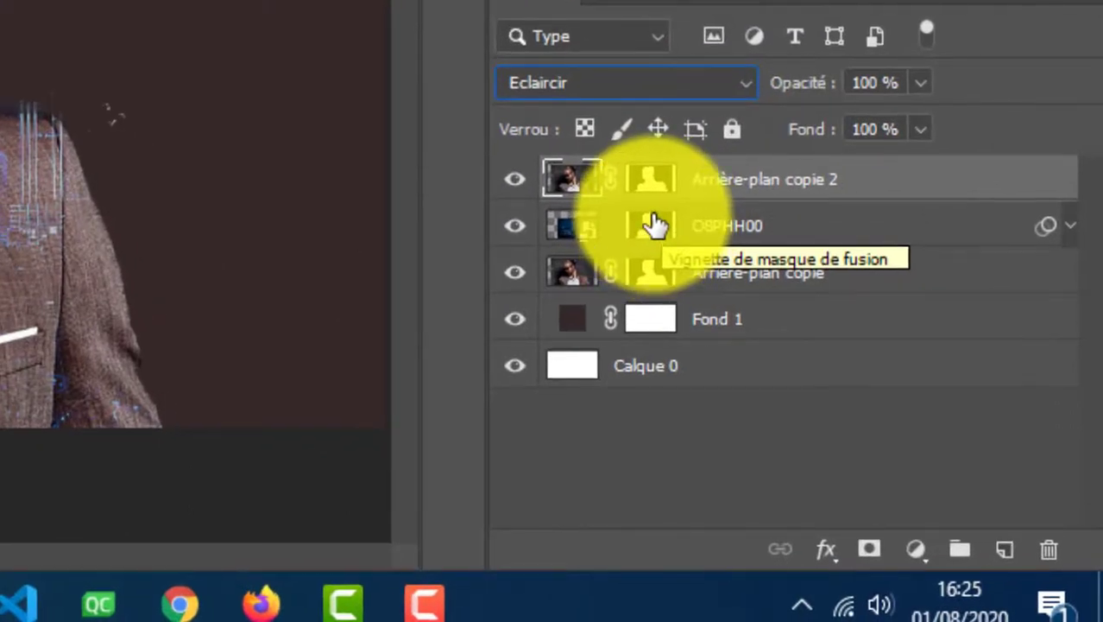
# Target the mask of Arrière-plan copie 2 and set up a soft black brush with a 57 px diameter
pyautogui.click(651, 185)
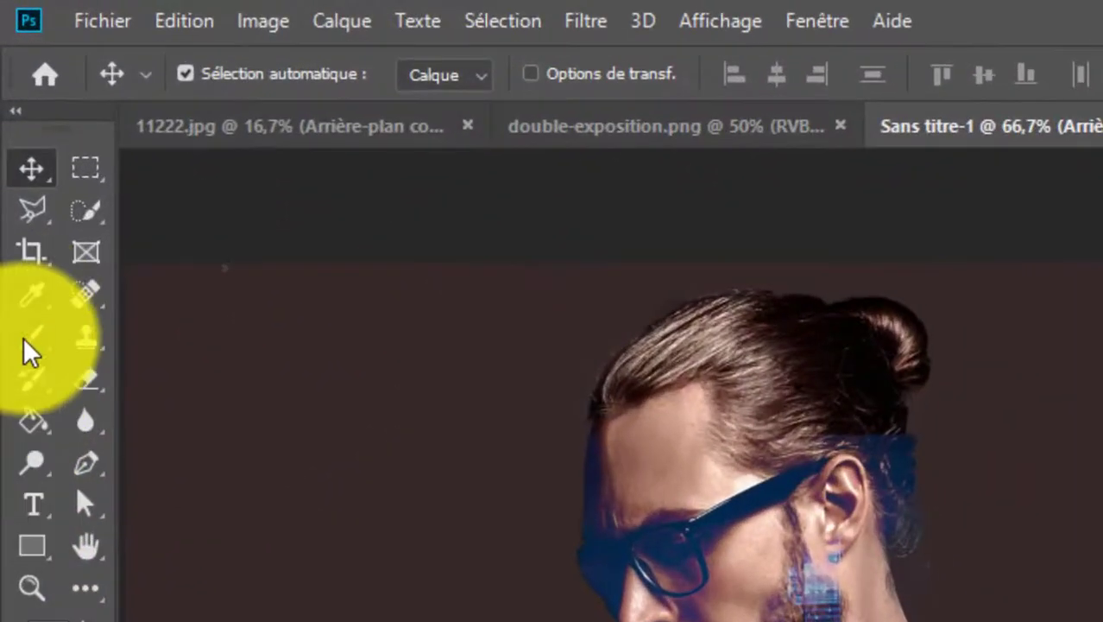
pyautogui.click(27, 297)
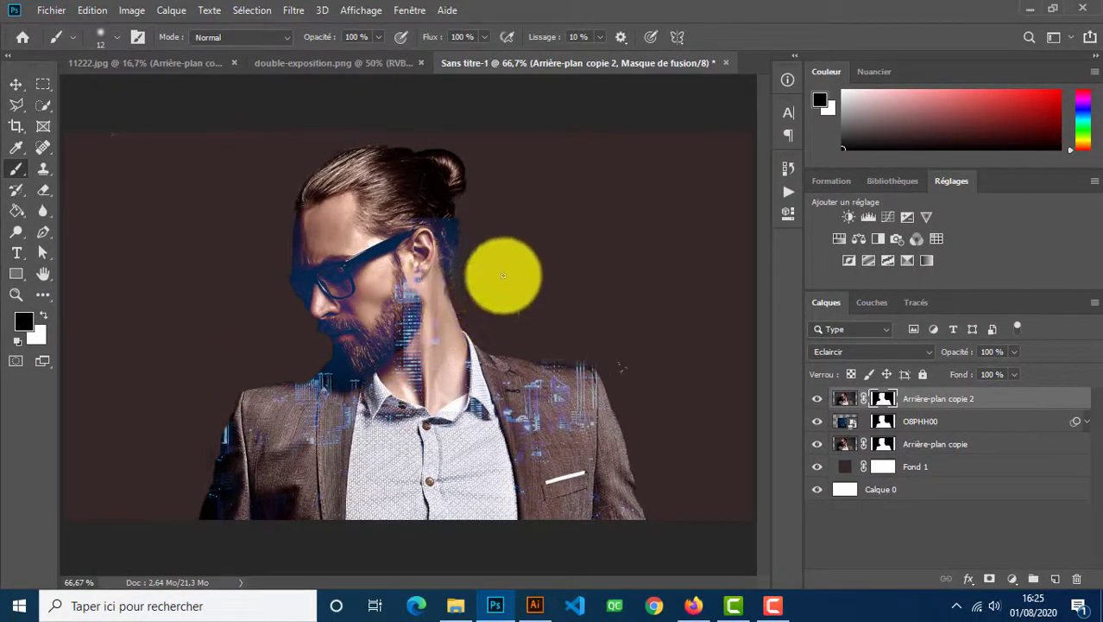
pyautogui.click(505, 256)
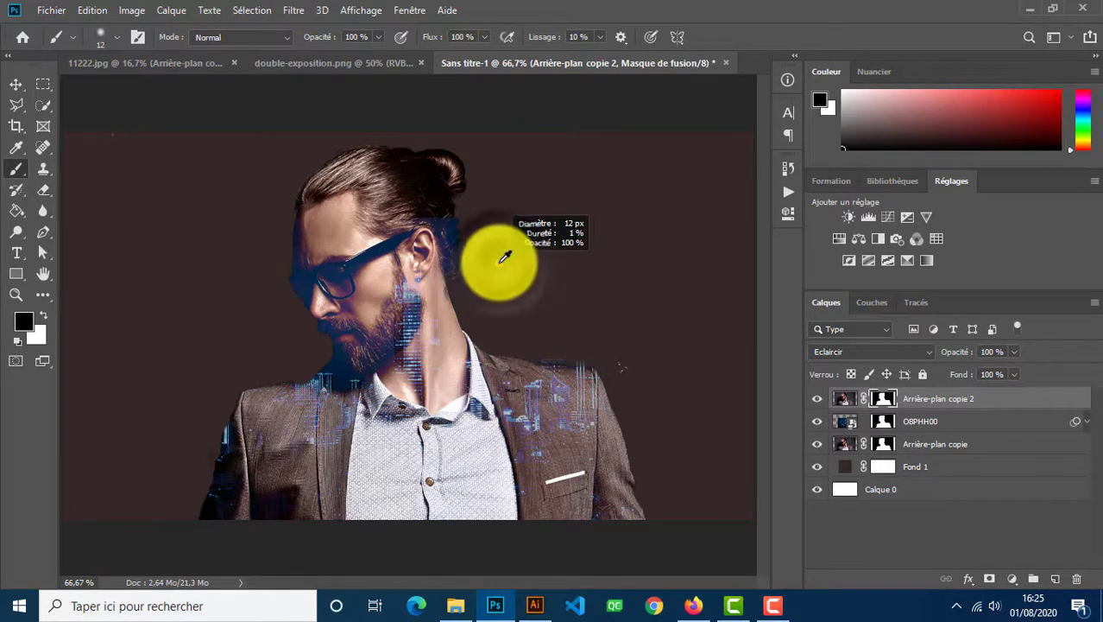
pyautogui.moveTo(502, 262); pyautogui.dragTo(512, 265)
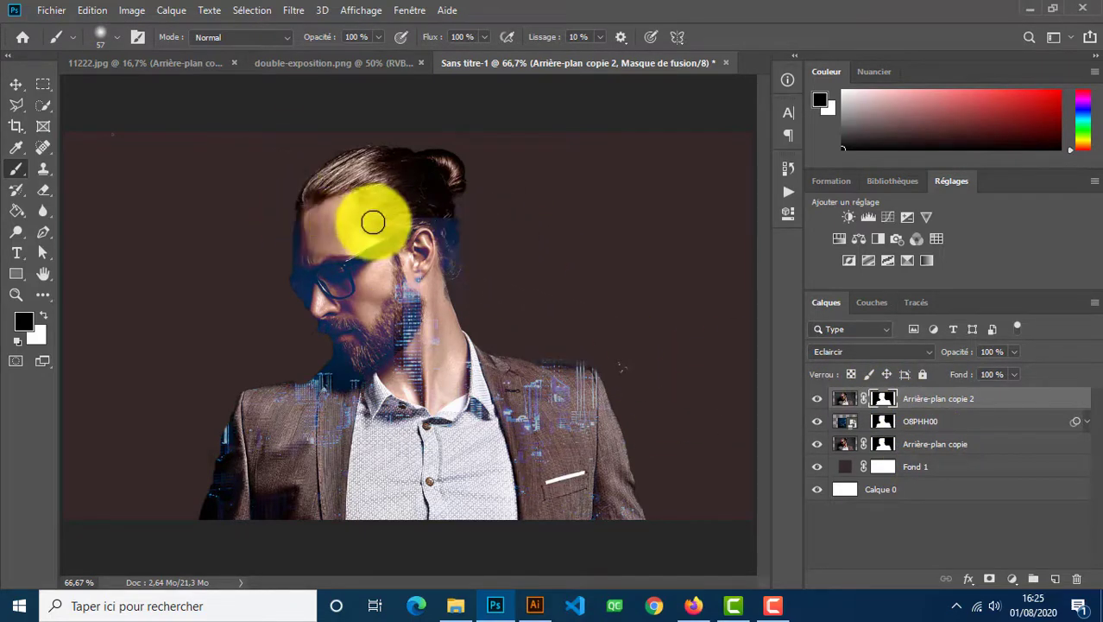
# Paint black on the O8PHH00 layer mask to hide the city over the man's forehead, the front of his glasses and his hair
pyautogui.moveTo(375, 222)
pyautogui.mouseDown()
pyautogui.moveTo(295, 251)
pyautogui.moveTo(310, 225)
pyautogui.moveTo(306, 269)
pyautogui.moveTo(306, 242)
pyautogui.moveTo(393, 232)
pyautogui.mouseUp()
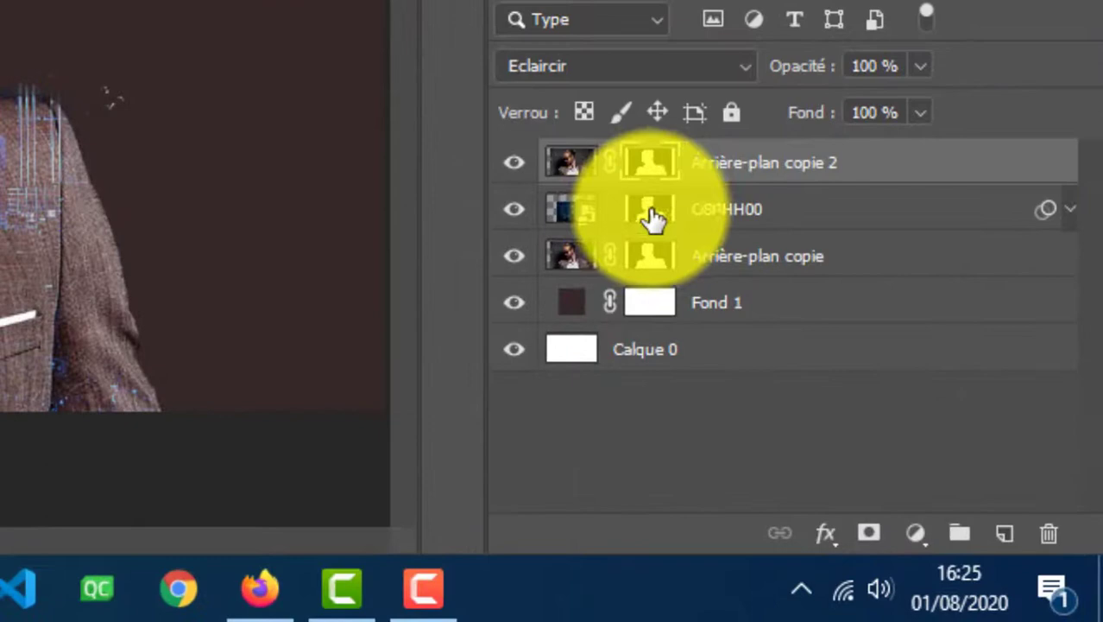
pyautogui.click(886, 424)
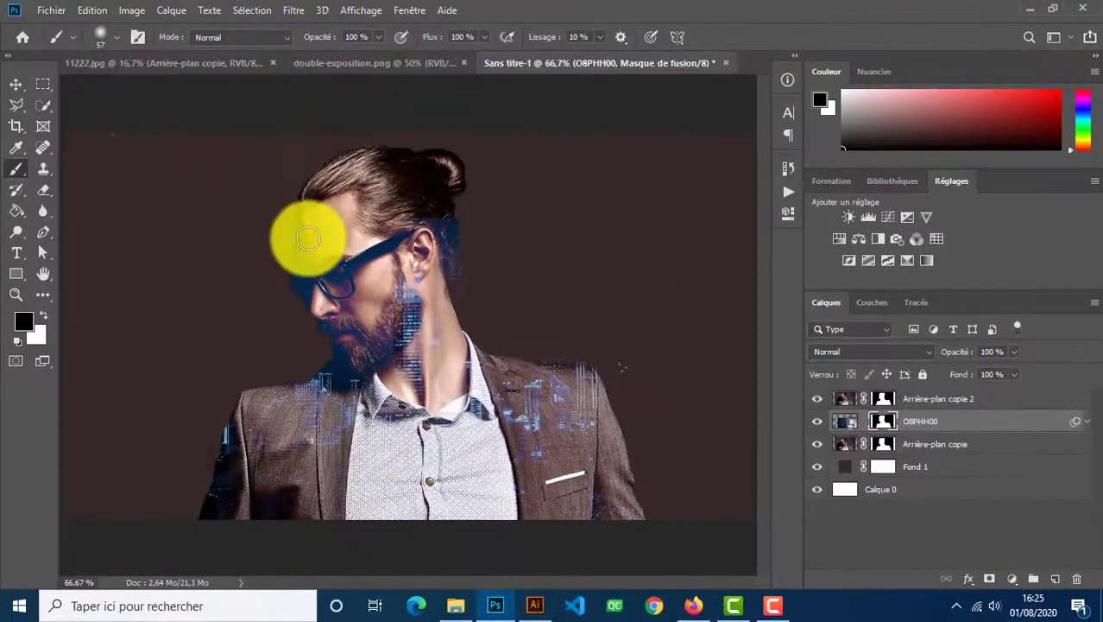
pyautogui.moveTo(308, 238)
pyautogui.mouseDown()
pyautogui.moveTo(291, 290)
pyautogui.moveTo(302, 232)
pyautogui.moveTo(309, 294)
pyautogui.moveTo(316, 240)
pyautogui.moveTo(322, 302)
pyautogui.moveTo(297, 275)
pyautogui.moveTo(316, 304)
pyautogui.moveTo(344, 227)
pyautogui.moveTo(340, 281)
pyautogui.moveTo(354, 230)
pyautogui.moveTo(355, 281)
pyautogui.moveTo(333, 321)
pyautogui.moveTo(346, 245)
pyautogui.moveTo(334, 326)
pyautogui.moveTo(360, 230)
pyautogui.moveTo(359, 306)
pyautogui.moveTo(373, 225)
pyautogui.moveTo(357, 311)
pyautogui.moveTo(355, 284)
pyautogui.moveTo(369, 234)
pyautogui.moveTo(369, 307)
pyautogui.moveTo(350, 347)
pyautogui.moveTo(347, 294)
pyautogui.moveTo(331, 348)
pyautogui.moveTo(323, 318)
pyautogui.moveTo(341, 352)
pyautogui.moveTo(355, 308)
pyautogui.moveTo(361, 349)
pyautogui.moveTo(345, 322)
pyautogui.moveTo(358, 364)
pyautogui.moveTo(382, 207)
pyautogui.moveTo(456, 213)
pyautogui.mouseUp()
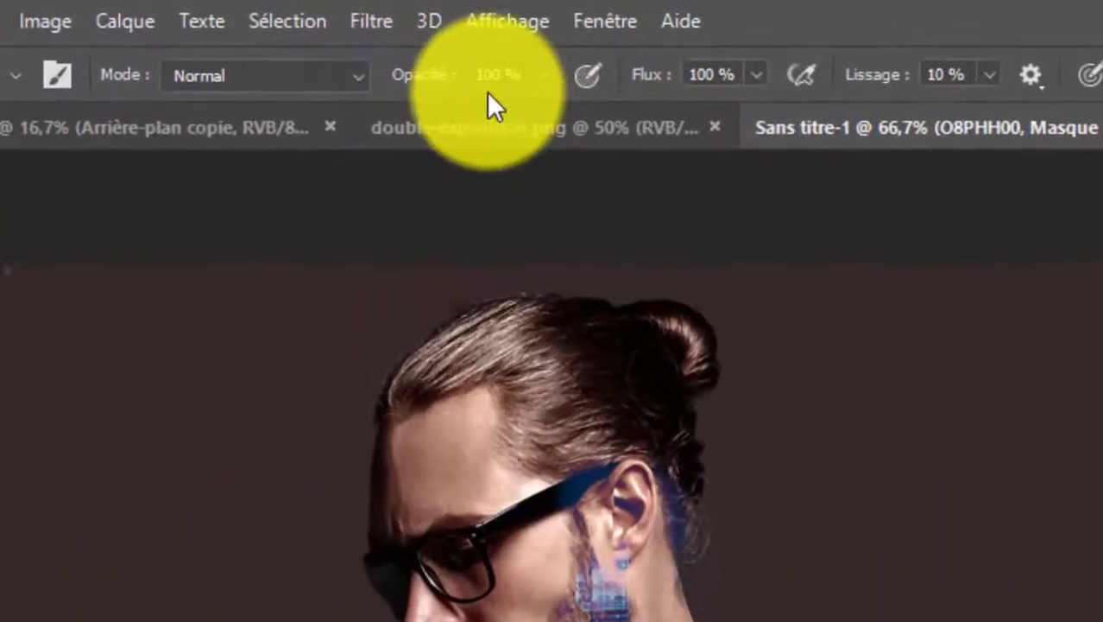
# Paint black at 50 % brush opacity on the Arrière-plan copie 2 mask to expose the city over the shirt, neck and jacket
pyautogui.moveTo(490, 78); pyautogui.dragTo(471, 79)
pyautogui.write('5')
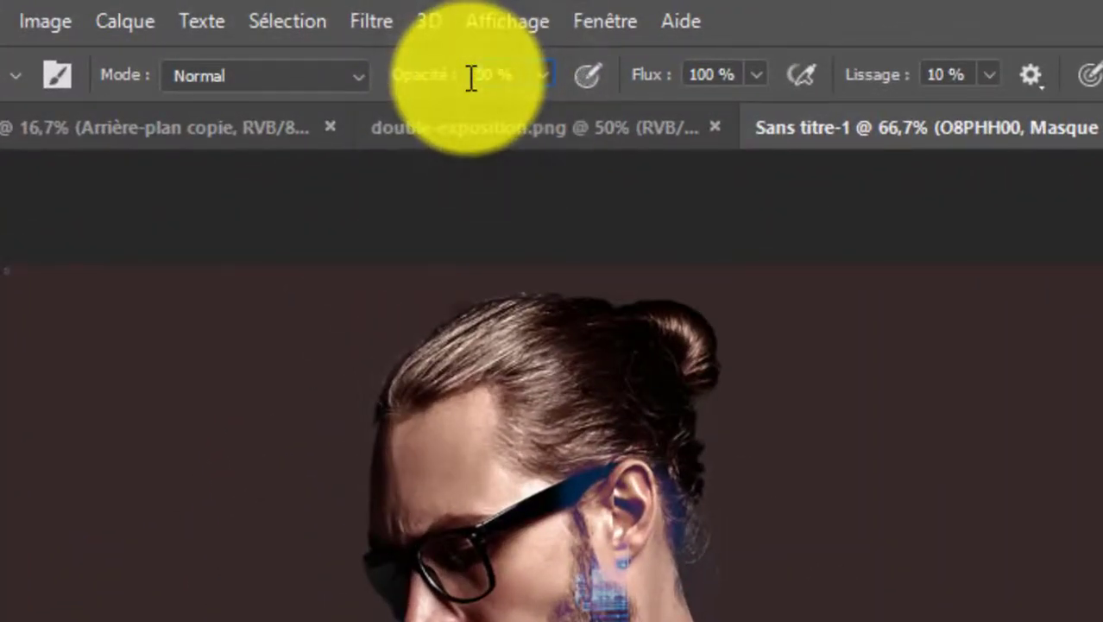
pyautogui.press('BackSpace')
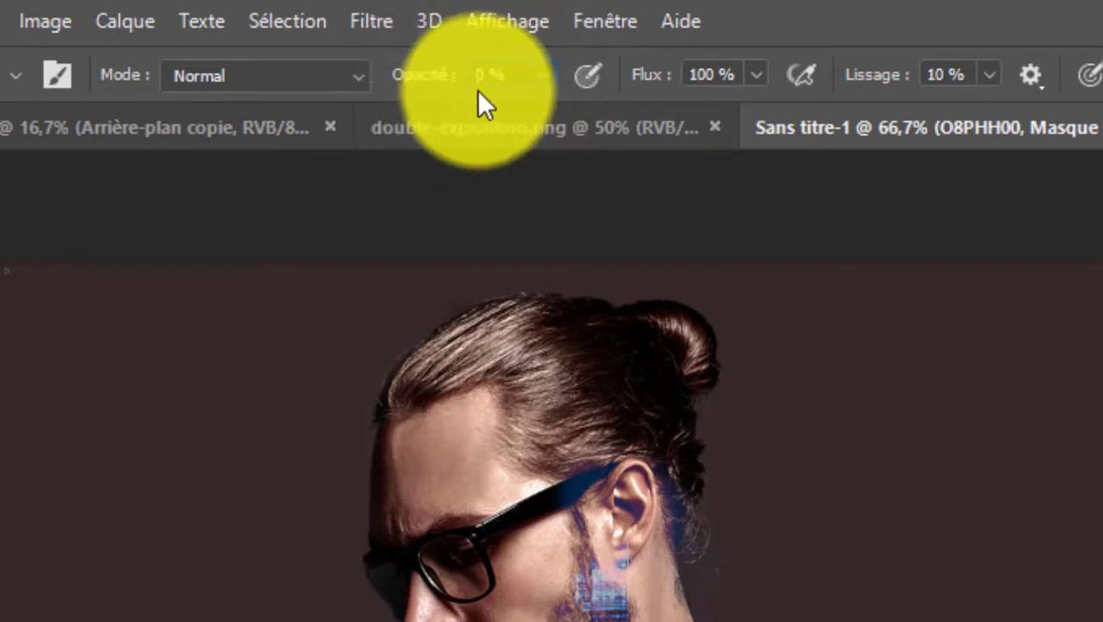
pyautogui.write('5')
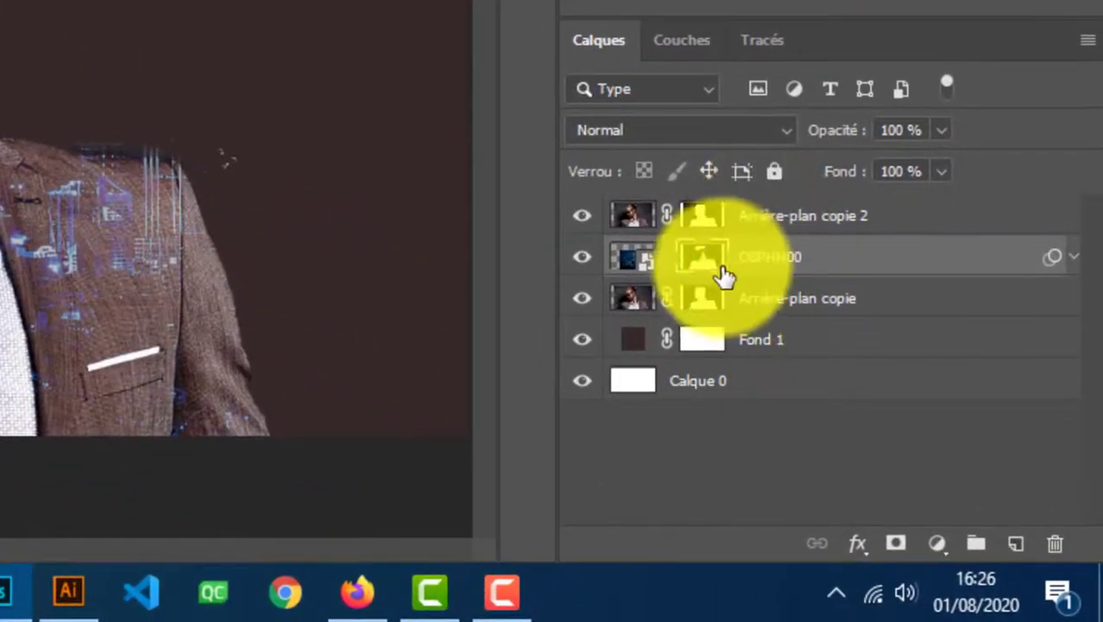
pyautogui.click(704, 222)
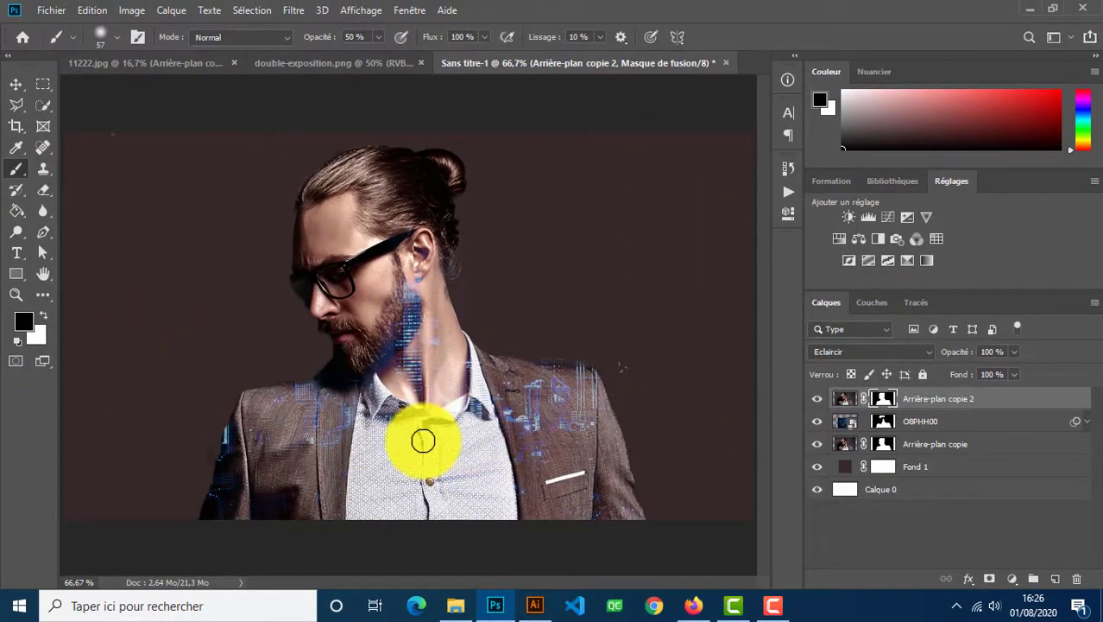
pyautogui.moveTo(474, 422)
pyautogui.mouseDown()
pyautogui.moveTo(400, 502)
pyautogui.moveTo(459, 404)
pyautogui.moveTo(393, 504)
pyautogui.moveTo(396, 431)
pyautogui.moveTo(391, 482)
pyautogui.moveTo(426, 450)
pyautogui.moveTo(407, 452)
pyautogui.moveTo(346, 519)
pyautogui.moveTo(438, 421)
pyautogui.moveTo(386, 537)
pyautogui.moveTo(438, 454)
pyautogui.moveTo(500, 438)
pyautogui.moveTo(412, 515)
pyautogui.moveTo(499, 413)
pyautogui.moveTo(419, 521)
pyautogui.moveTo(482, 429)
pyautogui.moveTo(473, 427)
pyautogui.moveTo(419, 525)
pyautogui.moveTo(477, 419)
pyautogui.moveTo(431, 477)
pyautogui.moveTo(450, 413)
pyautogui.moveTo(372, 513)
pyautogui.moveTo(422, 420)
pyautogui.moveTo(385, 496)
pyautogui.moveTo(413, 414)
pyautogui.moveTo(381, 455)
pyautogui.moveTo(415, 412)
pyautogui.mouseUp()
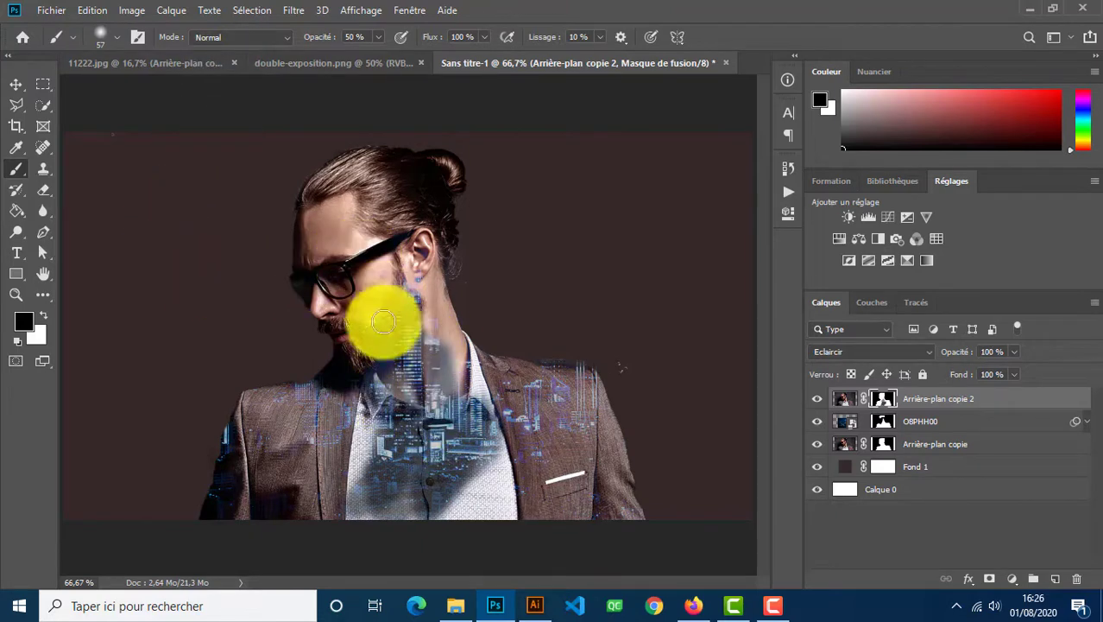
pyautogui.moveTo(418, 404)
pyautogui.mouseDown()
pyautogui.moveTo(422, 332)
pyautogui.moveTo(437, 387)
pyautogui.moveTo(429, 359)
pyautogui.moveTo(426, 382)
pyautogui.moveTo(419, 324)
pyautogui.moveTo(411, 370)
pyautogui.moveTo(413, 286)
pyautogui.moveTo(416, 374)
pyautogui.moveTo(425, 335)
pyautogui.moveTo(415, 303)
pyautogui.moveTo(409, 317)
pyautogui.moveTo(412, 279)
pyautogui.moveTo(414, 353)
pyautogui.moveTo(437, 333)
pyautogui.moveTo(438, 313)
pyautogui.moveTo(424, 372)
pyautogui.moveTo(426, 318)
pyautogui.moveTo(432, 423)
pyautogui.moveTo(439, 390)
pyautogui.moveTo(456, 467)
pyautogui.moveTo(477, 380)
pyautogui.moveTo(491, 429)
pyautogui.moveTo(498, 380)
pyautogui.moveTo(570, 430)
pyautogui.moveTo(544, 401)
pyautogui.moveTo(580, 399)
pyautogui.moveTo(610, 498)
pyautogui.moveTo(583, 451)
pyautogui.moveTo(574, 516)
pyautogui.moveTo(564, 436)
pyautogui.moveTo(565, 494)
pyautogui.moveTo(586, 522)
pyautogui.moveTo(583, 456)
pyautogui.moveTo(557, 427)
pyautogui.moveTo(540, 506)
pyautogui.moveTo(528, 449)
pyautogui.moveTo(531, 433)
pyautogui.moveTo(559, 492)
pyautogui.moveTo(505, 520)
pyautogui.moveTo(468, 493)
pyautogui.moveTo(482, 464)
pyautogui.moveTo(460, 510)
pyautogui.moveTo(436, 509)
pyautogui.moveTo(456, 527)
pyautogui.moveTo(508, 481)
pyautogui.moveTo(512, 525)
pyautogui.moveTo(306, 443)
pyautogui.moveTo(384, 443)
pyautogui.moveTo(337, 430)
pyautogui.moveTo(351, 455)
pyautogui.moveTo(413, 419)
pyautogui.moveTo(344, 443)
pyautogui.moveTo(365, 459)
pyautogui.moveTo(340, 508)
pyautogui.moveTo(347, 520)
pyautogui.moveTo(485, 517)
pyautogui.moveTo(286, 510)
pyautogui.moveTo(312, 512)
pyautogui.moveTo(323, 461)
pyautogui.moveTo(321, 482)
pyautogui.moveTo(271, 515)
pyautogui.moveTo(303, 451)
pyautogui.moveTo(316, 461)
pyautogui.moveTo(323, 524)
pyautogui.moveTo(332, 453)
pyautogui.moveTo(353, 502)
pyautogui.moveTo(359, 439)
pyautogui.moveTo(286, 477)
pyautogui.moveTo(245, 524)
pyautogui.moveTo(254, 512)
pyautogui.moveTo(226, 520)
pyautogui.moveTo(246, 512)
pyautogui.moveTo(263, 441)
pyautogui.moveTo(254, 505)
pyautogui.moveTo(261, 433)
pyautogui.moveTo(294, 409)
pyautogui.moveTo(331, 429)
pyautogui.moveTo(277, 411)
pyautogui.moveTo(350, 401)
pyautogui.moveTo(383, 412)
pyautogui.moveTo(352, 446)
pyautogui.moveTo(399, 431)
pyautogui.moveTo(458, 369)
pyautogui.moveTo(530, 399)
pyautogui.moveTo(529, 387)
pyautogui.moveTo(584, 461)
pyautogui.moveTo(611, 459)
pyautogui.moveTo(630, 537)
pyautogui.moveTo(569, 446)
pyautogui.moveTo(463, 494)
pyautogui.moveTo(583, 516)
pyautogui.moveTo(493, 502)
pyautogui.moveTo(436, 476)
pyautogui.moveTo(367, 519)
pyautogui.moveTo(423, 498)
pyautogui.moveTo(374, 517)
pyautogui.moveTo(456, 525)
pyautogui.moveTo(248, 518)
pyautogui.moveTo(229, 454)
pyautogui.moveTo(266, 498)
pyautogui.moveTo(295, 459)
pyautogui.moveTo(271, 506)
pyautogui.moveTo(246, 482)
pyautogui.moveTo(248, 515)
pyautogui.moveTo(244, 465)
pyautogui.moveTo(367, 517)
pyautogui.moveTo(438, 497)
pyautogui.moveTo(483, 428)
pyautogui.moveTo(513, 478)
pyautogui.moveTo(532, 460)
pyautogui.moveTo(465, 381)
pyautogui.moveTo(473, 431)
pyautogui.moveTo(483, 419)
pyautogui.moveTo(473, 376)
pyautogui.moveTo(376, 401)
pyautogui.moveTo(399, 360)
pyautogui.moveTo(402, 387)
pyautogui.moveTo(424, 399)
pyautogui.moveTo(458, 370)
pyautogui.moveTo(495, 393)
pyautogui.moveTo(557, 399)
pyautogui.moveTo(582, 407)
pyautogui.moveTo(606, 448)
pyautogui.moveTo(613, 433)
pyautogui.moveTo(628, 517)
pyautogui.moveTo(599, 467)
pyautogui.moveTo(630, 525)
pyautogui.moveTo(187, 397)
pyautogui.moveTo(284, 424)
pyautogui.moveTo(315, 399)
pyautogui.moveTo(261, 419)
pyautogui.moveTo(271, 401)
pyautogui.moveTo(242, 448)
pyautogui.moveTo(246, 490)
pyautogui.moveTo(239, 449)
pyautogui.moveTo(247, 506)
pyautogui.moveTo(563, 446)
pyautogui.moveTo(653, 450)
pyautogui.moveTo(561, 346)
pyautogui.mouseUp()
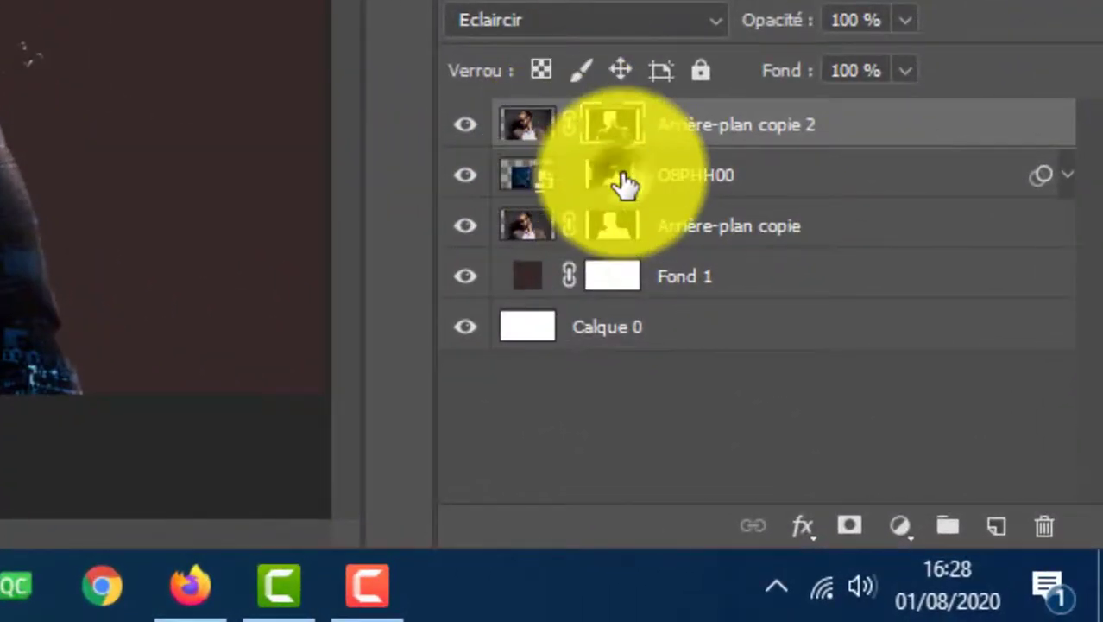
# Paint black at 100 % brush opacity on the O8PHH00 mask to hide the city along the left-hand shoulder edge
pyautogui.click(623, 183)
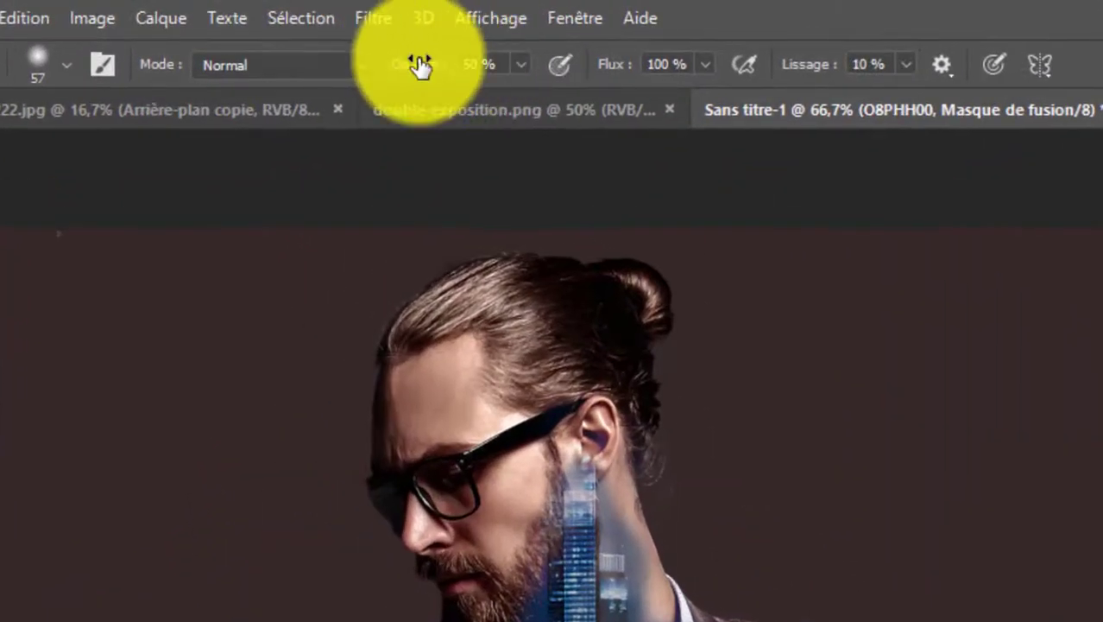
pyautogui.moveTo(421, 66); pyautogui.dragTo(458, 59)
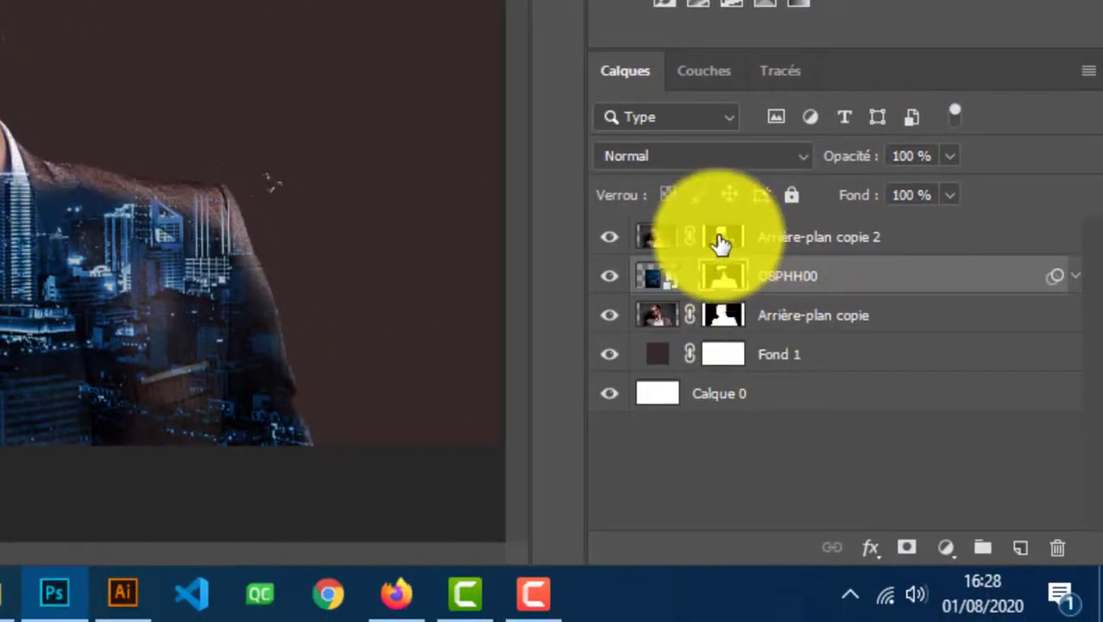
pyautogui.click(723, 237)
pyautogui.click(723, 285)
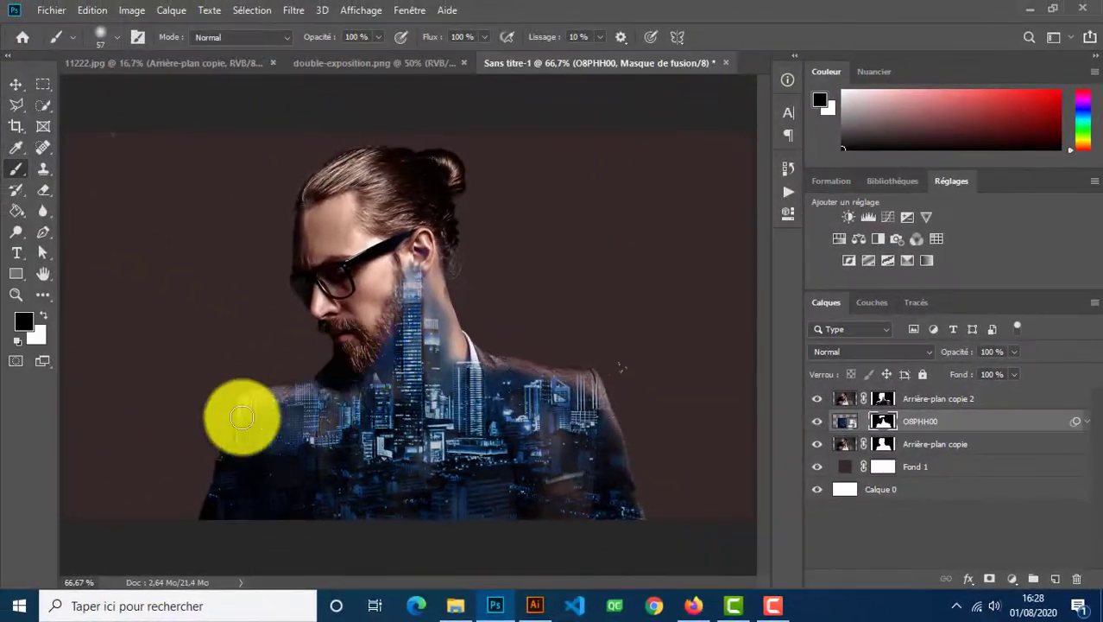
pyautogui.moveTo(242, 418); pyautogui.dragTo(219, 306)
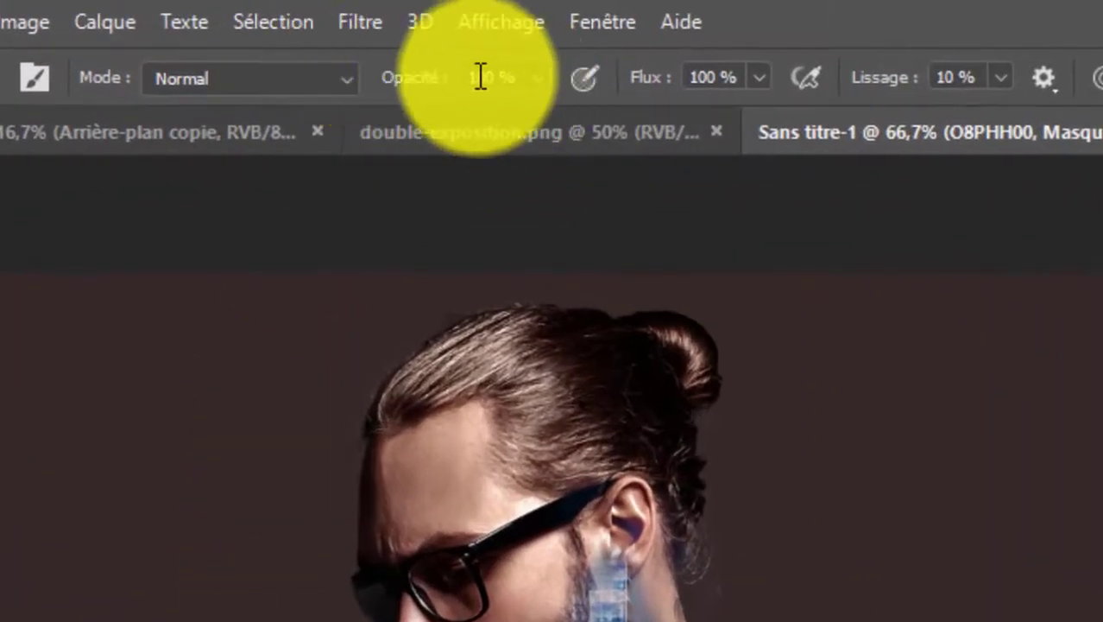
# Soften the city's edge over the left-hand shoulder and sleeve with a black 27 px brush at 20 % opacity
pyautogui.click(481, 76)
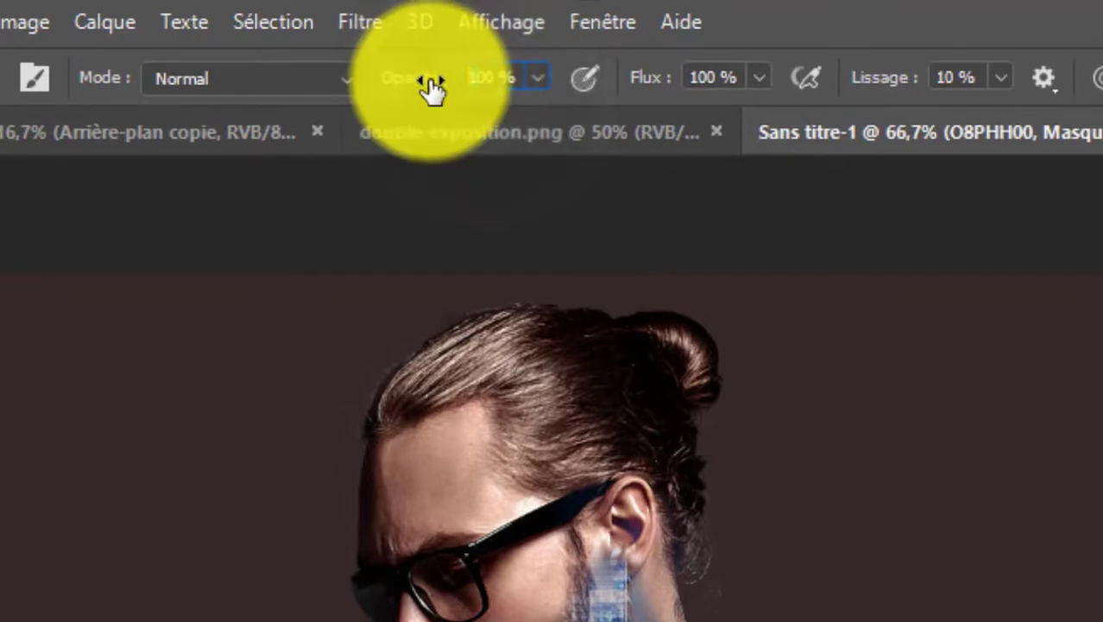
pyautogui.write('20')
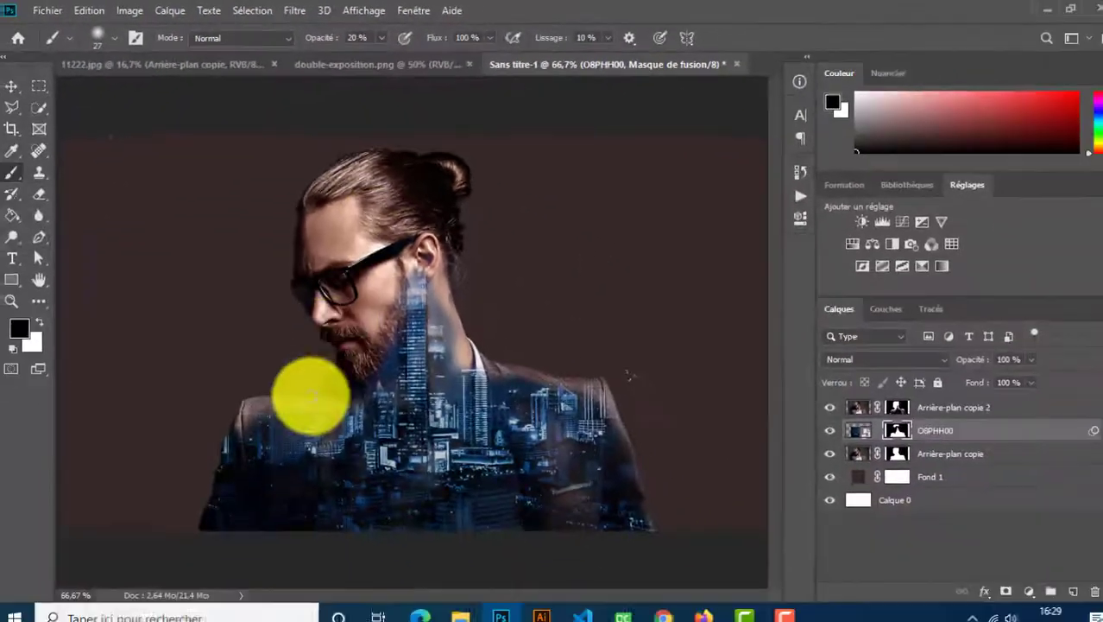
pyautogui.moveTo(310, 396)
pyautogui.mouseDown()
pyautogui.moveTo(166, 425)
pyautogui.moveTo(165, 464)
pyautogui.mouseUp()
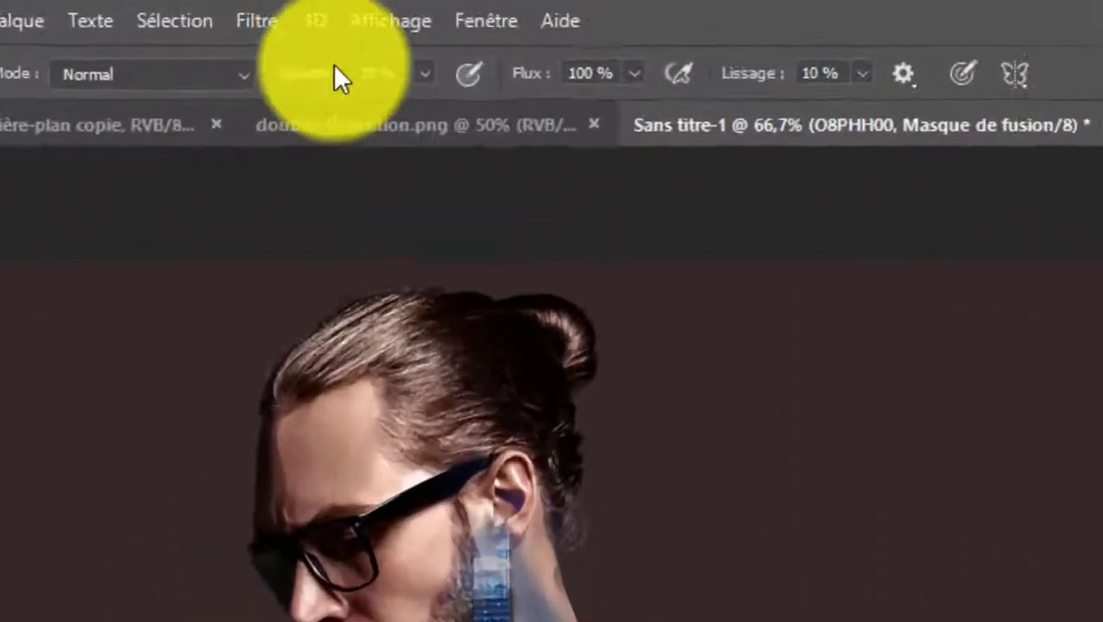
# Fade the city along the right-hand shoulder and sleeve with a black 27 px Arrondi flou brush at 0 % hardness and 51 % opacity
pyautogui.moveTo(312, 76); pyautogui.dragTo(363, 82)
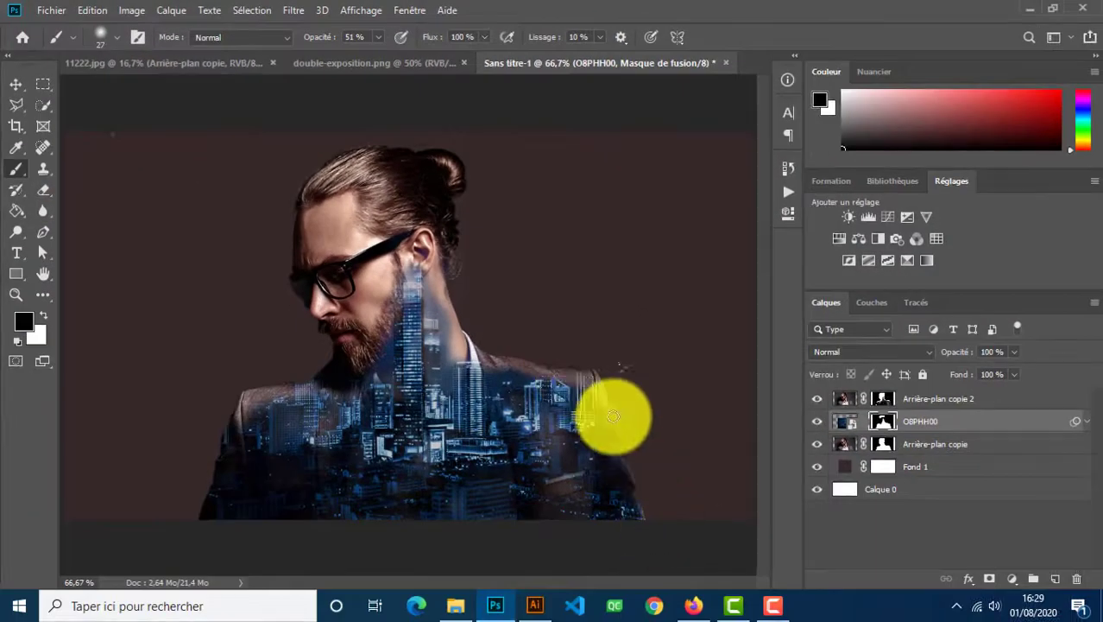
pyautogui.moveTo(606, 399)
pyautogui.mouseDown()
pyautogui.moveTo(645, 530)
pyautogui.moveTo(647, 497)
pyautogui.moveTo(620, 428)
pyautogui.moveTo(632, 468)
pyautogui.mouseUp()
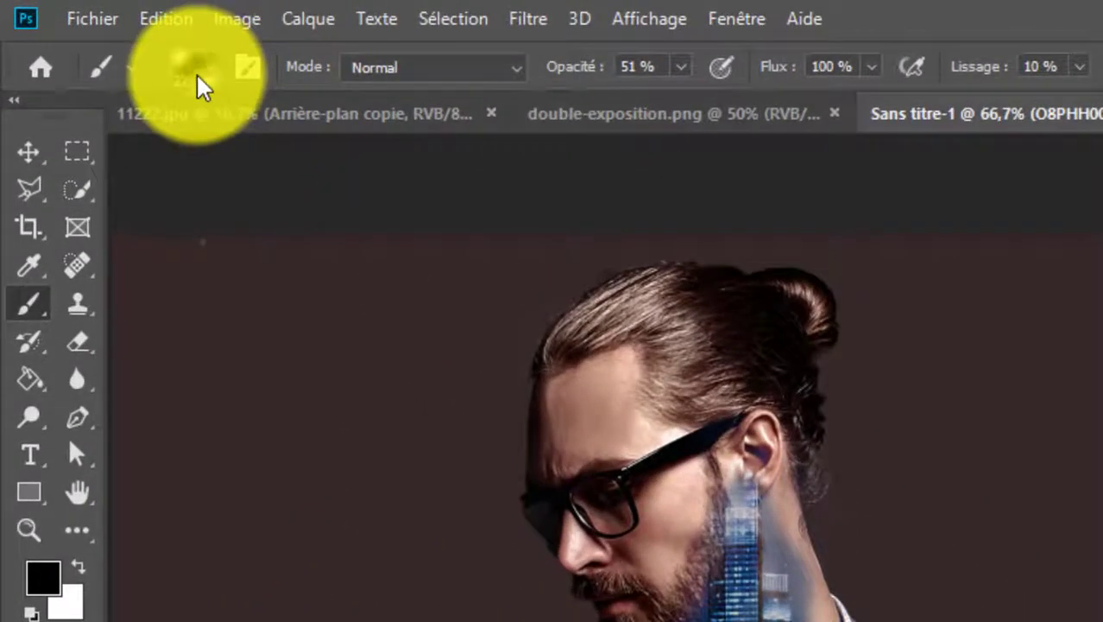
pyautogui.click(102, 39)
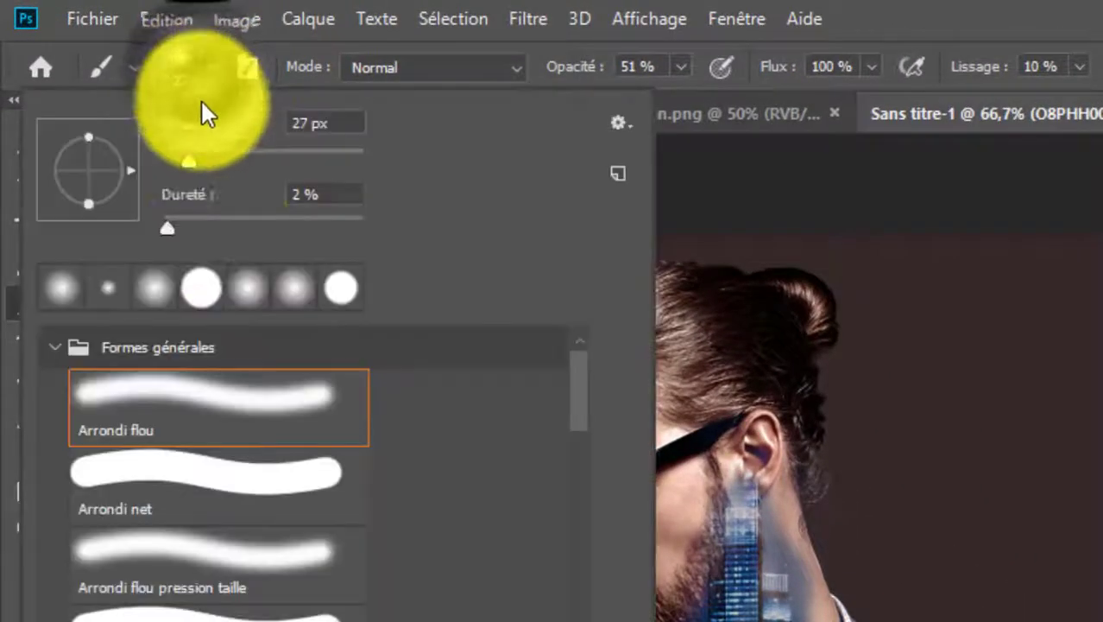
pyautogui.click(224, 414)
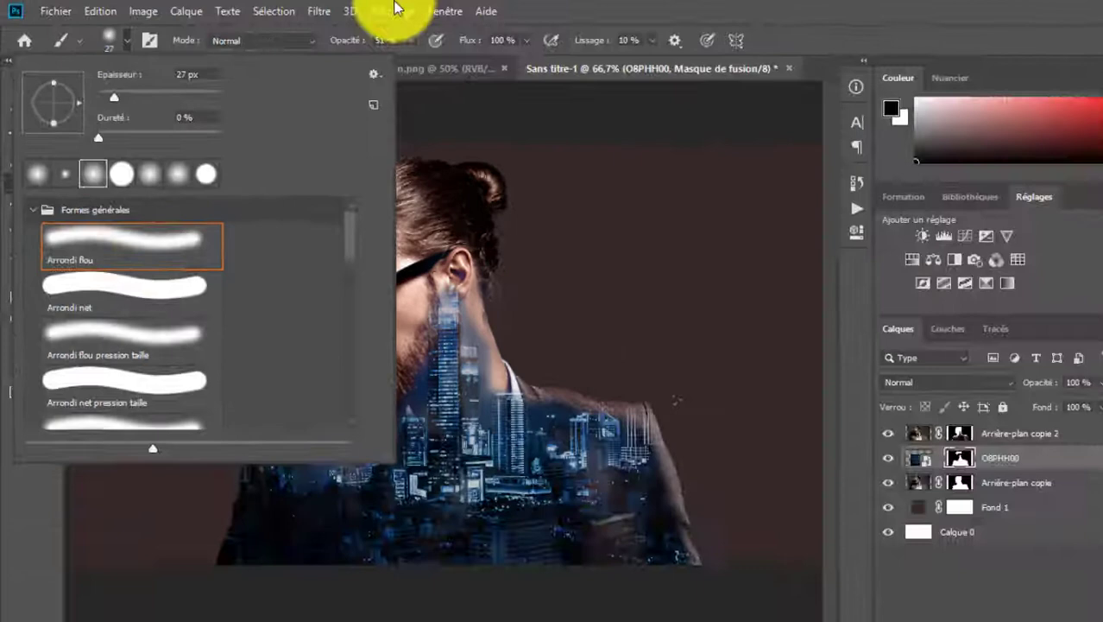
pyautogui.click(547, 8)
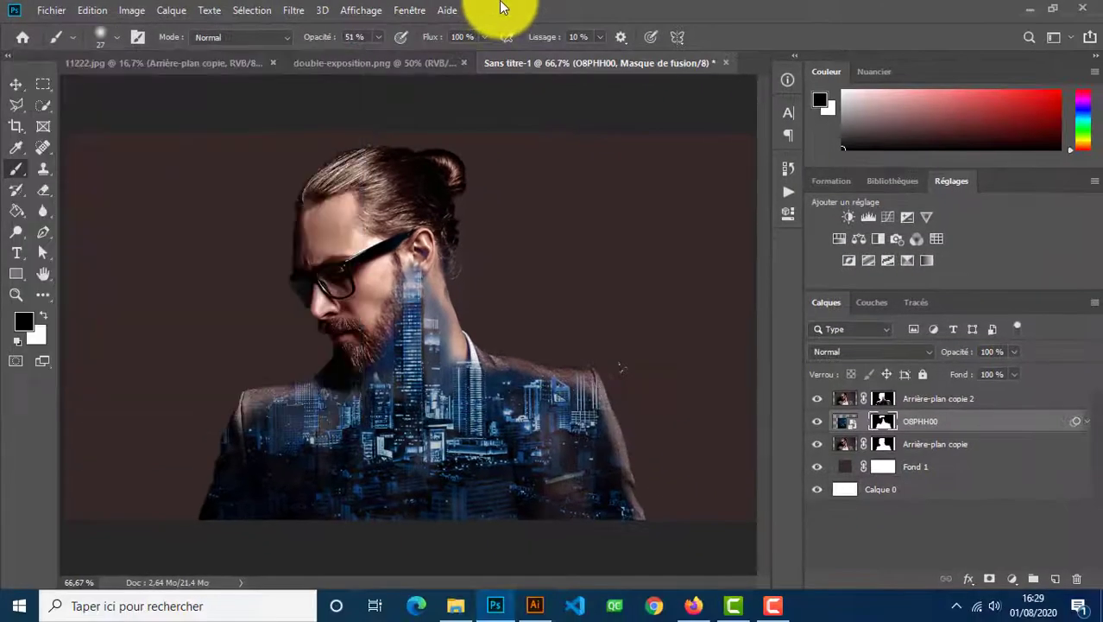
pyautogui.moveTo(659, 527)
pyautogui.mouseDown()
pyautogui.moveTo(661, 453)
pyautogui.moveTo(679, 504)
pyautogui.mouseUp()
pyautogui.moveTo(624, 463)
pyautogui.mouseDown()
pyautogui.moveTo(664, 520)
pyautogui.moveTo(604, 405)
pyautogui.moveTo(607, 454)
pyautogui.moveTo(609, 411)
pyautogui.moveTo(590, 383)
pyautogui.moveTo(566, 373)
pyautogui.moveTo(627, 417)
pyautogui.moveTo(590, 367)
pyautogui.mouseUp()
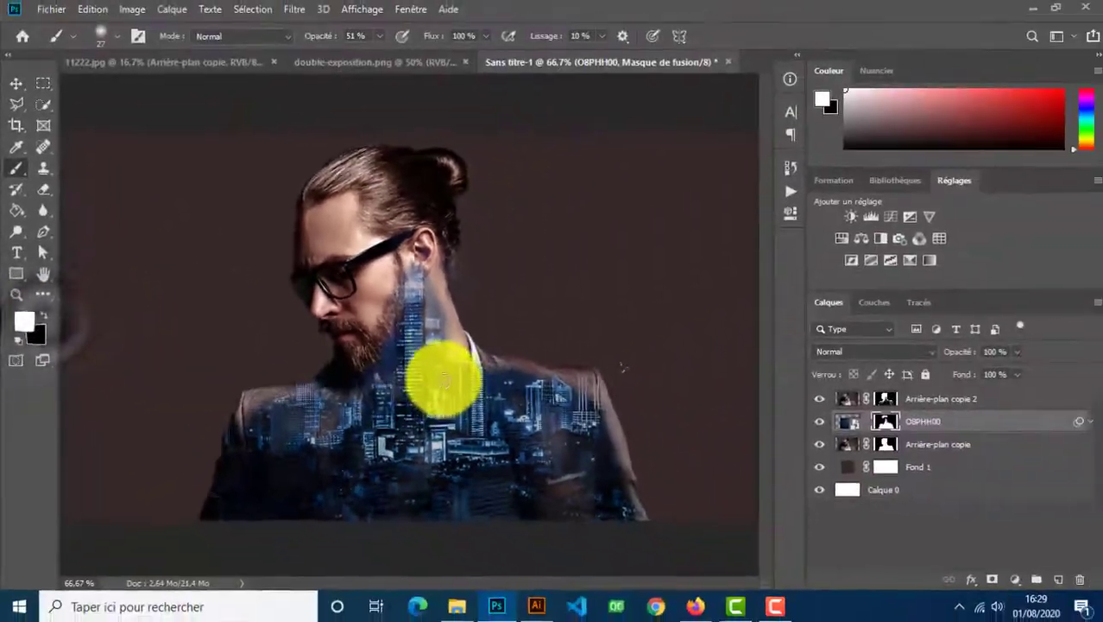
# Retouch the city across the jacket and both shoulders on the O8PHH00 mask, alternating between white and black paint
pyautogui.press('x')
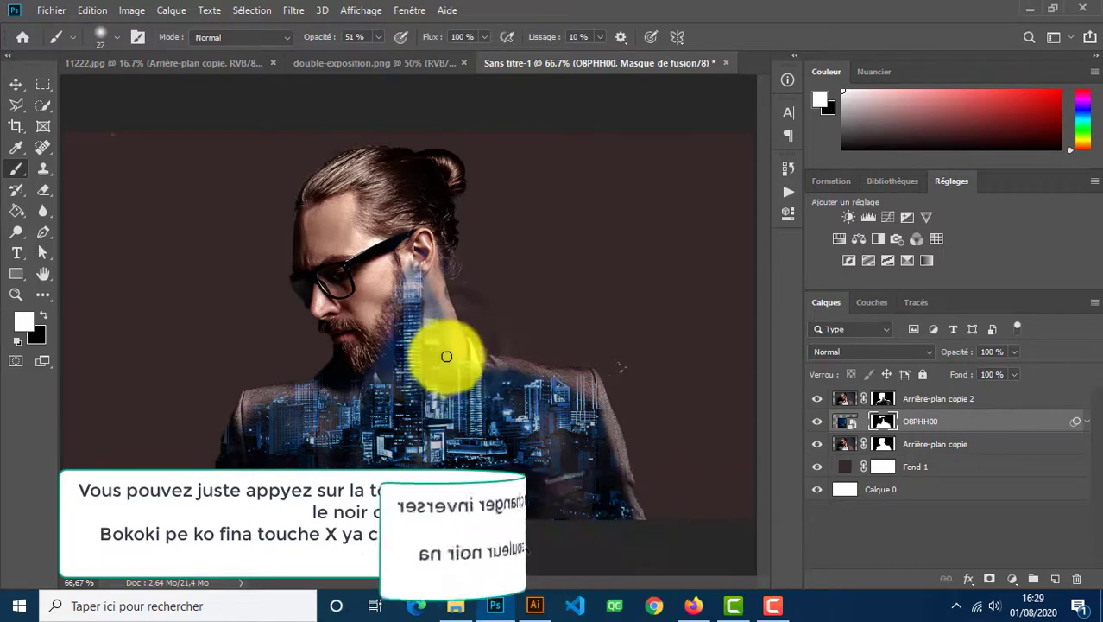
pyautogui.moveTo(460, 374)
pyautogui.mouseDown()
pyautogui.moveTo(455, 348)
pyautogui.moveTo(216, 412)
pyautogui.moveTo(296, 392)
pyautogui.moveTo(242, 421)
pyautogui.moveTo(265, 392)
pyautogui.moveTo(284, 403)
pyautogui.moveTo(280, 391)
pyautogui.moveTo(251, 411)
pyautogui.moveTo(258, 403)
pyautogui.moveTo(228, 459)
pyautogui.moveTo(237, 414)
pyautogui.moveTo(281, 387)
pyautogui.moveTo(239, 414)
pyautogui.moveTo(223, 452)
pyautogui.moveTo(237, 414)
pyautogui.moveTo(218, 482)
pyautogui.mouseUp()
pyautogui.press('x')
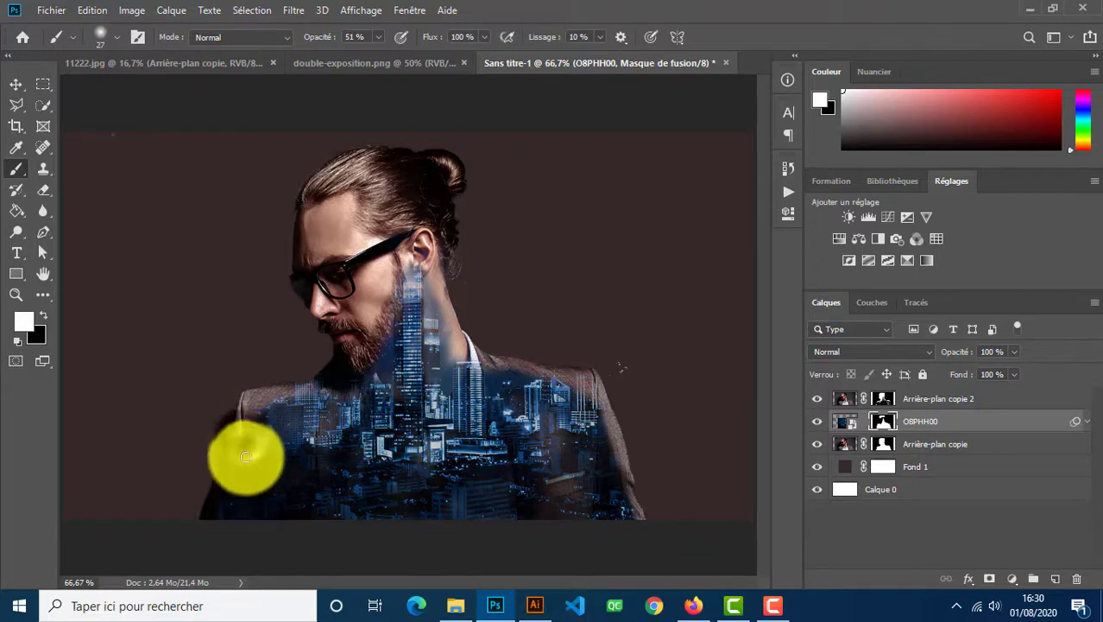
pyautogui.moveTo(229, 466)
pyautogui.mouseDown()
pyautogui.moveTo(560, 442)
pyautogui.moveTo(619, 450)
pyautogui.moveTo(604, 444)
pyautogui.moveTo(616, 451)
pyautogui.moveTo(611, 485)
pyautogui.moveTo(627, 517)
pyautogui.moveTo(615, 542)
pyautogui.moveTo(561, 394)
pyautogui.moveTo(487, 375)
pyautogui.moveTo(561, 384)
pyautogui.moveTo(626, 456)
pyautogui.moveTo(623, 587)
pyautogui.moveTo(636, 461)
pyautogui.moveTo(633, 471)
pyautogui.moveTo(527, 358)
pyautogui.mouseUp()
# Paint black at 20 % brush opacity on the Arrière-plan copie 2 mask to blend the city over the shirt collar
pyautogui.press('x')
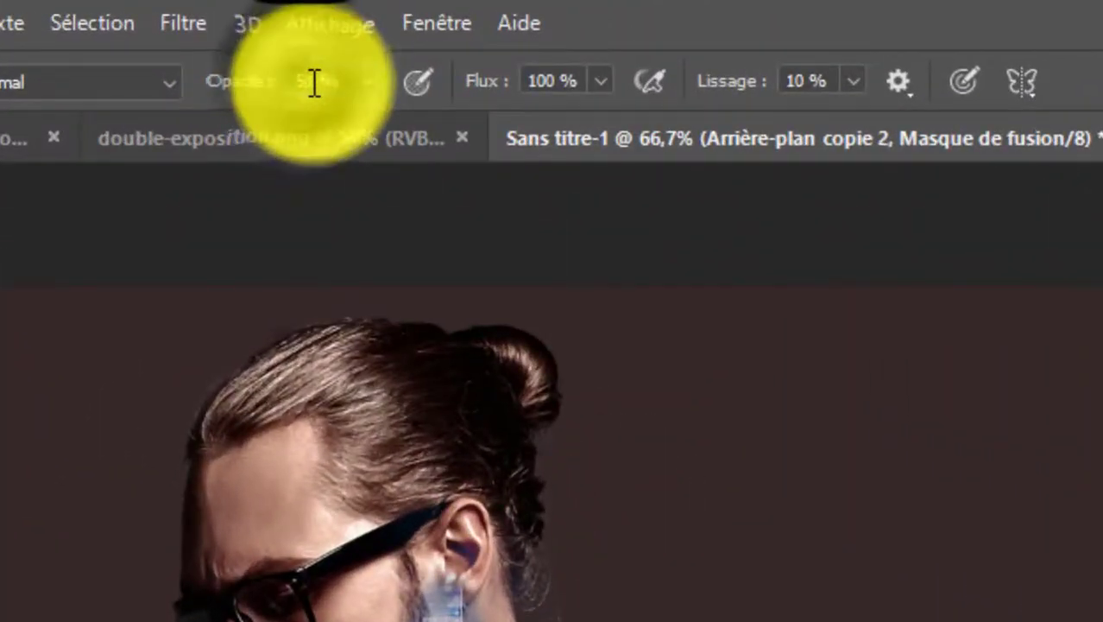
pyautogui.moveTo(321, 84); pyautogui.dragTo(272, 84)
pyautogui.write('20')
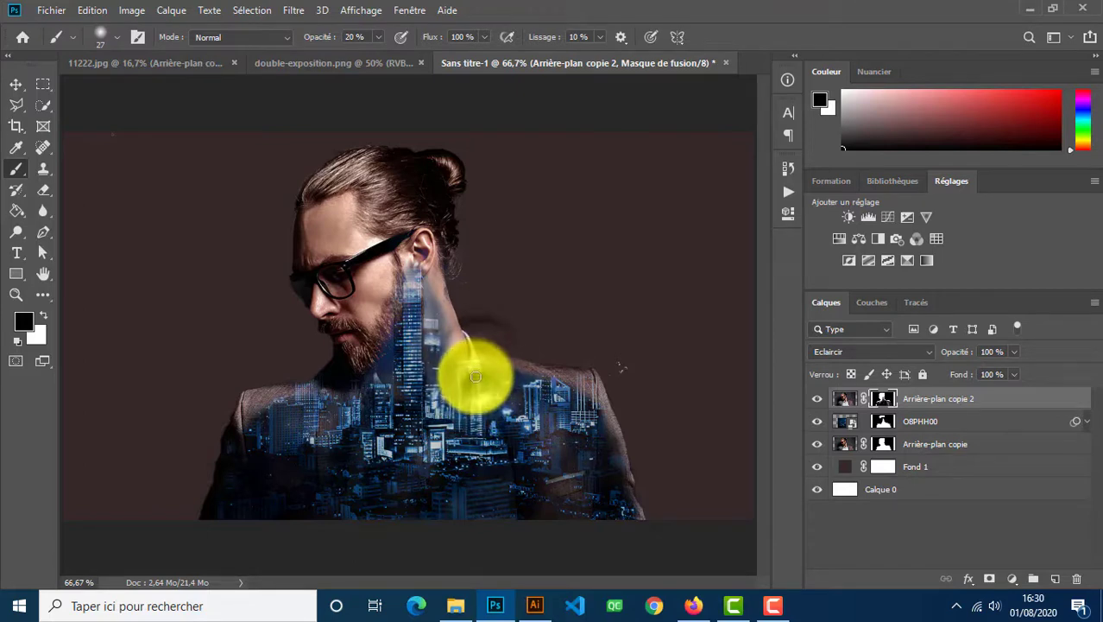
pyautogui.moveTo(475, 374)
pyautogui.mouseDown()
pyautogui.moveTo(216, 344)
pyautogui.moveTo(345, 411)
pyautogui.moveTo(369, 390)
pyautogui.mouseUp()
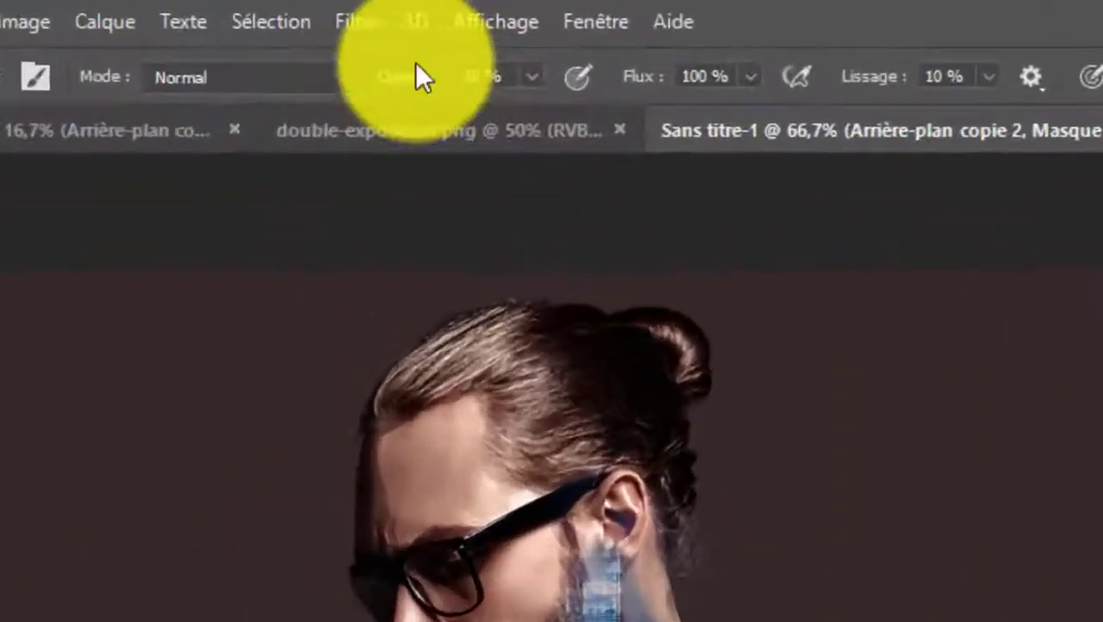
# Paint white at 40 % brush opacity on the Arrière-plan copie 2 mask to bring back both sides of the shirt collar
pyautogui.moveTo(433, 86); pyautogui.dragTo(484, 82)
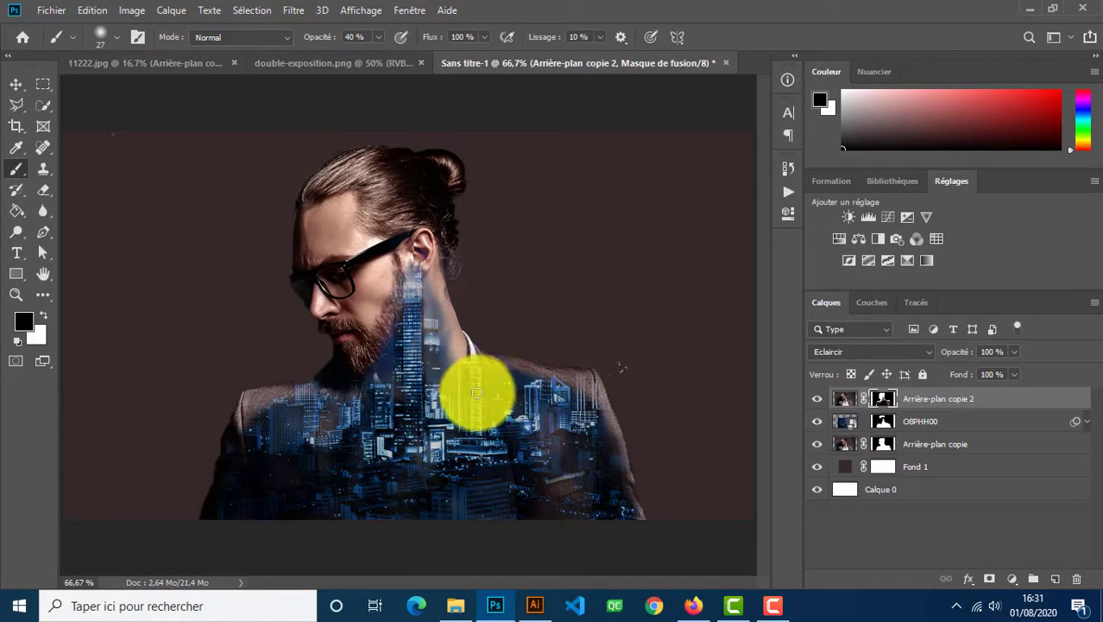
pyautogui.press('v')
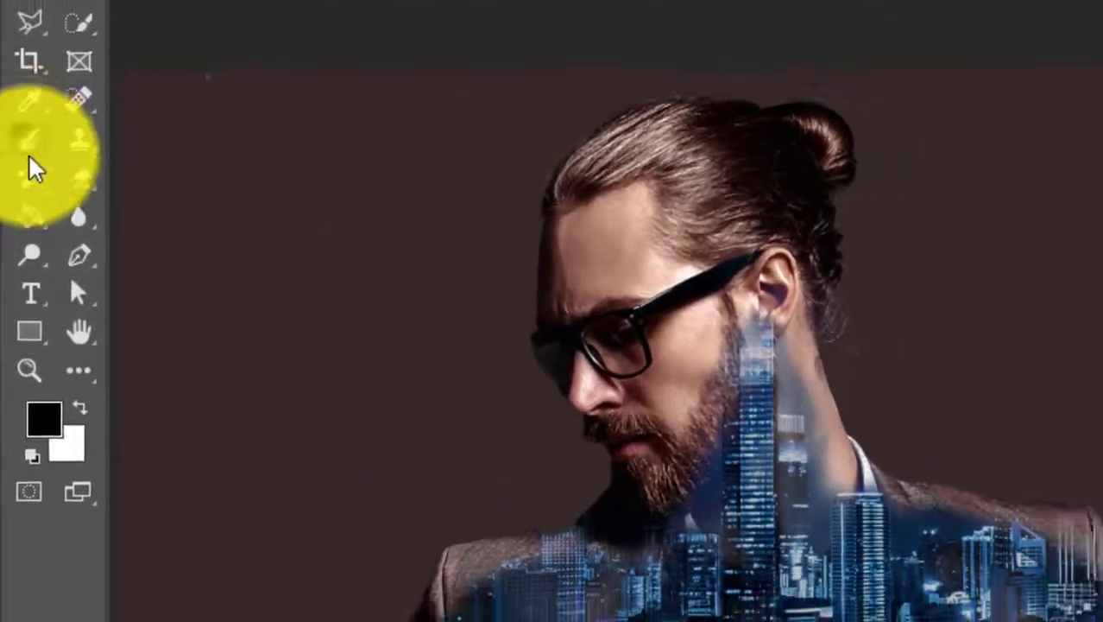
pyautogui.click(29, 154)
pyautogui.press('x')
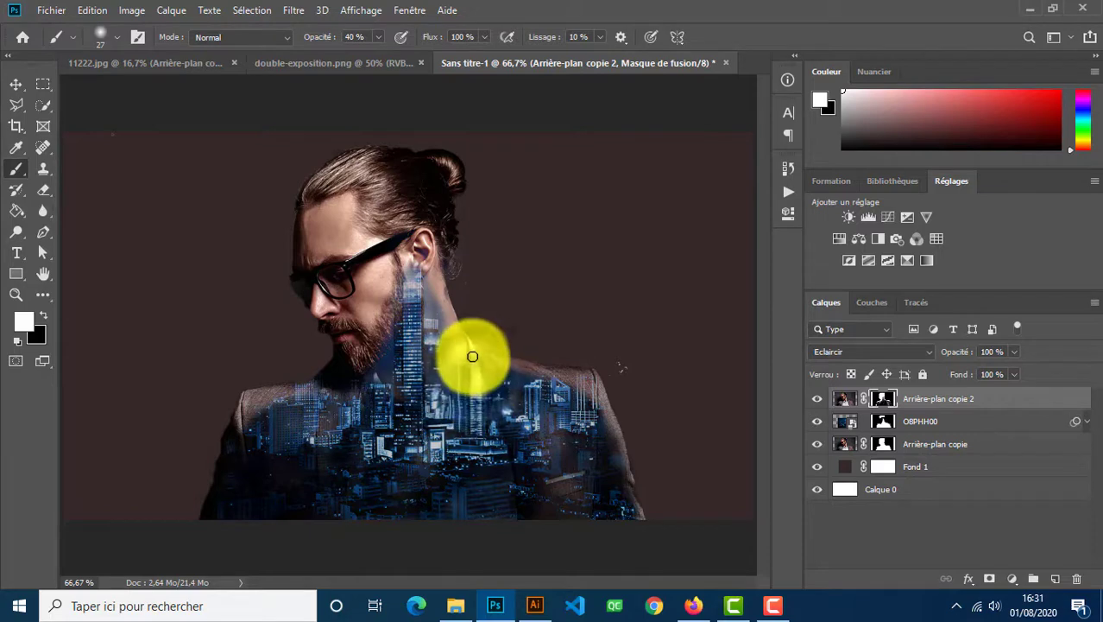
pyautogui.moveTo(483, 397)
pyautogui.mouseDown()
pyautogui.moveTo(439, 376)
pyautogui.moveTo(363, 402)
pyautogui.mouseUp()
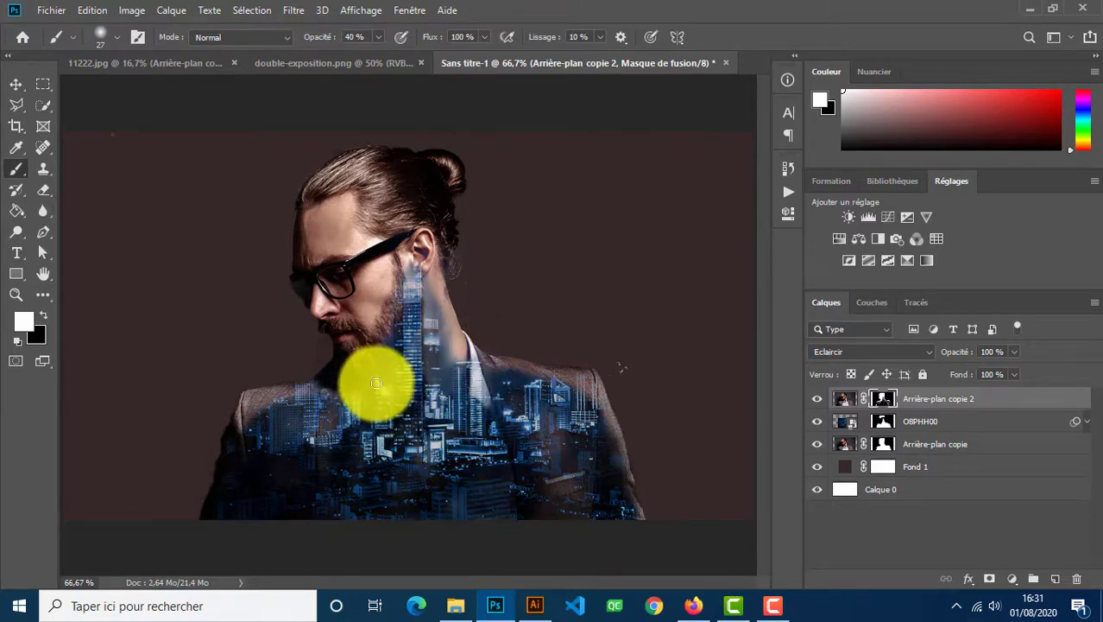
pyautogui.moveTo(377, 382); pyautogui.dragTo(382, 407)
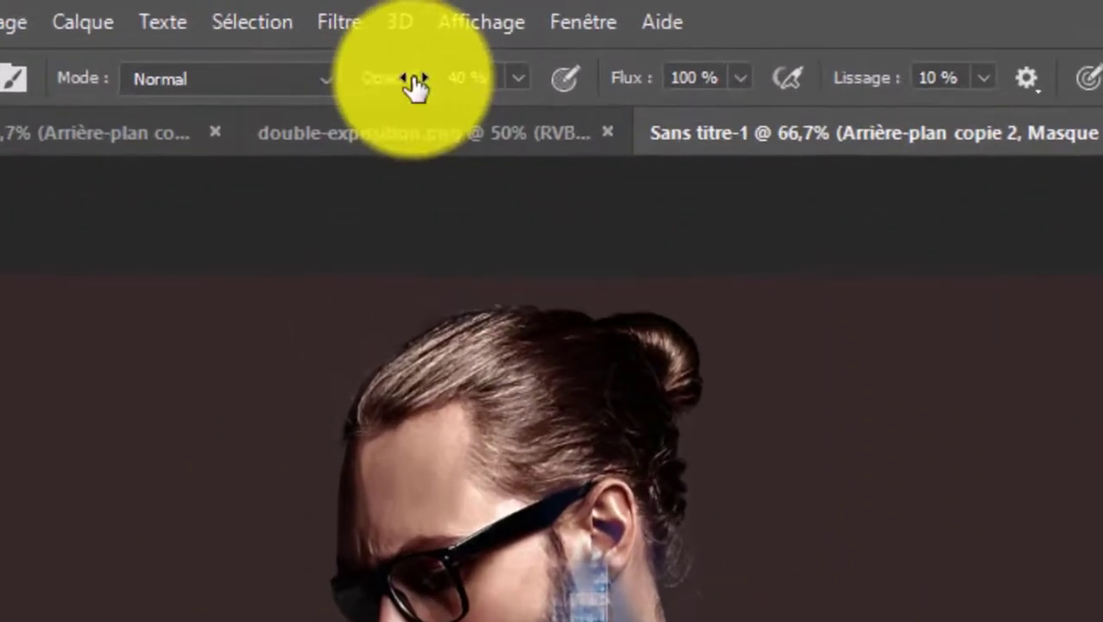
# Faintly restore the jacket lapels and shirt front by painting white at 19 % brush opacity on the same mask
pyautogui.moveTo(415, 85); pyautogui.dragTo(377, 84)
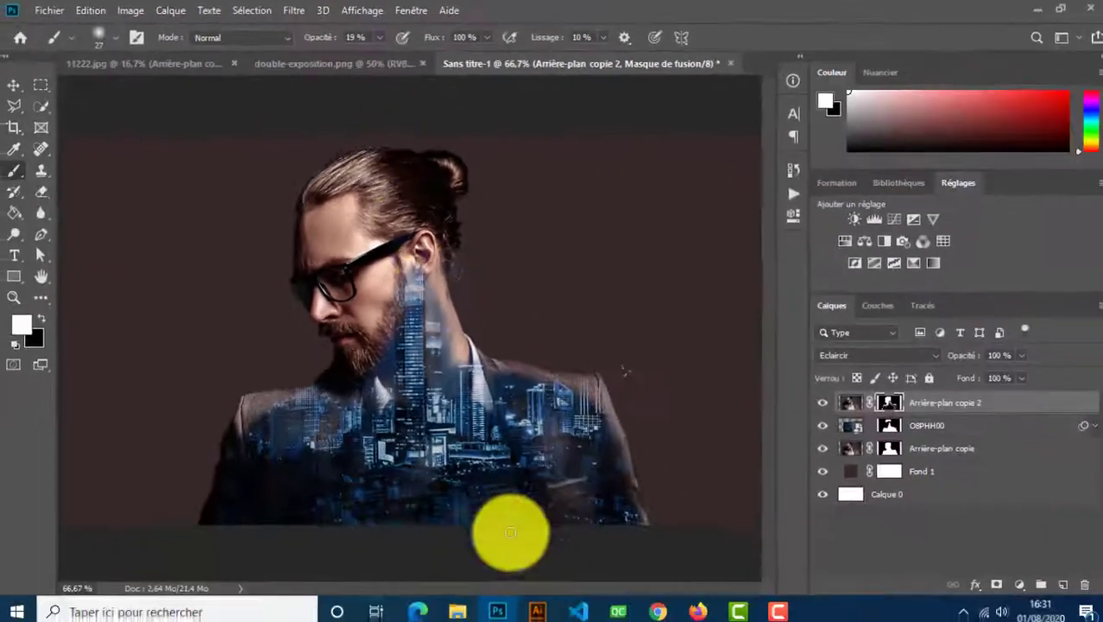
pyautogui.moveTo(515, 405)
pyautogui.mouseDown()
pyautogui.moveTo(527, 464)
pyautogui.moveTo(509, 408)
pyautogui.moveTo(529, 476)
pyautogui.moveTo(509, 384)
pyautogui.moveTo(524, 506)
pyautogui.moveTo(524, 469)
pyautogui.moveTo(537, 525)
pyautogui.moveTo(530, 492)
pyautogui.moveTo(531, 521)
pyautogui.moveTo(280, 394)
pyautogui.moveTo(278, 463)
pyautogui.moveTo(351, 429)
pyautogui.moveTo(333, 410)
pyautogui.moveTo(339, 503)
pyautogui.moveTo(325, 475)
pyautogui.moveTo(344, 503)
pyautogui.mouseUp()
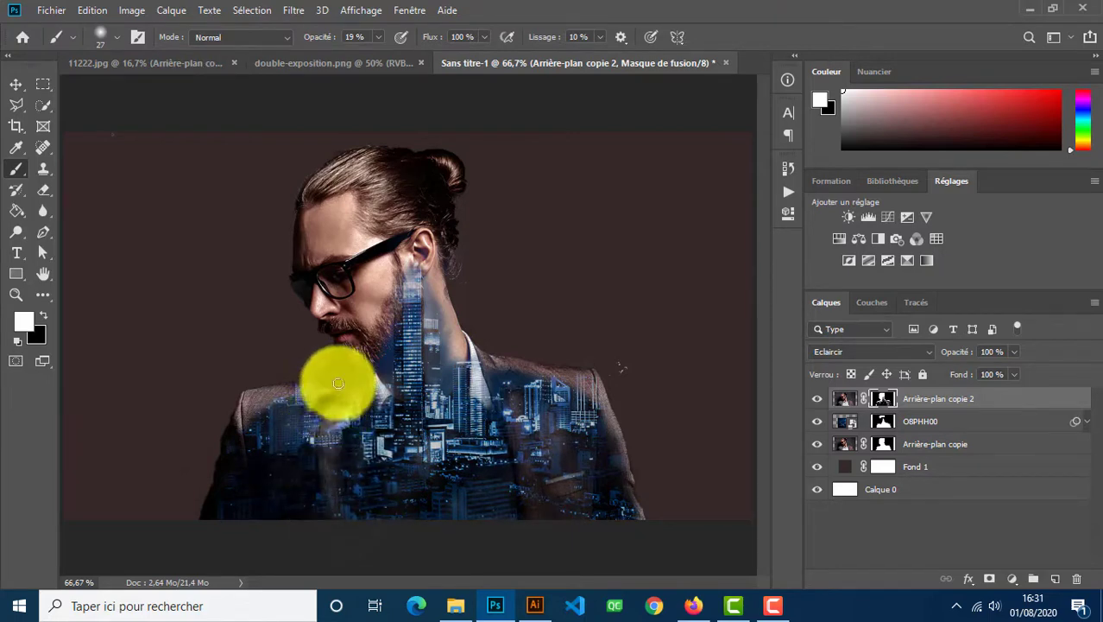
pyautogui.moveTo(350, 406); pyautogui.dragTo(386, 505)
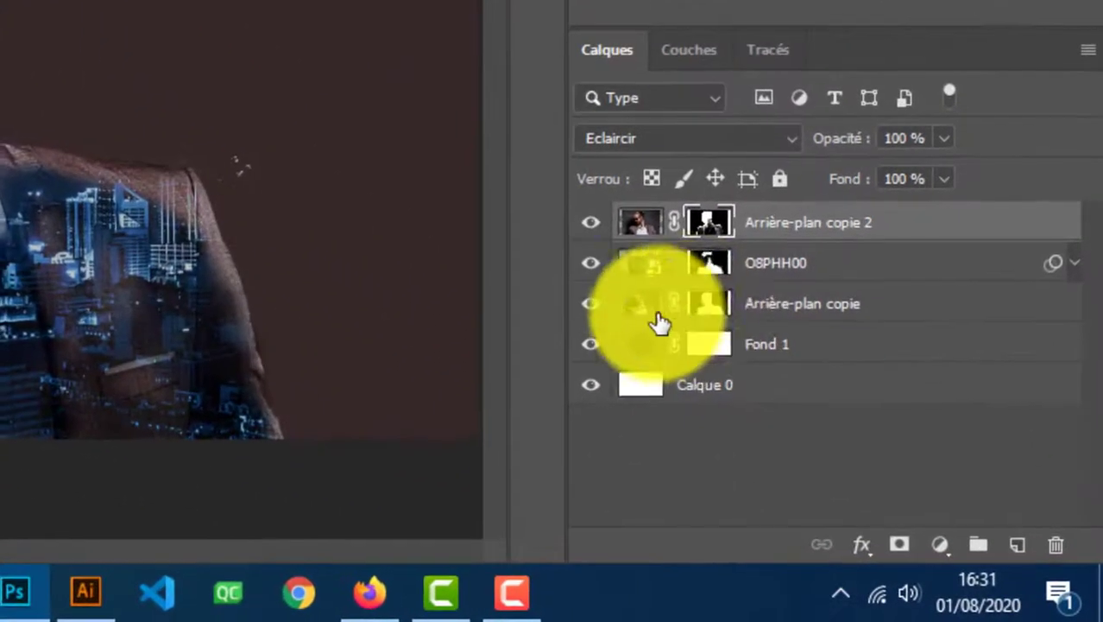
# Target the O8PHH00 layer mask and set the brush opacity to 30 %
pyautogui.click(709, 259)
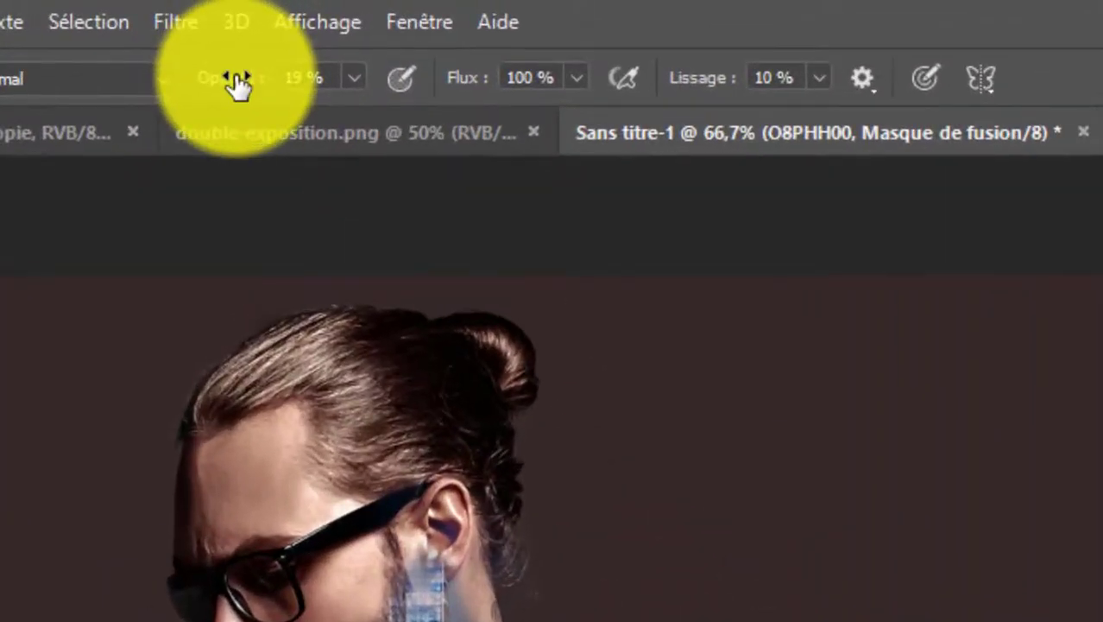
pyautogui.moveTo(324, 38); pyautogui.dragTo(331, 38)
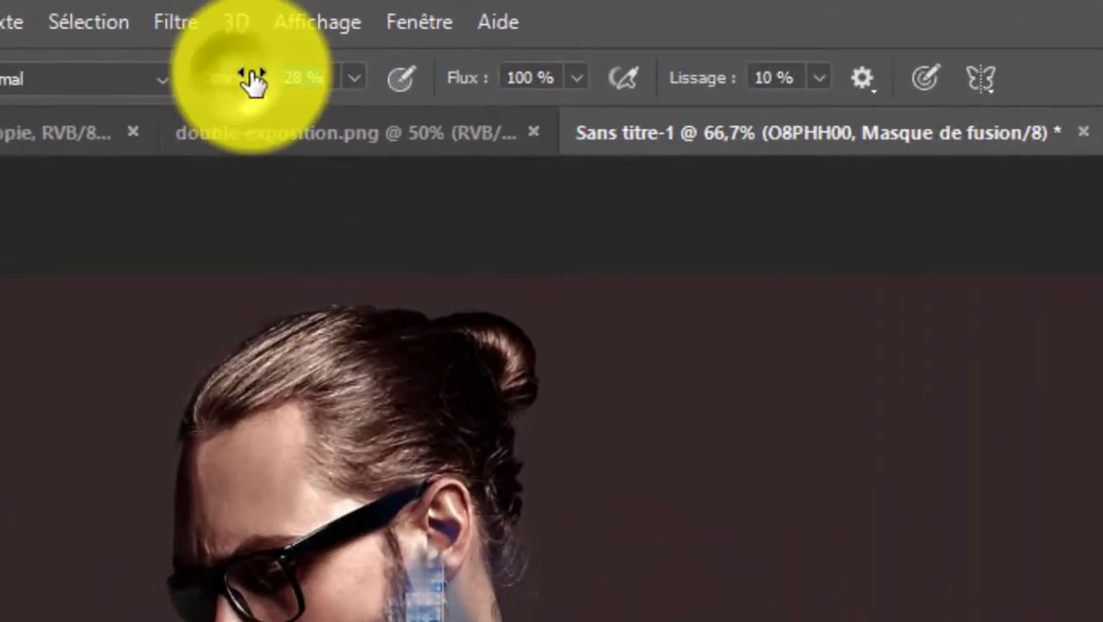
pyautogui.moveTo(253, 82); pyautogui.dragTo(256, 77)
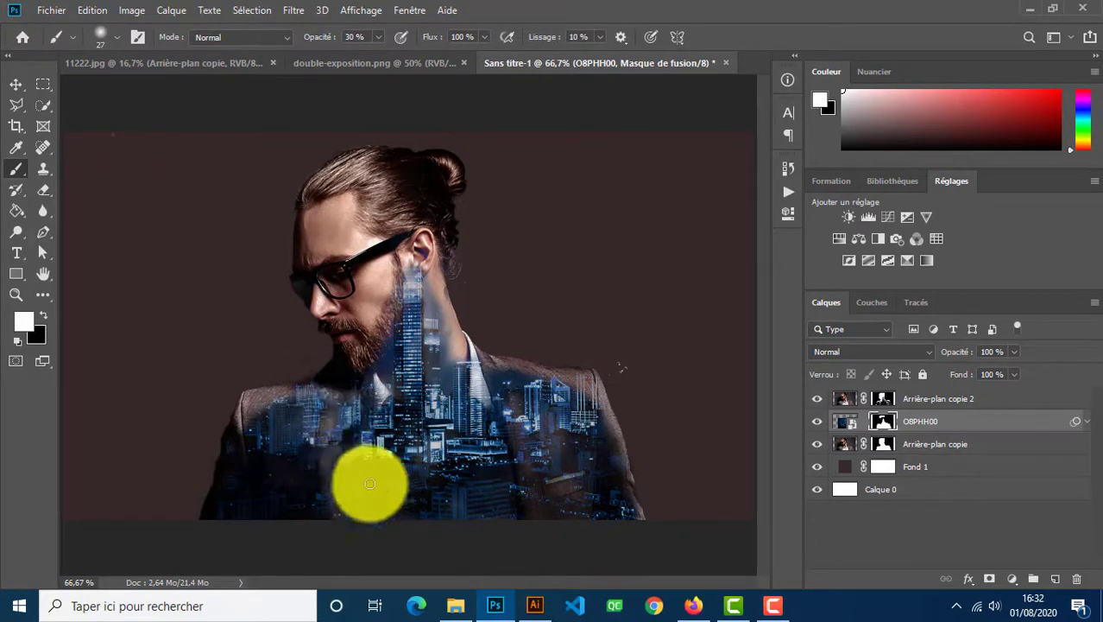
# Paint white over the jacket on the O8PHH00 mask, raising the brush opacity to 55 % for the second pass
pyautogui.moveTo(370, 483)
pyautogui.mouseDown()
pyautogui.moveTo(668, 472)
pyautogui.moveTo(522, 421)
pyautogui.moveTo(540, 490)
pyautogui.moveTo(577, 456)
pyautogui.moveTo(568, 494)
pyautogui.moveTo(572, 460)
pyautogui.mouseUp()
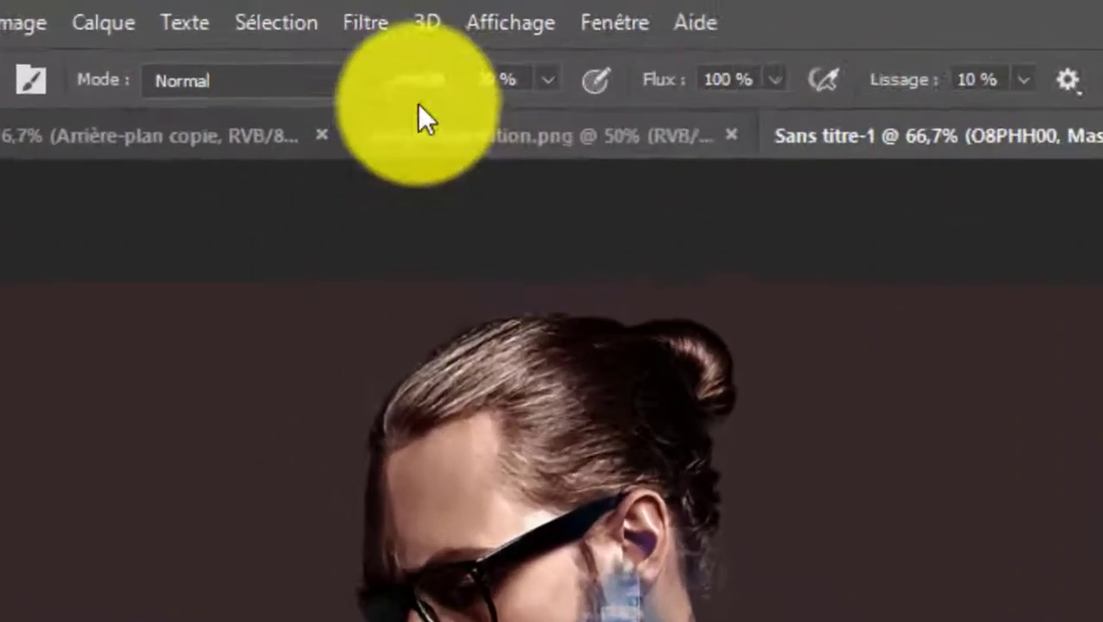
pyautogui.moveTo(415, 88); pyautogui.dragTo(465, 84)
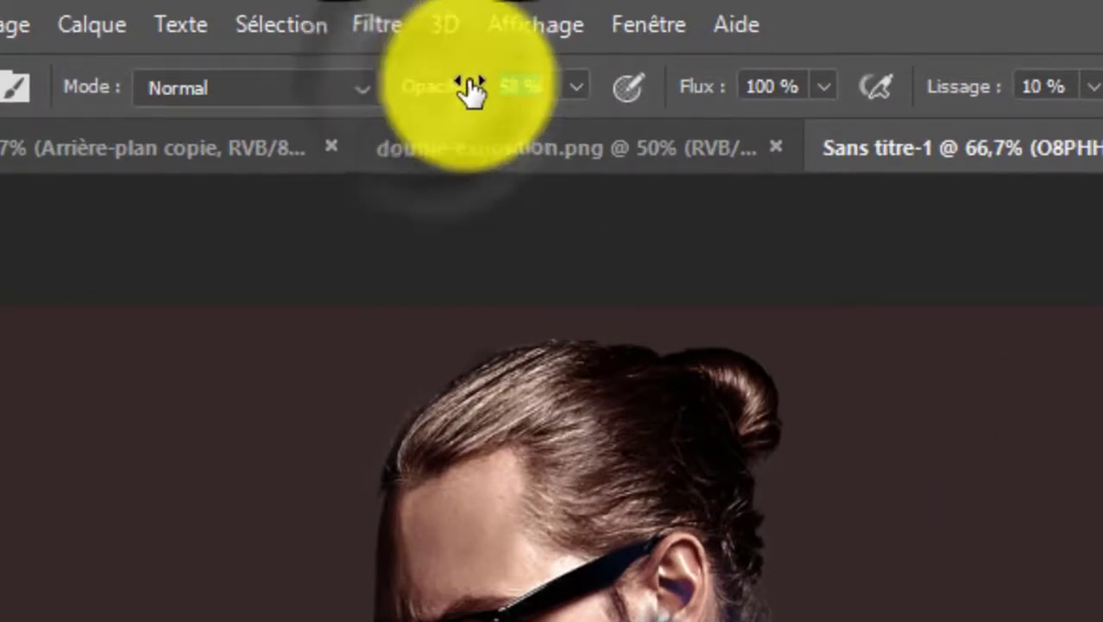
pyautogui.moveTo(523, 505); pyautogui.dragTo(534, 483)
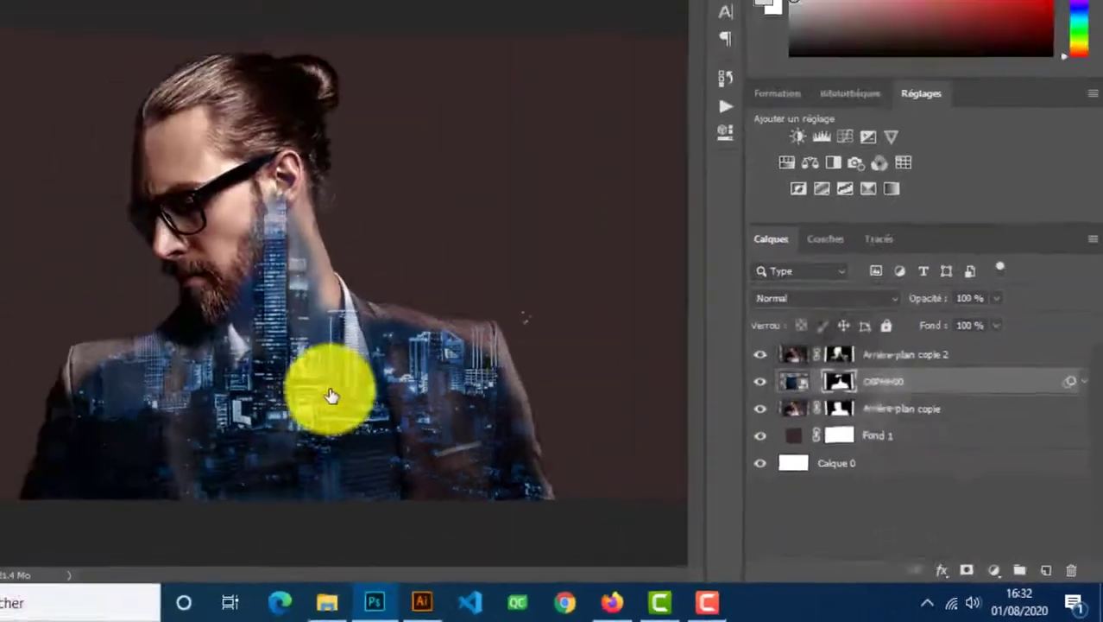
pyautogui.hotkey('alt', 'ctrl', 'r')
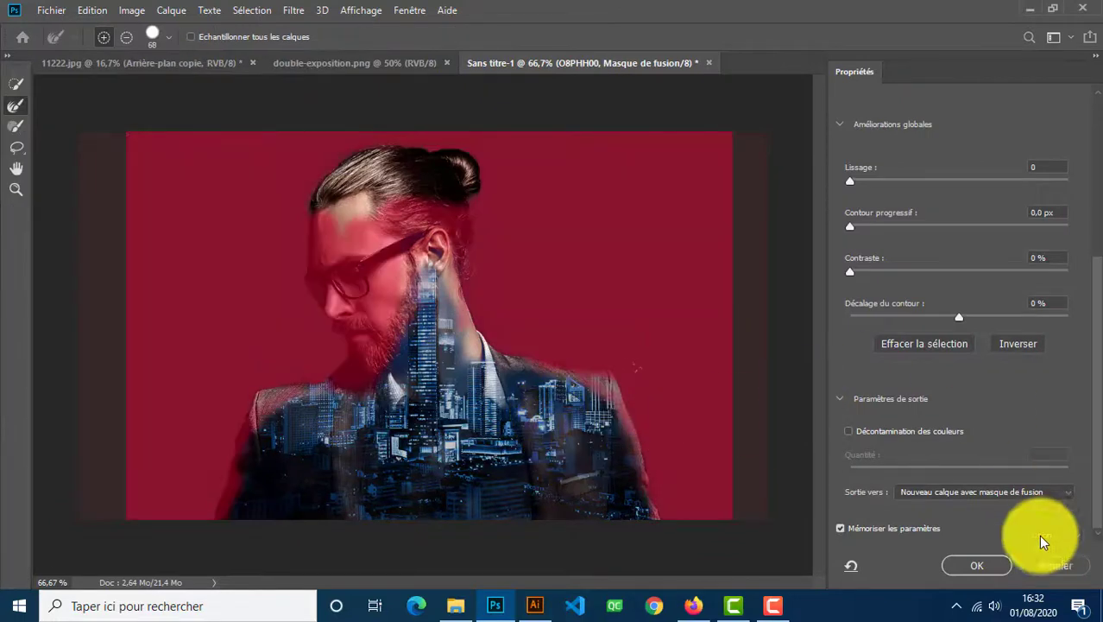
pyautogui.click(1052, 565)
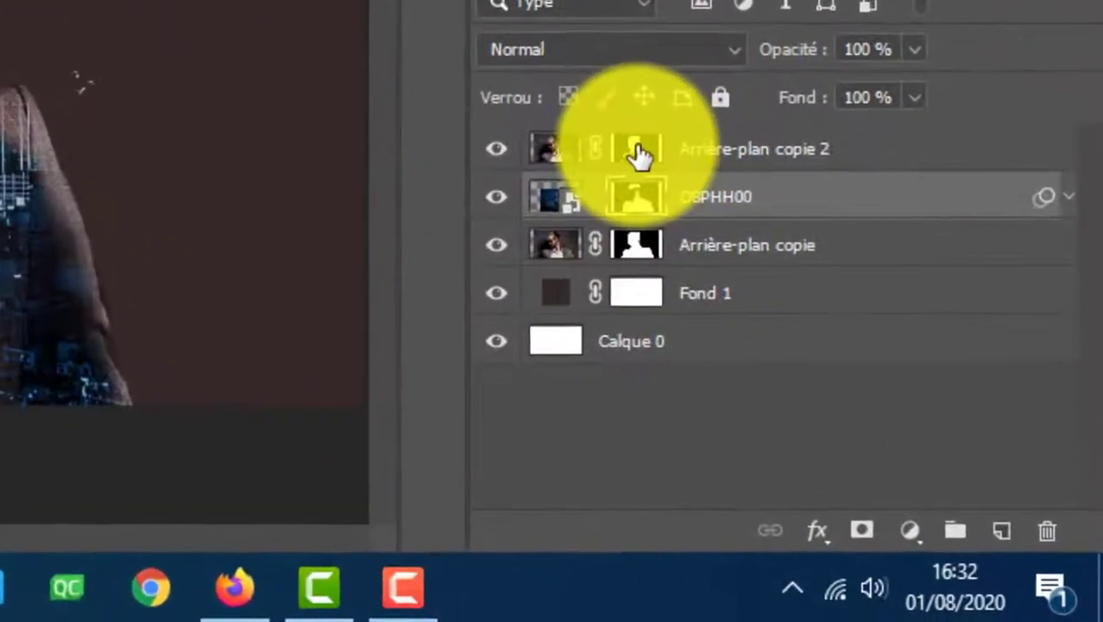
# On the Arrière-plan copie 2 mask, paint black over the lower jacket and white across the chest at 35 % brush opacity
pyautogui.click(882, 398)
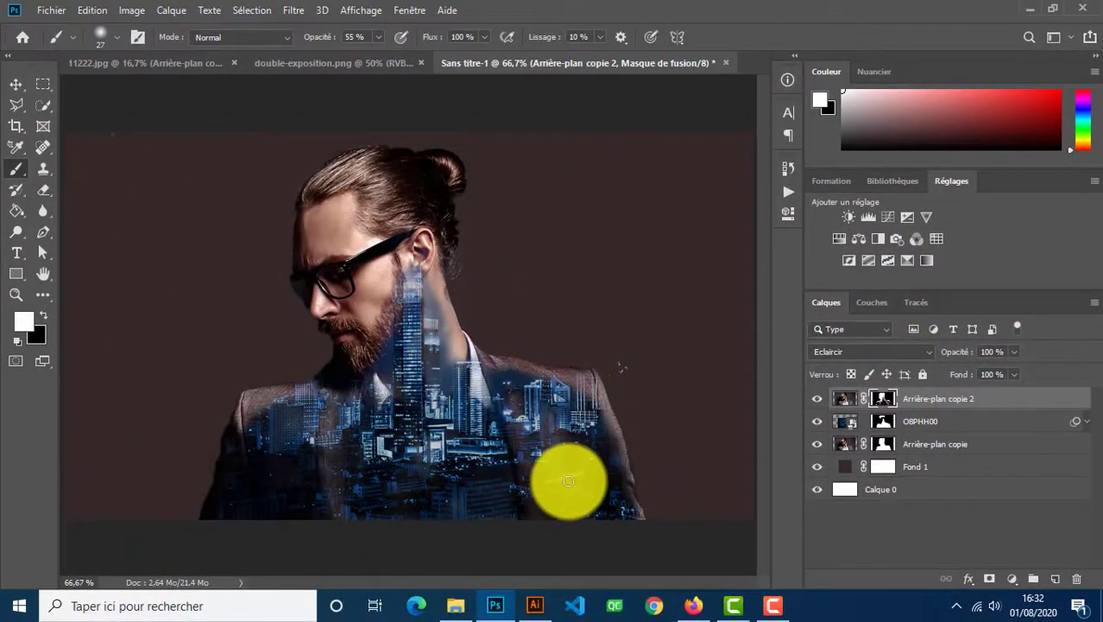
pyautogui.press('x')
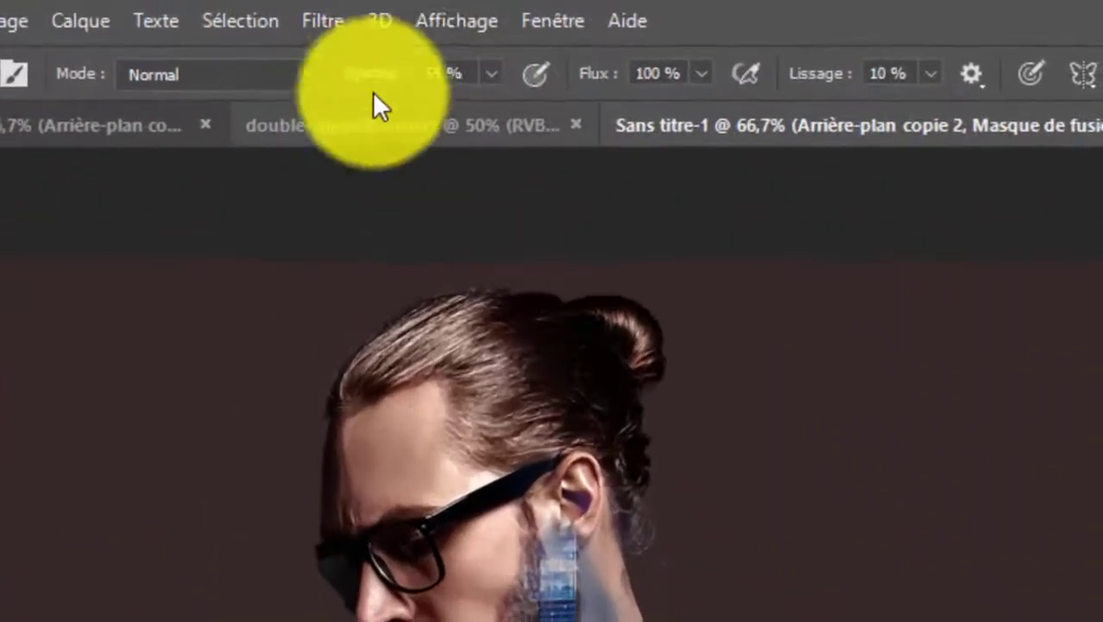
pyautogui.moveTo(393, 76); pyautogui.dragTo(361, 75)
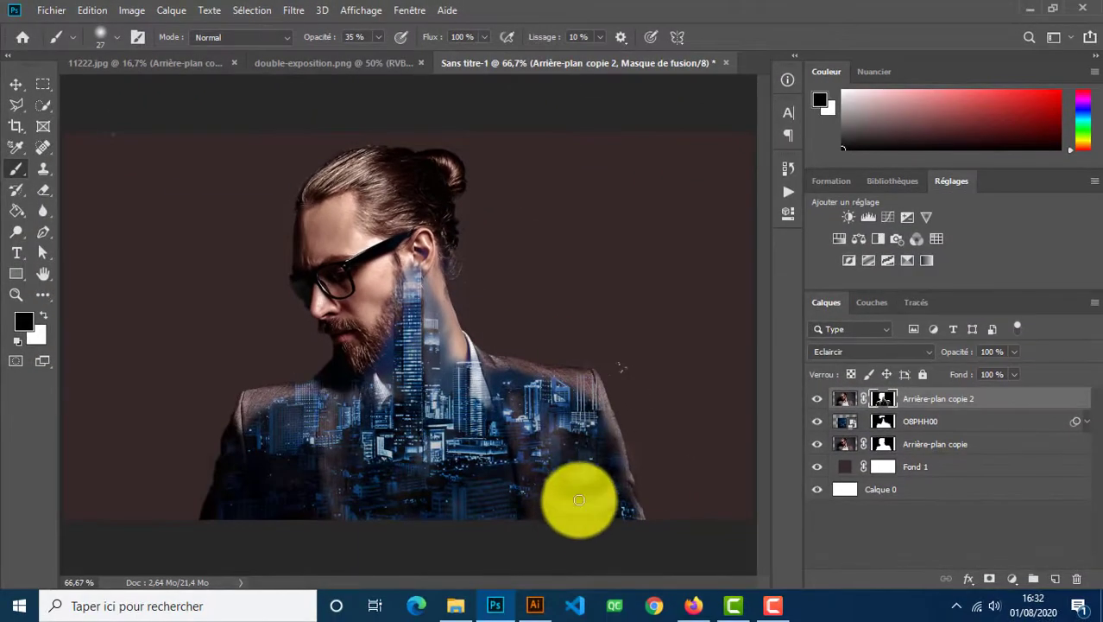
pyautogui.moveTo(580, 500)
pyautogui.mouseDown()
pyautogui.moveTo(546, 403)
pyautogui.moveTo(574, 479)
pyautogui.moveTo(550, 417)
pyautogui.moveTo(543, 440)
pyautogui.moveTo(537, 424)
pyautogui.moveTo(569, 472)
pyautogui.moveTo(580, 412)
pyautogui.moveTo(589, 485)
pyautogui.moveTo(563, 411)
pyautogui.moveTo(575, 476)
pyautogui.moveTo(556, 389)
pyautogui.moveTo(523, 370)
pyautogui.moveTo(591, 458)
pyautogui.moveTo(584, 432)
pyautogui.moveTo(595, 474)
pyautogui.moveTo(568, 463)
pyautogui.moveTo(600, 513)
pyautogui.mouseUp()
pyautogui.press('x')
pyautogui.moveTo(507, 401)
pyautogui.mouseDown()
pyautogui.moveTo(489, 423)
pyautogui.moveTo(504, 364)
pyautogui.moveTo(519, 389)
pyautogui.moveTo(492, 368)
pyautogui.moveTo(509, 408)
pyautogui.moveTo(522, 367)
pyautogui.moveTo(613, 451)
pyautogui.moveTo(597, 531)
pyautogui.moveTo(513, 380)
pyautogui.moveTo(440, 382)
pyautogui.moveTo(348, 412)
pyautogui.mouseUp()
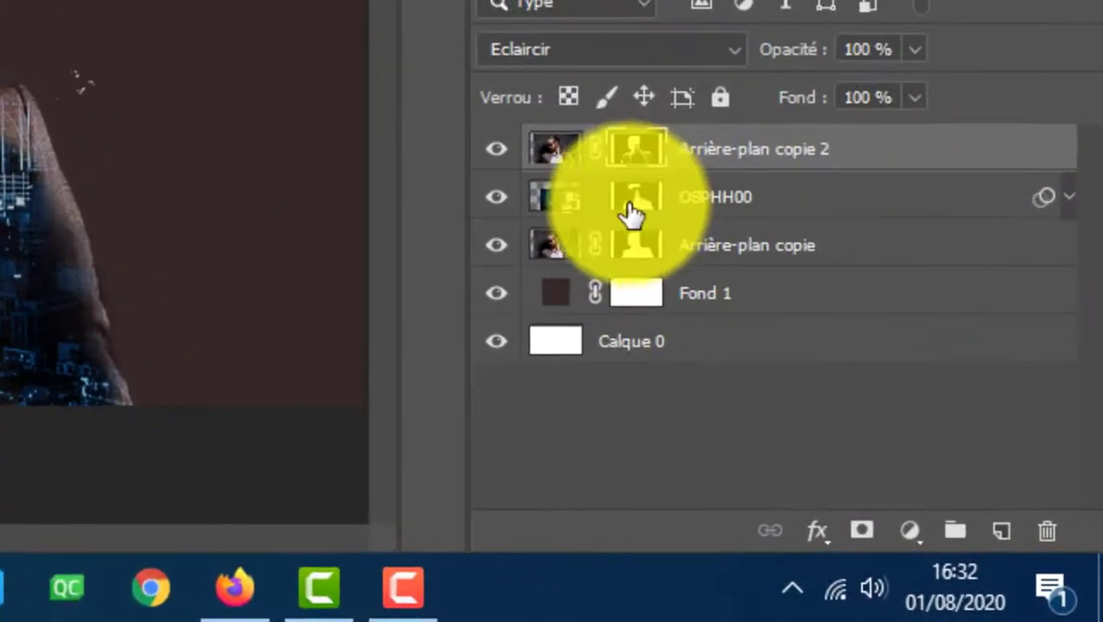
# Paint black at 35 % brush opacity on the Arrière-plan copie mask over the stray specks beside the man's shoulder
pyautogui.click(883, 423)
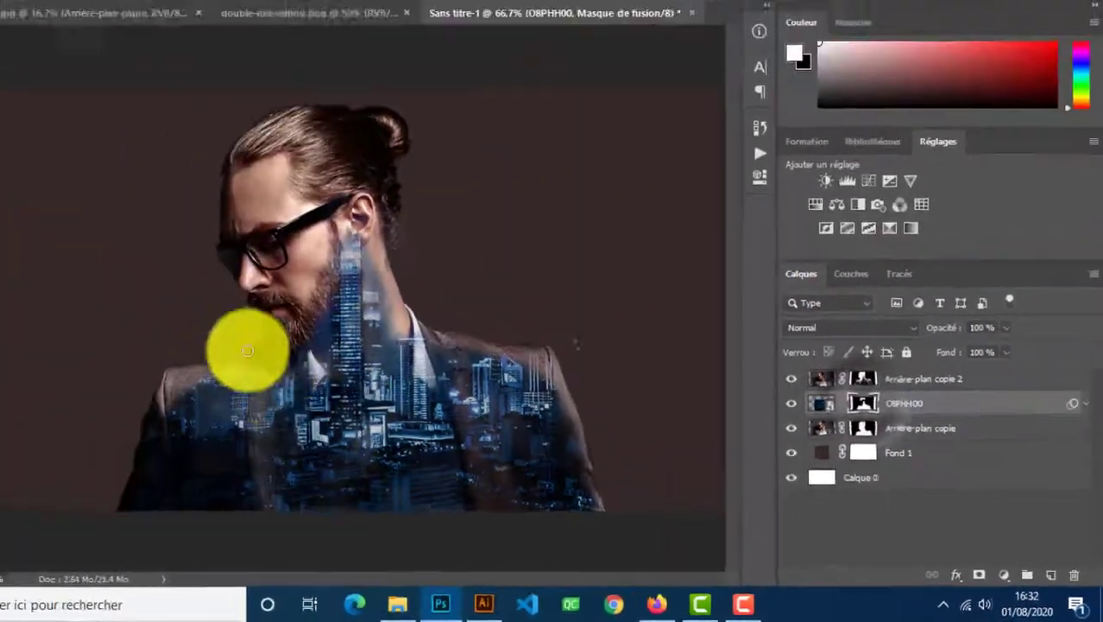
pyautogui.press('x')
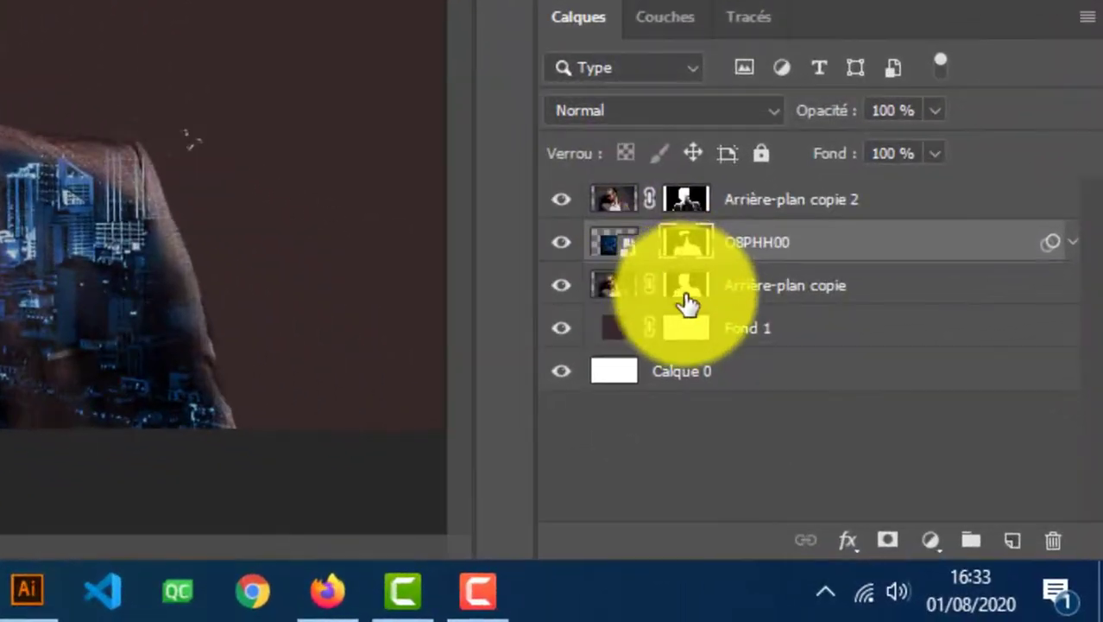
pyautogui.click(686, 298)
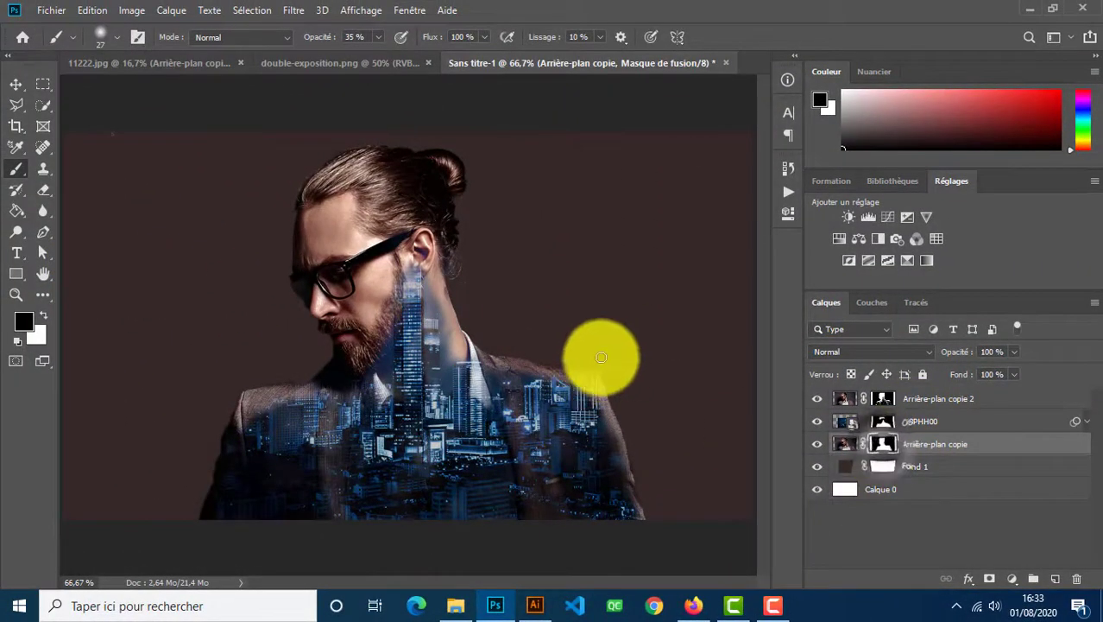
pyautogui.moveTo(620, 363)
pyautogui.mouseDown()
pyautogui.moveTo(622, 386)
pyautogui.moveTo(664, 369)
pyautogui.mouseUp()
# Toggle the visibility of Arrière-plan copie, Arrière-plan copie 2 and O8PHH00 in turn to compare their contributions, and view the whole composition
pyautogui.click(817, 444)
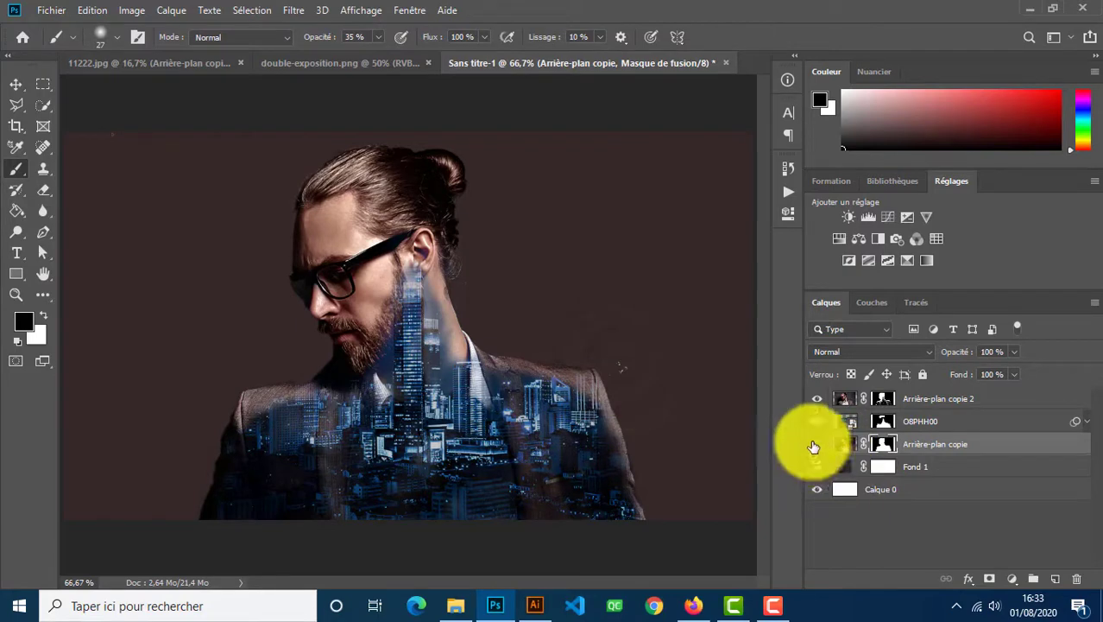
pyautogui.click(817, 445)
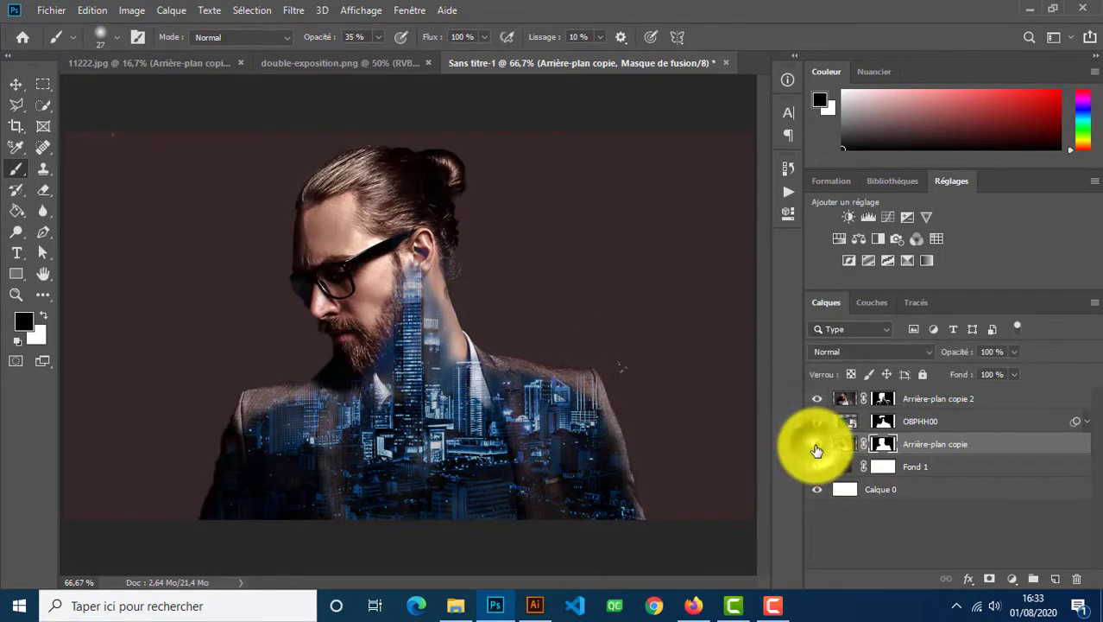
pyautogui.click(818, 400)
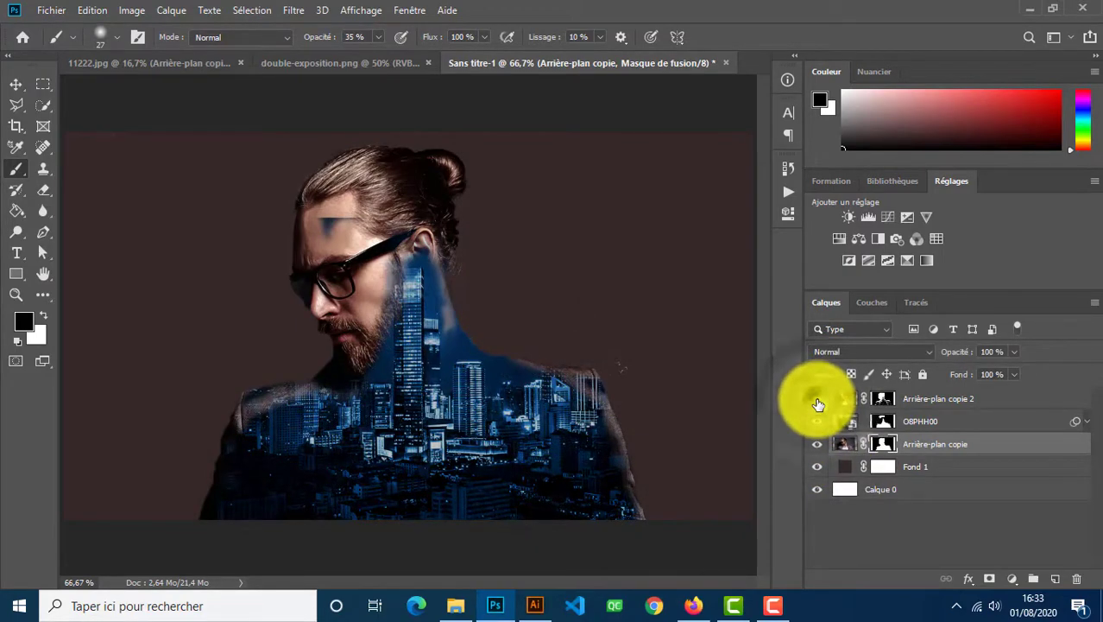
pyautogui.click(816, 397)
pyautogui.click(818, 421)
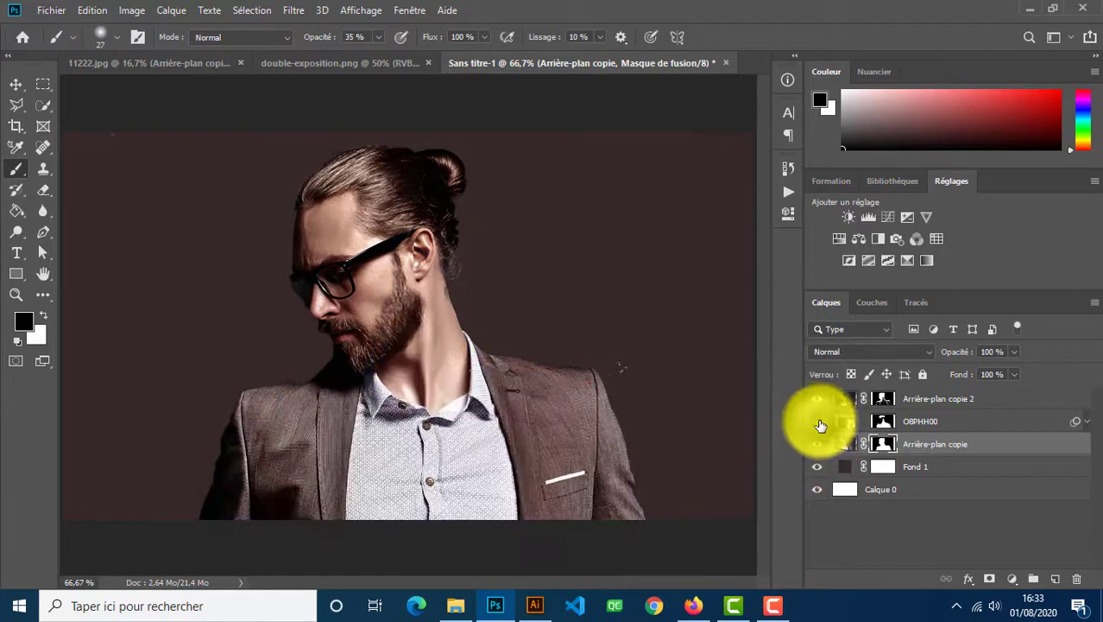
pyautogui.click(820, 423)
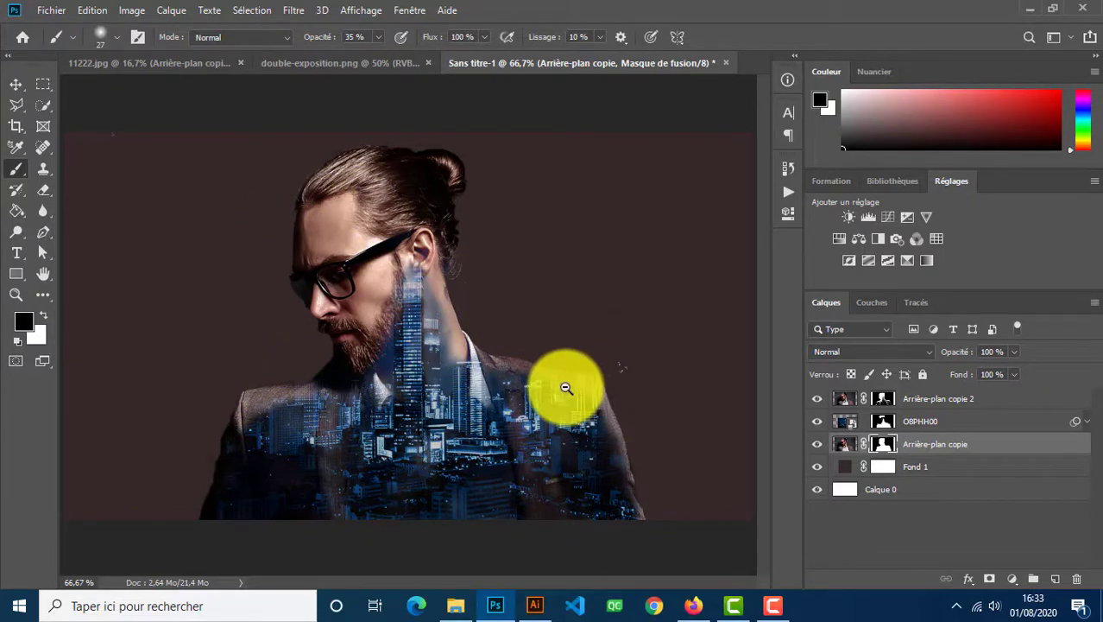
pyautogui.keyDown('ctrl'); pyautogui.keyDown('alt'); pyautogui.click(395, 337); pyautogui.keyUp('alt'); pyautogui.keyUp('ctrl')
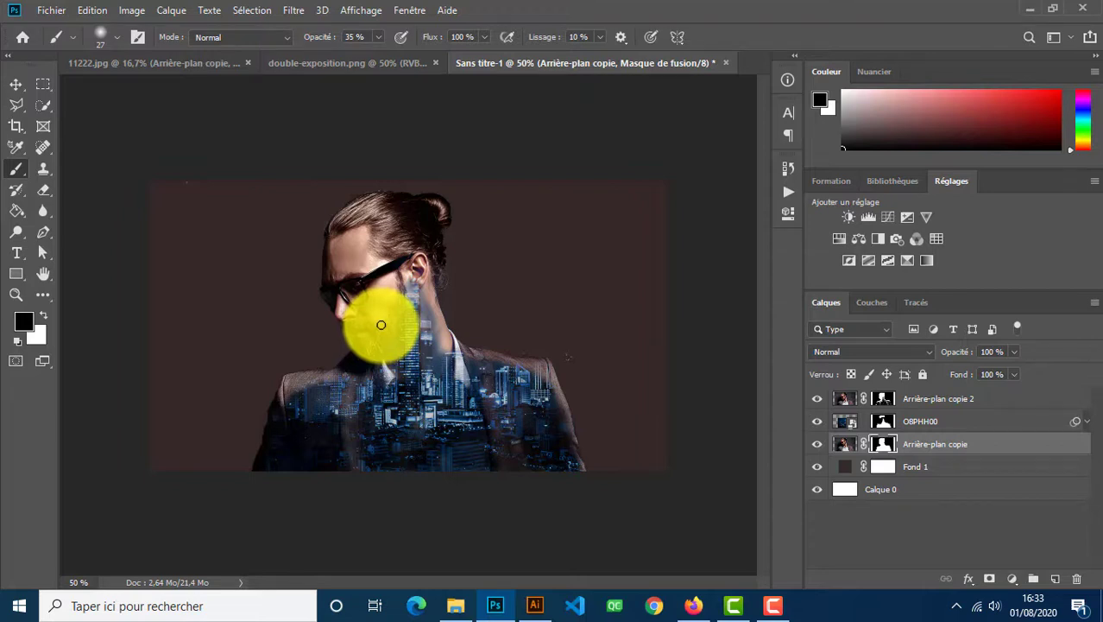
pyautogui.moveTo(382, 325)
pyautogui.mouseDown()
pyautogui.moveTo(394, 340)
pyautogui.moveTo(375, 370)
pyautogui.mouseUp()
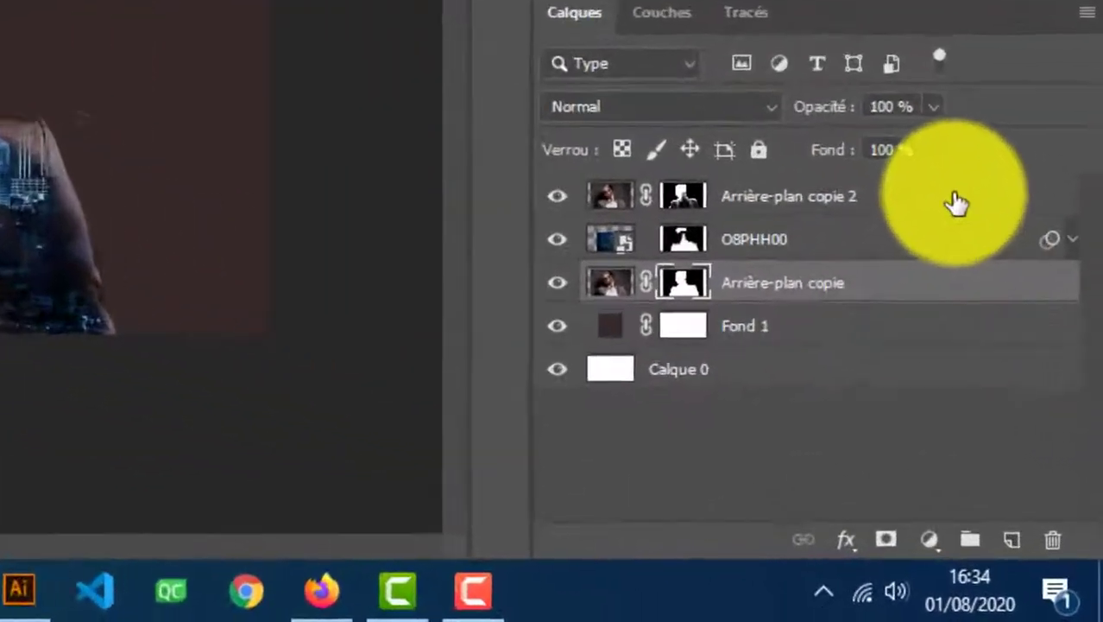
# Add a Luminosité/Contraste adjustment layer above Arrière-plan copie 2 with brightness -62 and contrast 39
pyautogui.click(1028, 399)
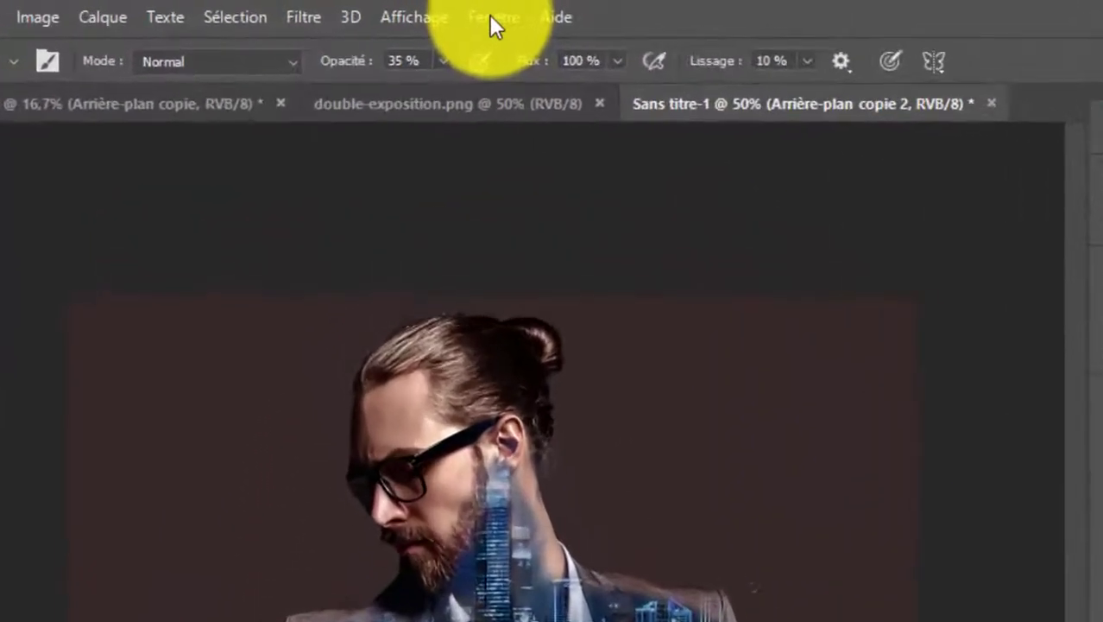
pyautogui.click(408, 9)
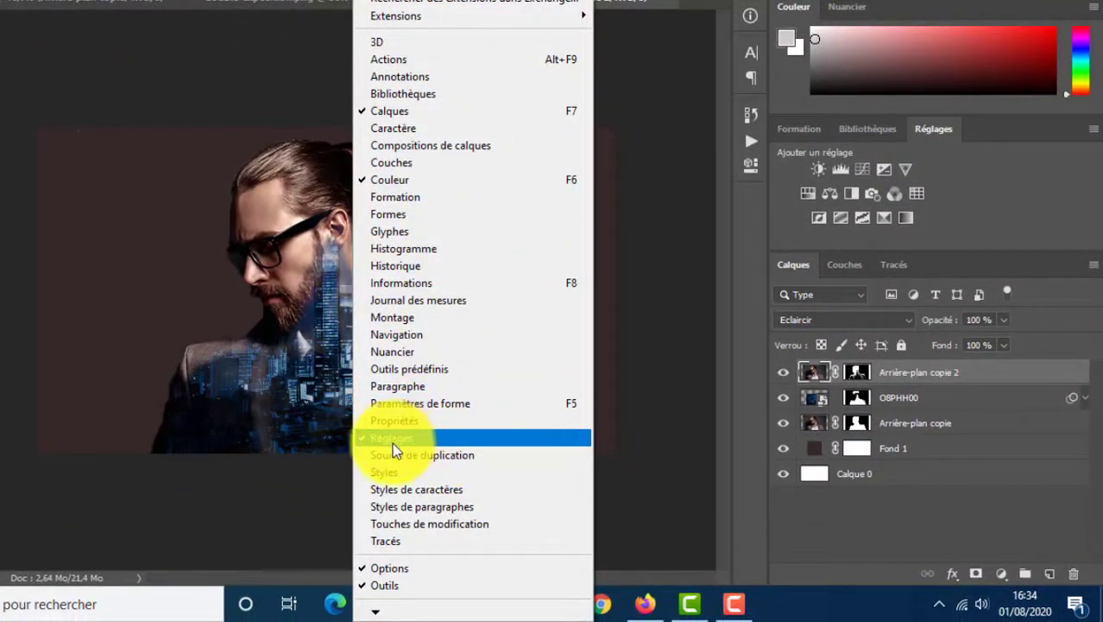
pyautogui.click(394, 440)
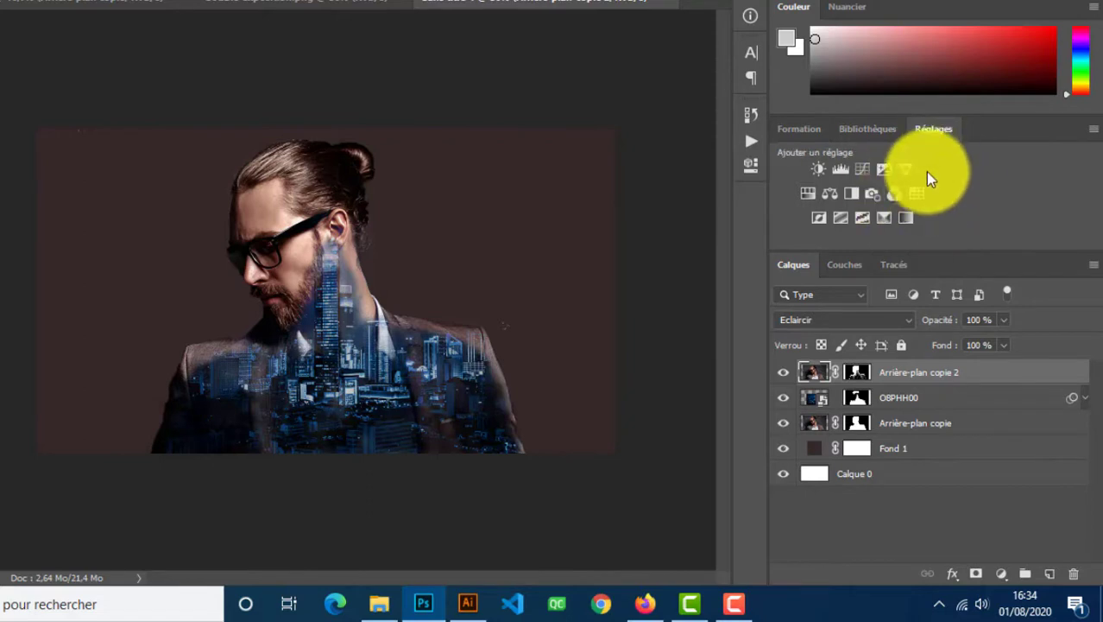
pyautogui.click(819, 170)
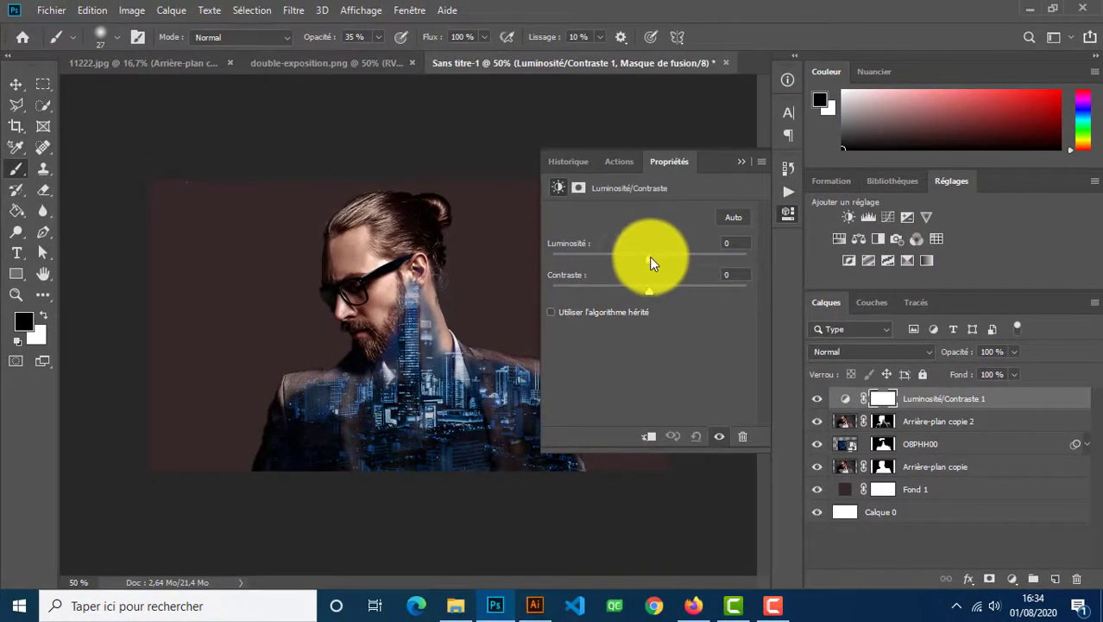
pyautogui.moveTo(651, 258); pyautogui.dragTo(689, 287)
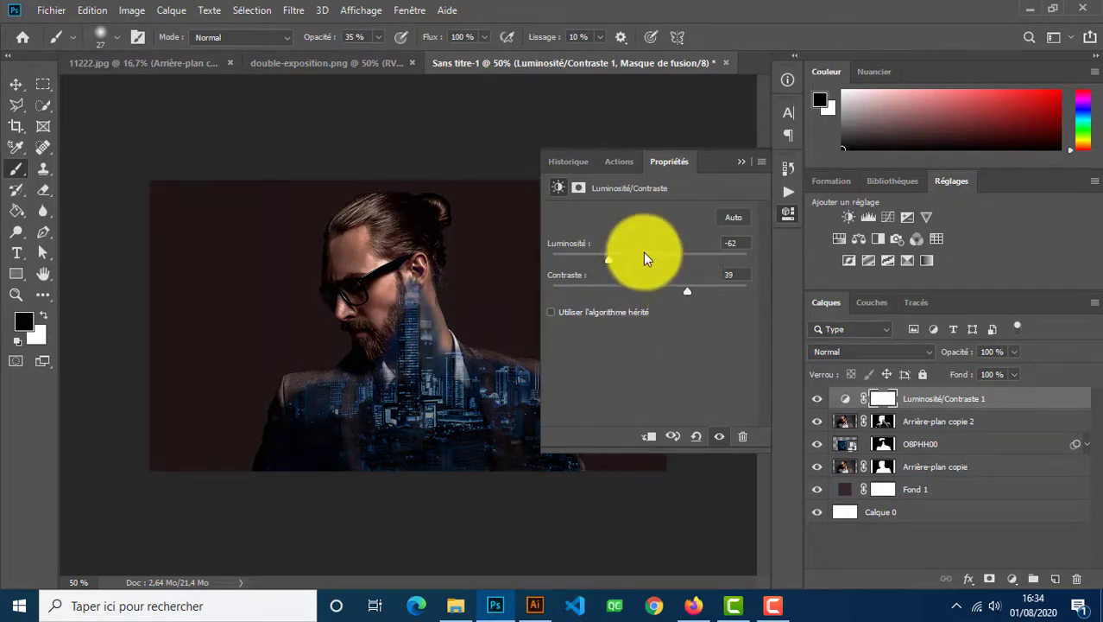
pyautogui.click(739, 162)
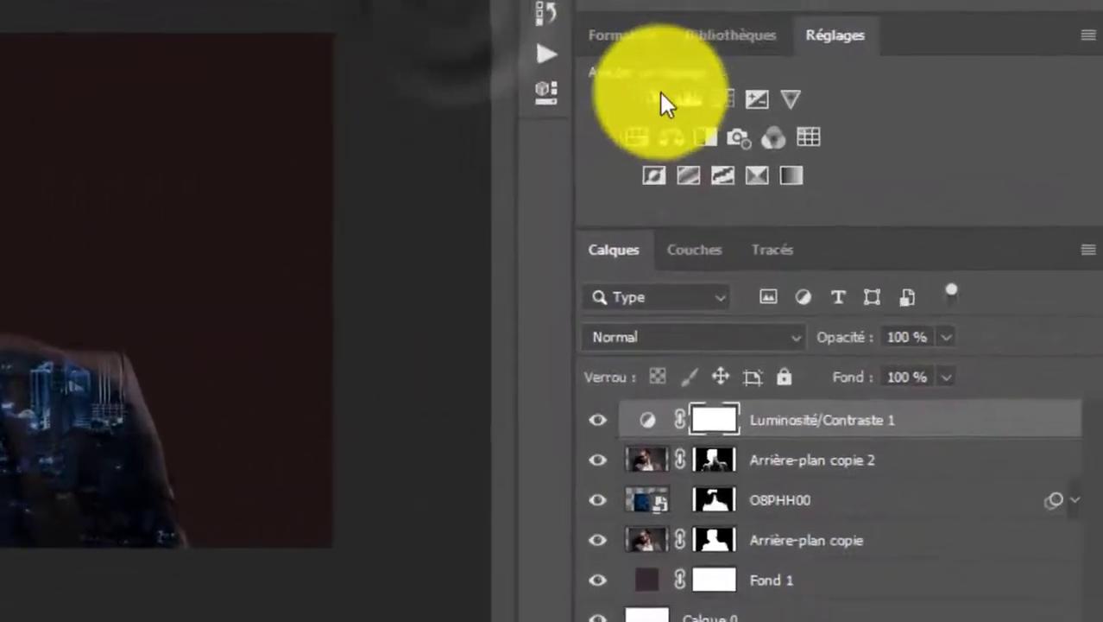
# Add a Niveaux adjustment layer with the black input point raised slightly and the white output level set to 227
pyautogui.click(845, 201)
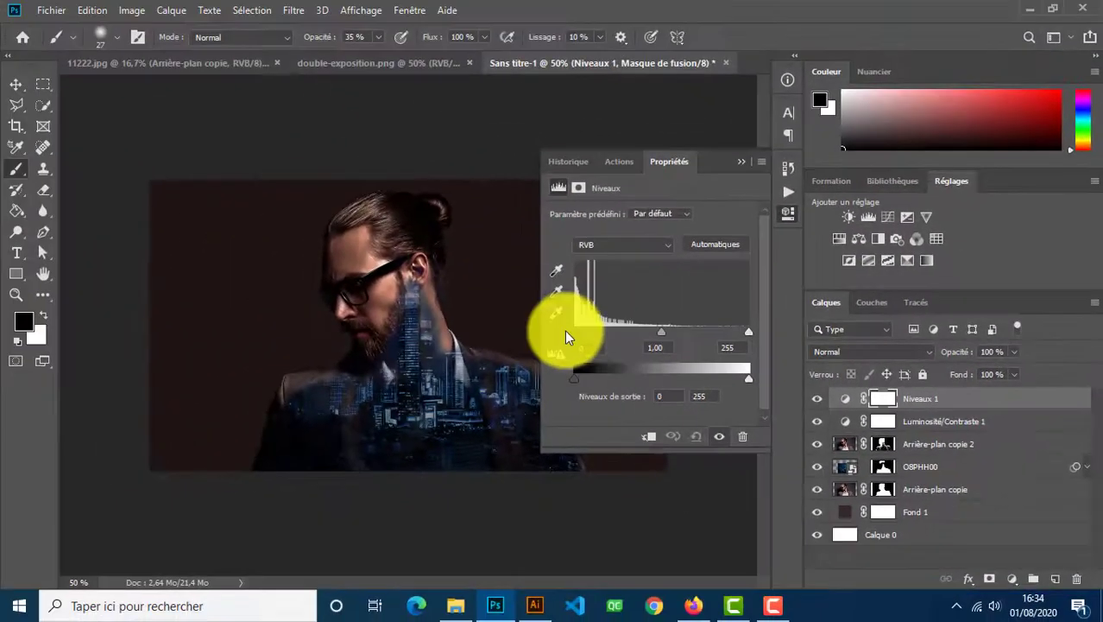
pyautogui.moveTo(395, 317); pyautogui.dragTo(407, 318)
pyautogui.moveTo(581, 332); pyautogui.dragTo(582, 334)
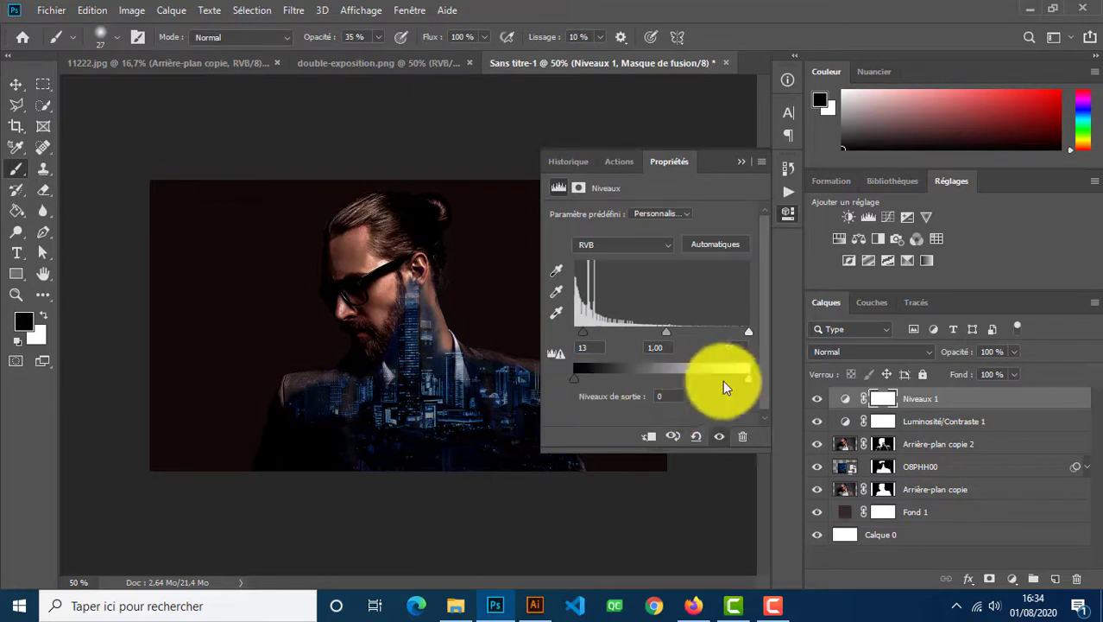
pyautogui.moveTo(748, 377); pyautogui.dragTo(730, 382)
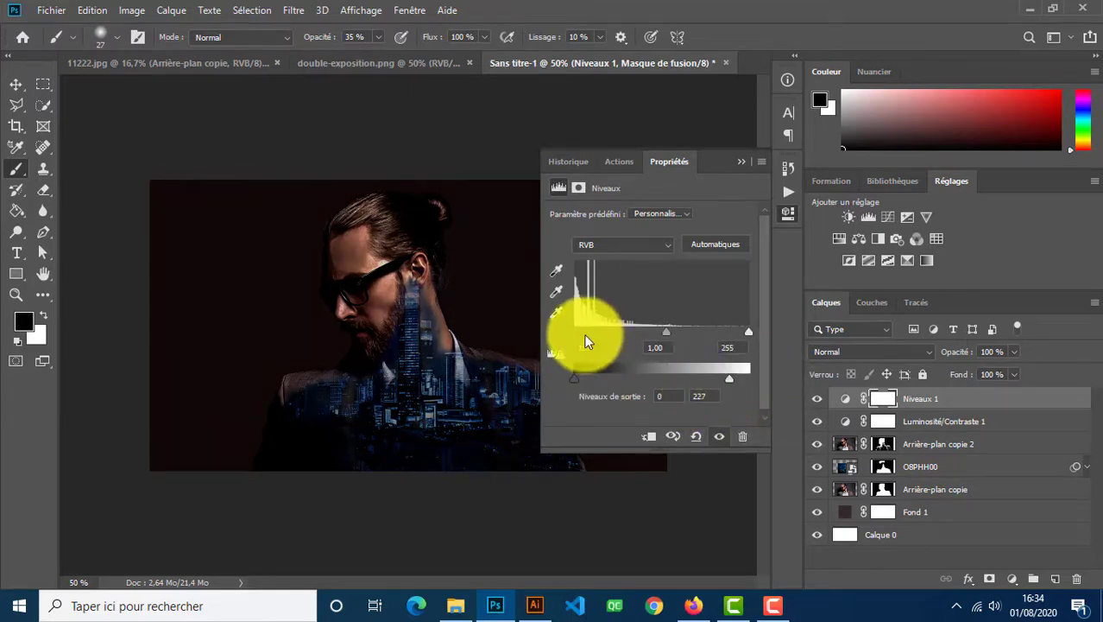
pyautogui.moveTo(583, 333); pyautogui.dragTo(580, 332)
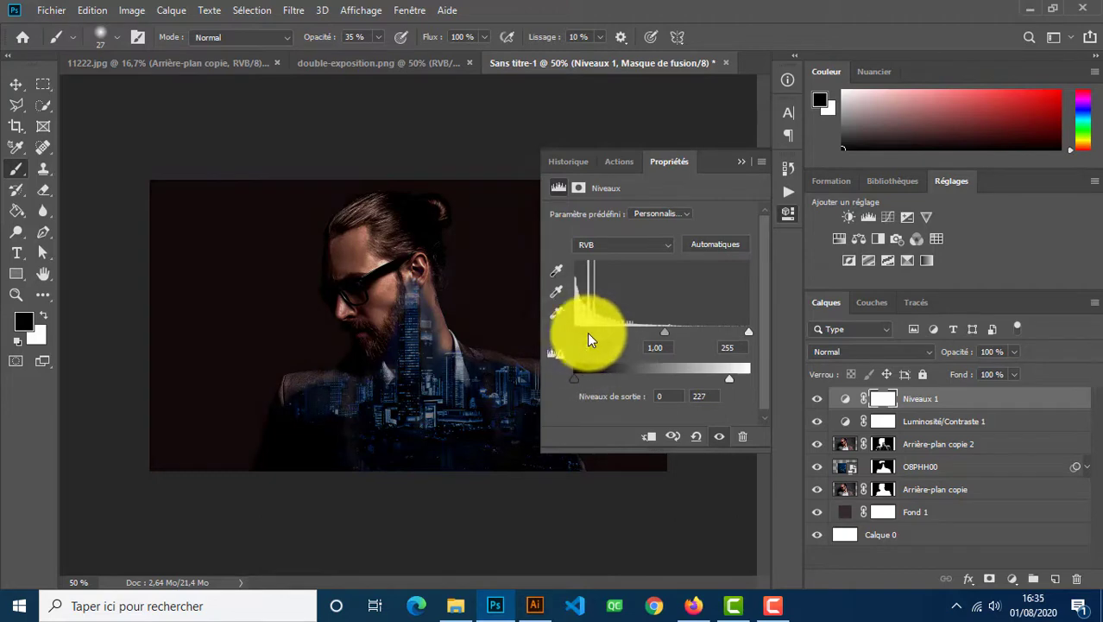
pyautogui.click(741, 158)
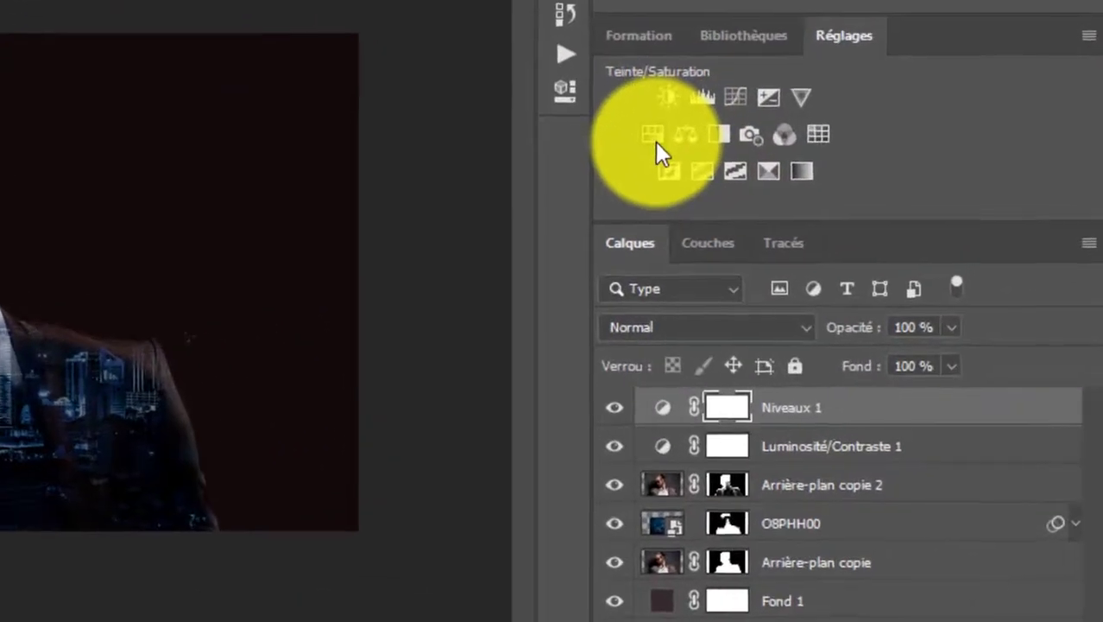
# Add a Teinte/Saturation adjustment layer with saturation +31 and lightness -17
pyautogui.click(778, 205)
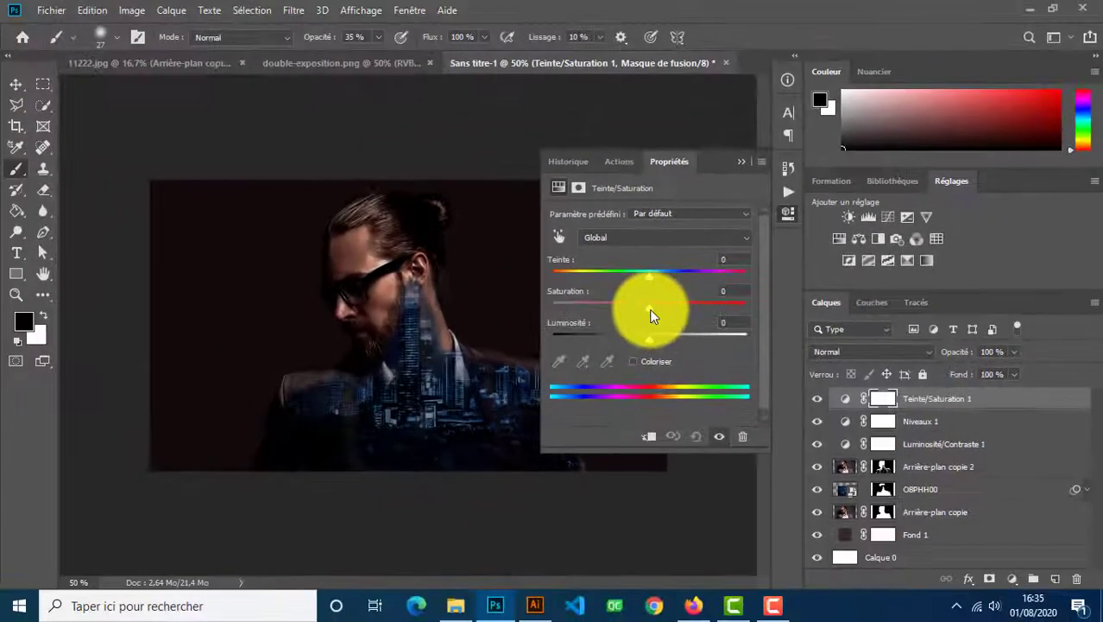
pyautogui.moveTo(338, 253); pyautogui.dragTo(358, 253)
pyautogui.moveTo(661, 309); pyautogui.dragTo(633, 339)
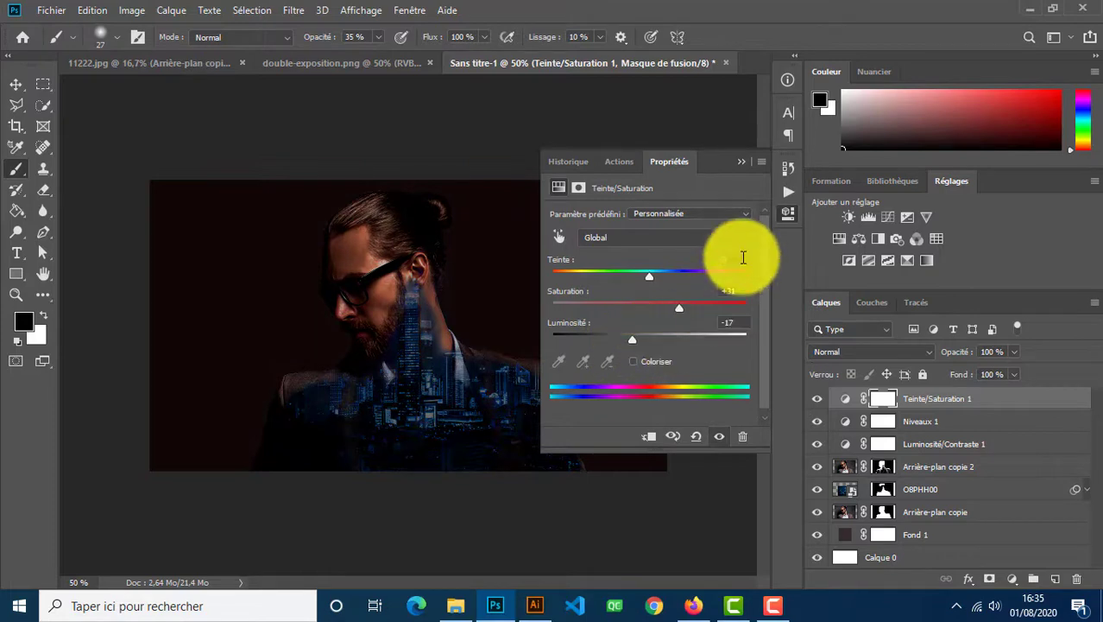
pyautogui.click(743, 159)
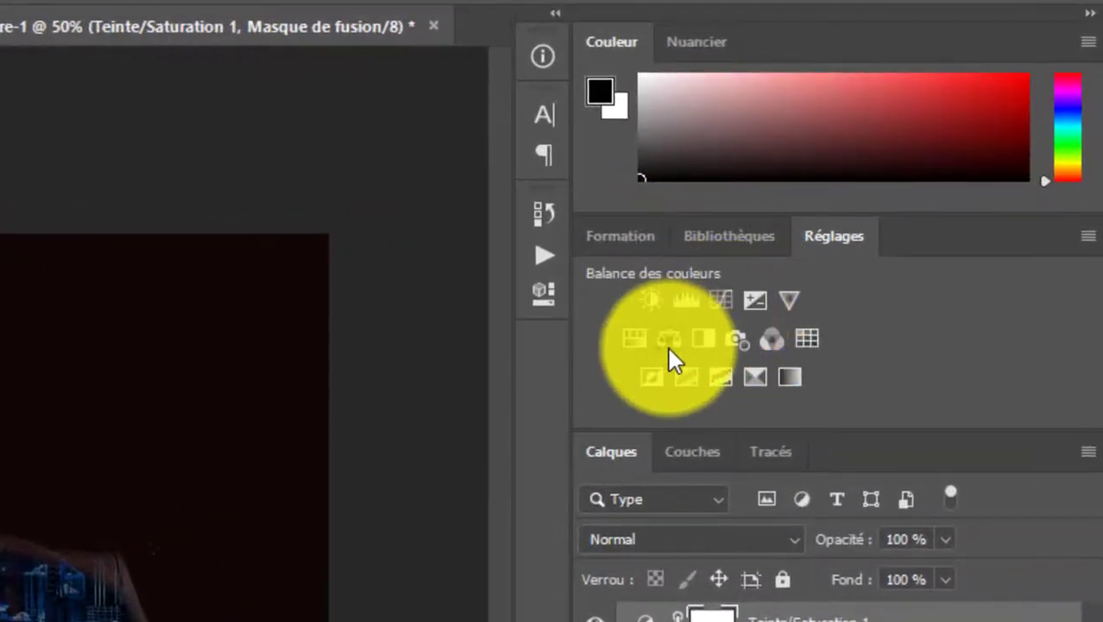
# Add a Balance des couleurs adjustment layer with midtones at +23 cyan–red, -4 magenta–green and -7 yellow–blue
pyautogui.click(670, 337)
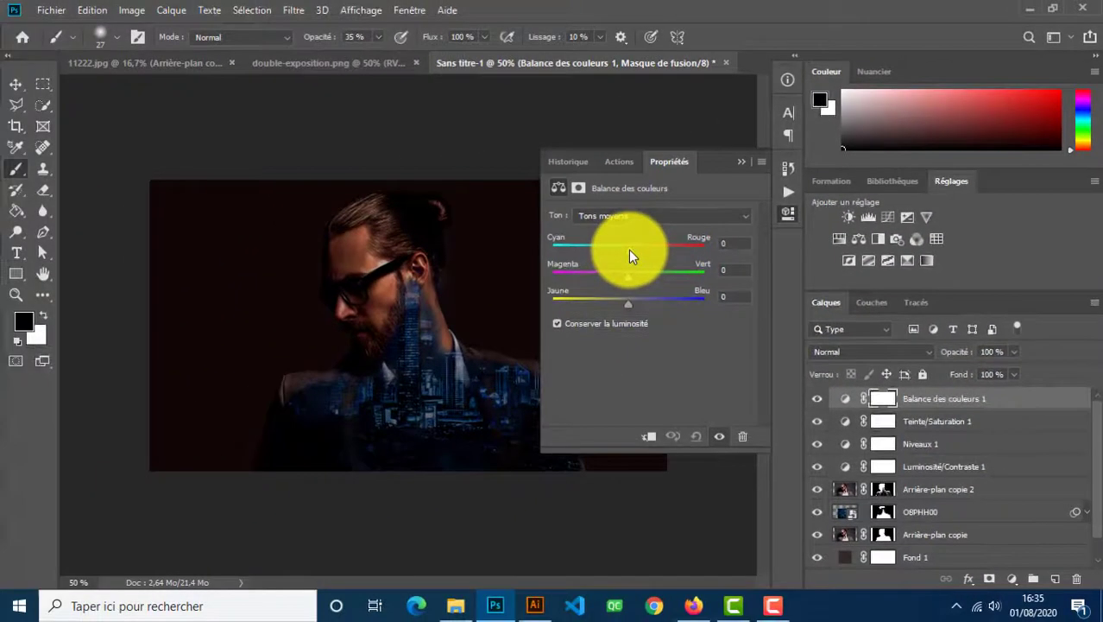
pyautogui.moveTo(312, 341); pyautogui.dragTo(323, 341)
pyautogui.moveTo(635, 250); pyautogui.dragTo(645, 249)
pyautogui.moveTo(629, 302); pyautogui.dragTo(625, 275)
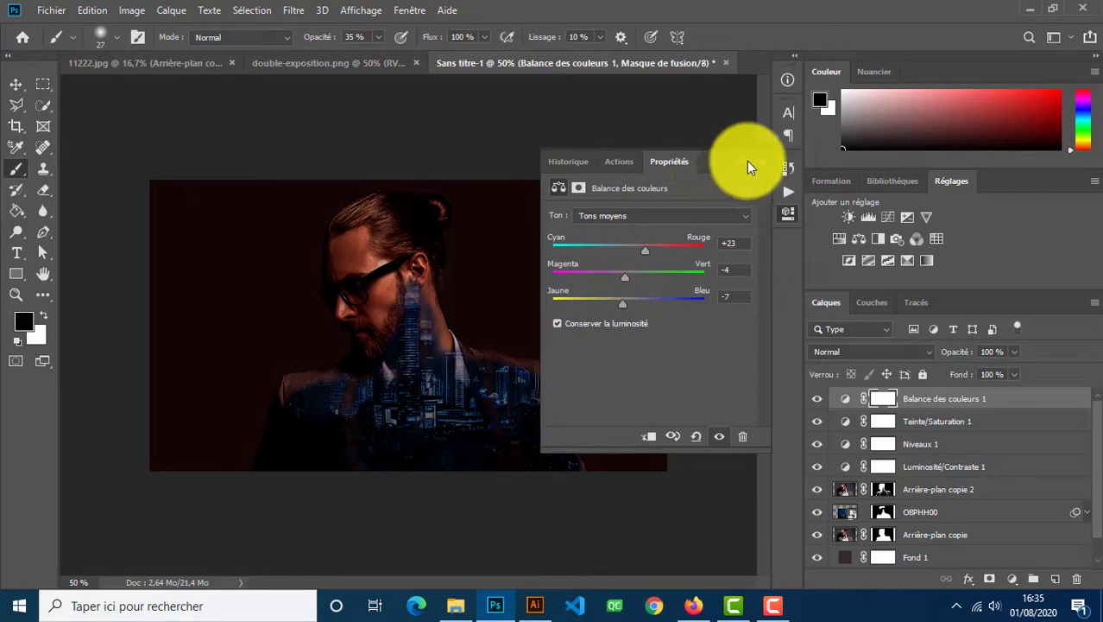
# Add a Courbes adjustment layer with an S-shaped RGB curve, raising the highlights and lowering the shadows slightly
pyautogui.click(783, 215)
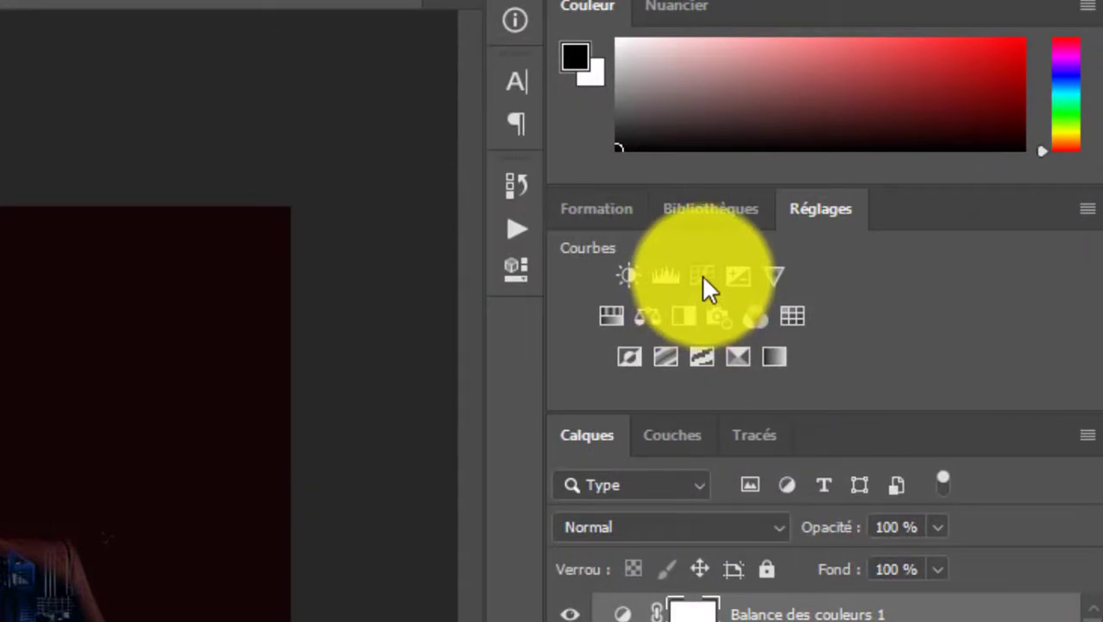
pyautogui.click(702, 276)
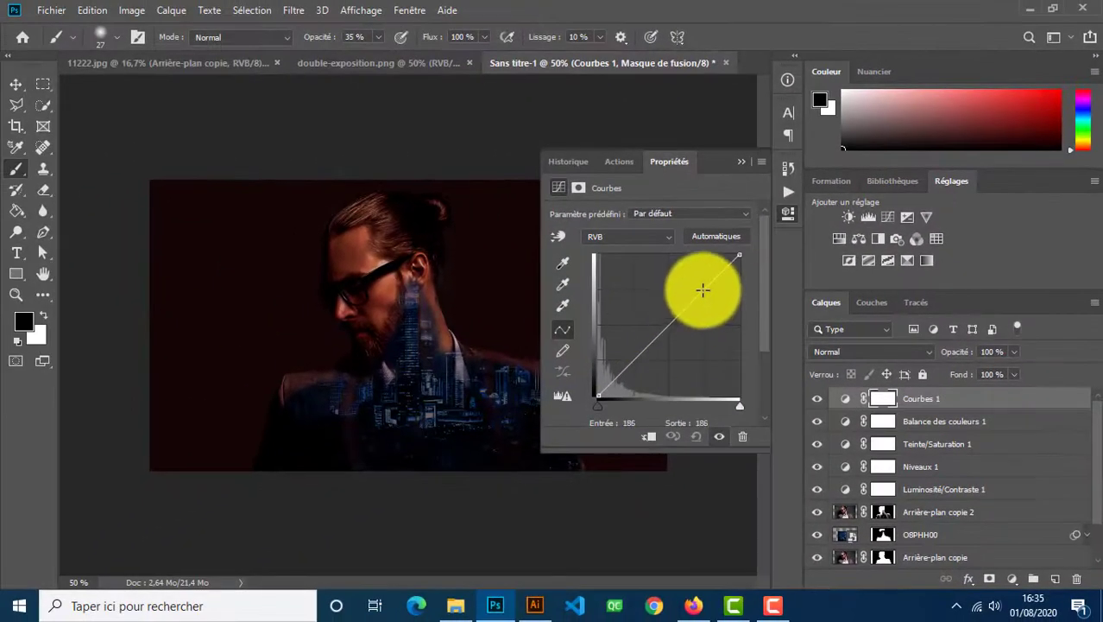
pyautogui.moveTo(626, 315); pyautogui.dragTo(616, 310)
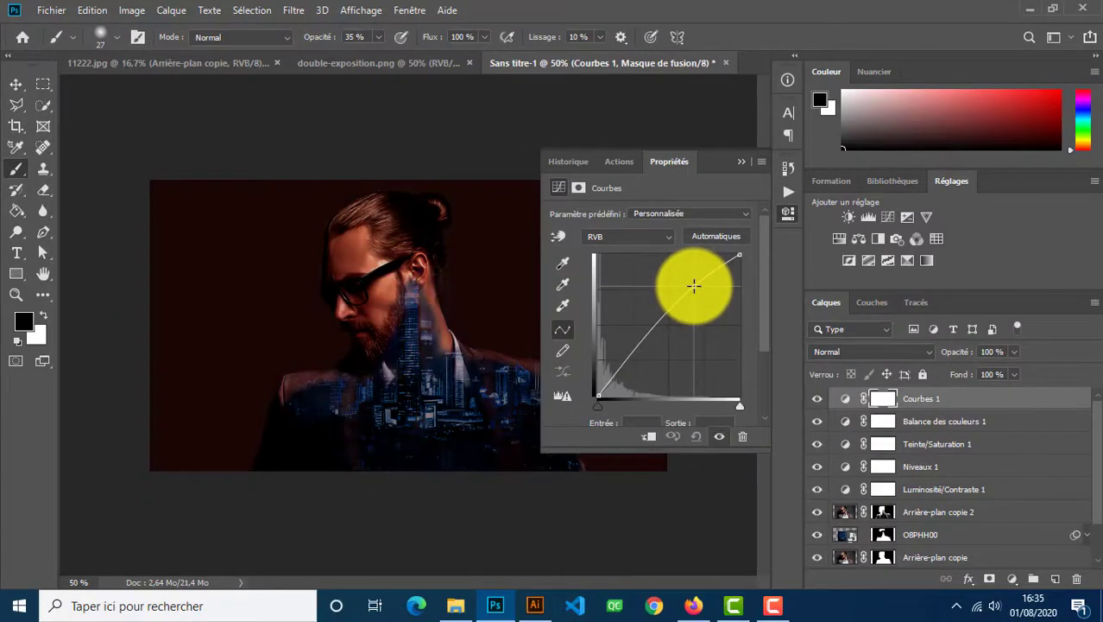
pyautogui.moveTo(694, 285); pyautogui.dragTo(692, 283)
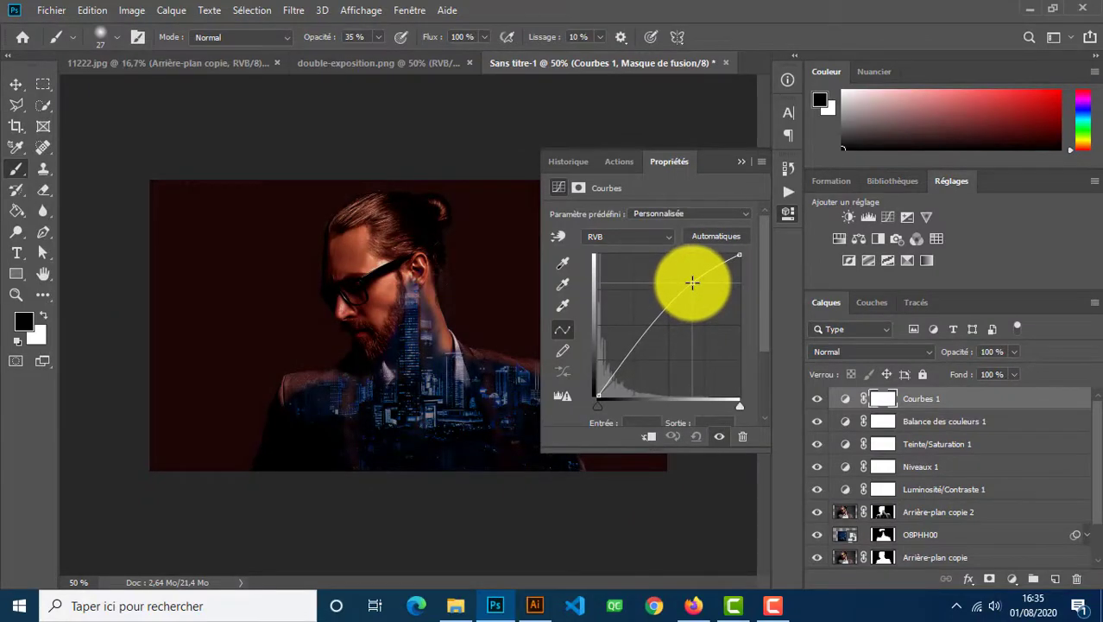
pyautogui.click(643, 387)
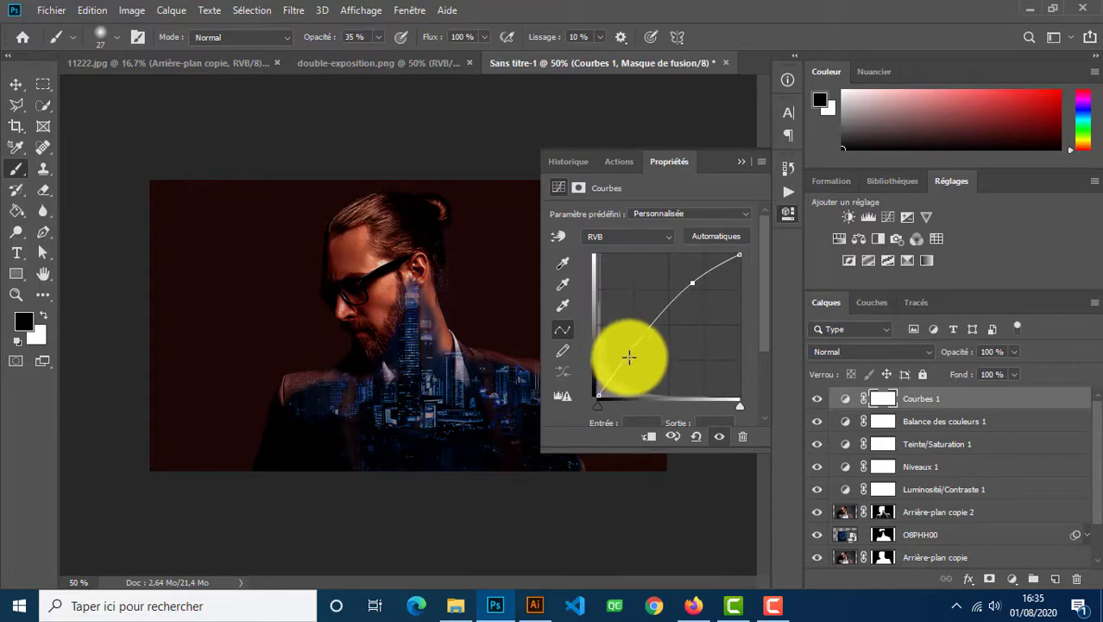
pyautogui.moveTo(628, 354); pyautogui.dragTo(633, 358)
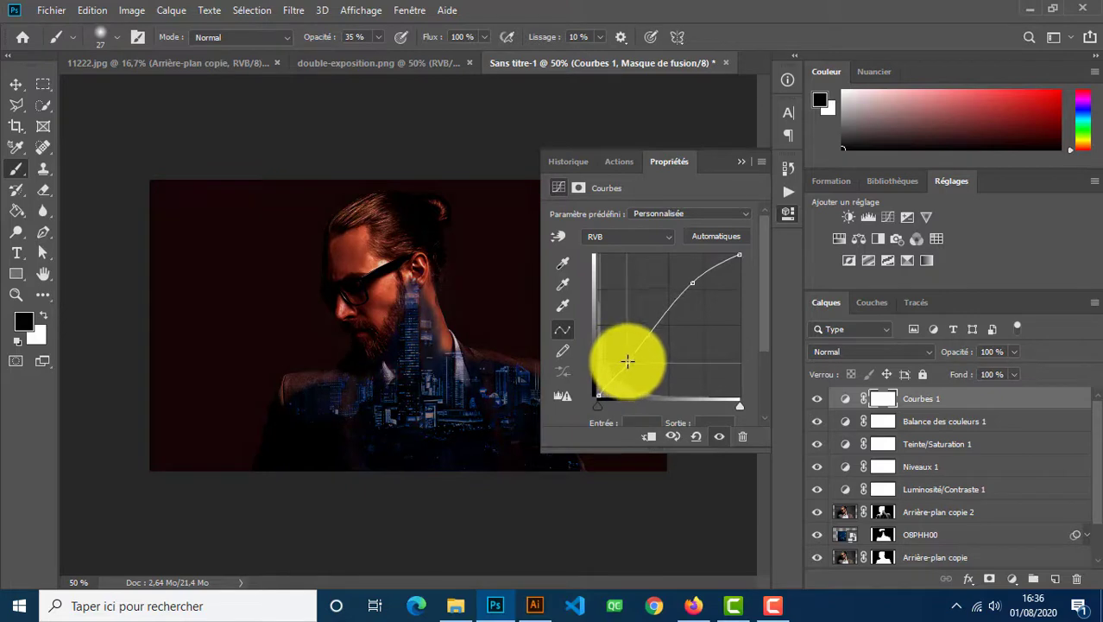
pyautogui.click(738, 165)
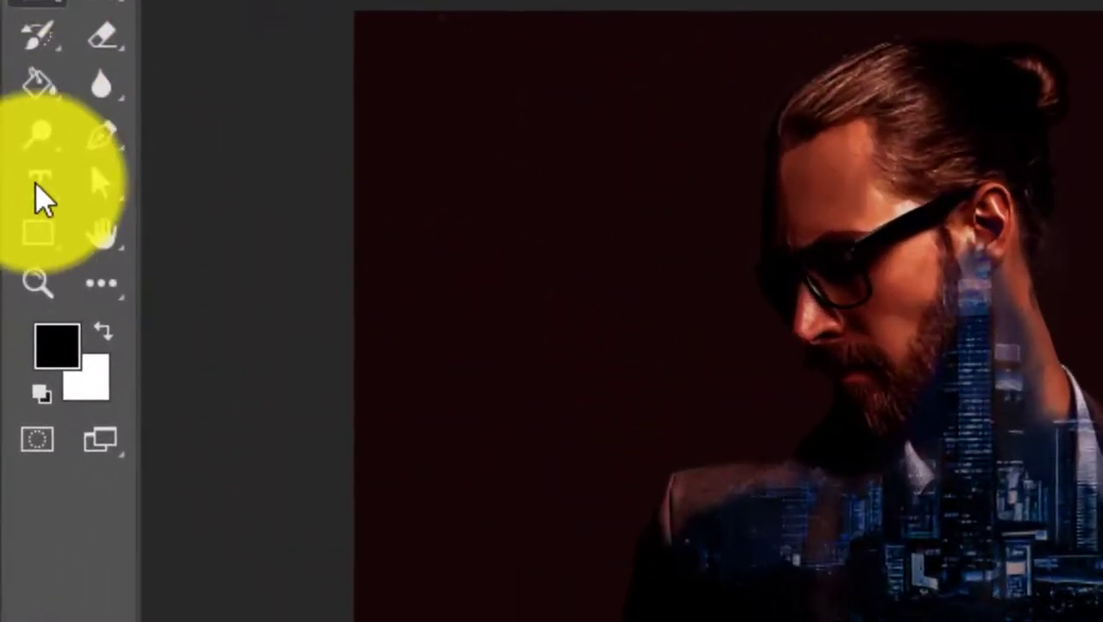
# Add the horizontal text "DOUBLE" on the dark background to the left of the man's face
pyautogui.click(43, 183)
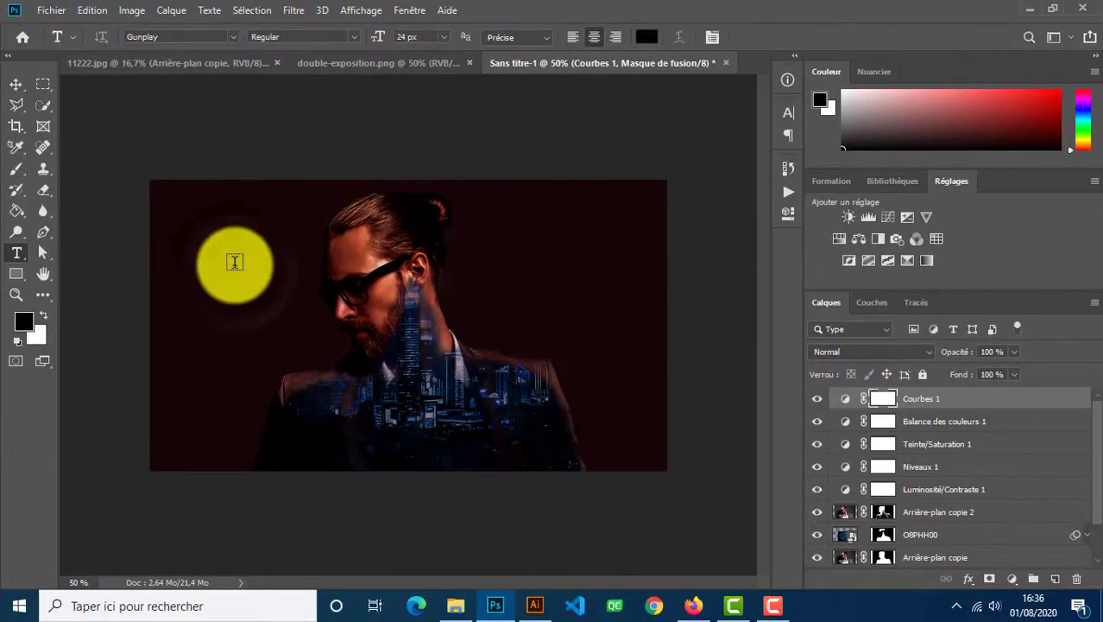
pyautogui.click(237, 252)
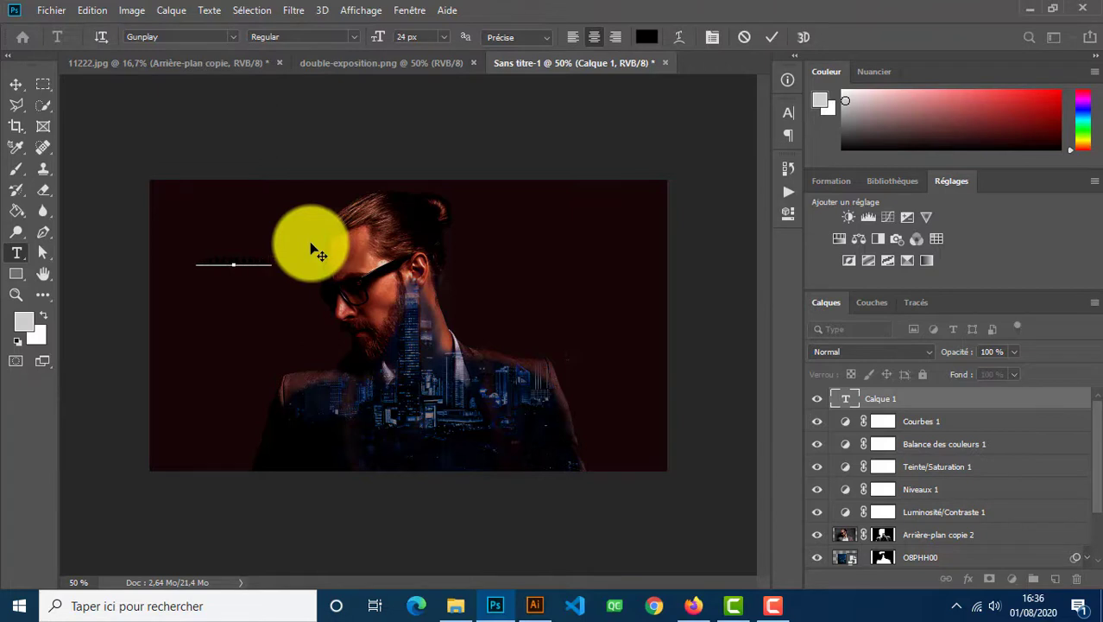
pyautogui.click(16, 84)
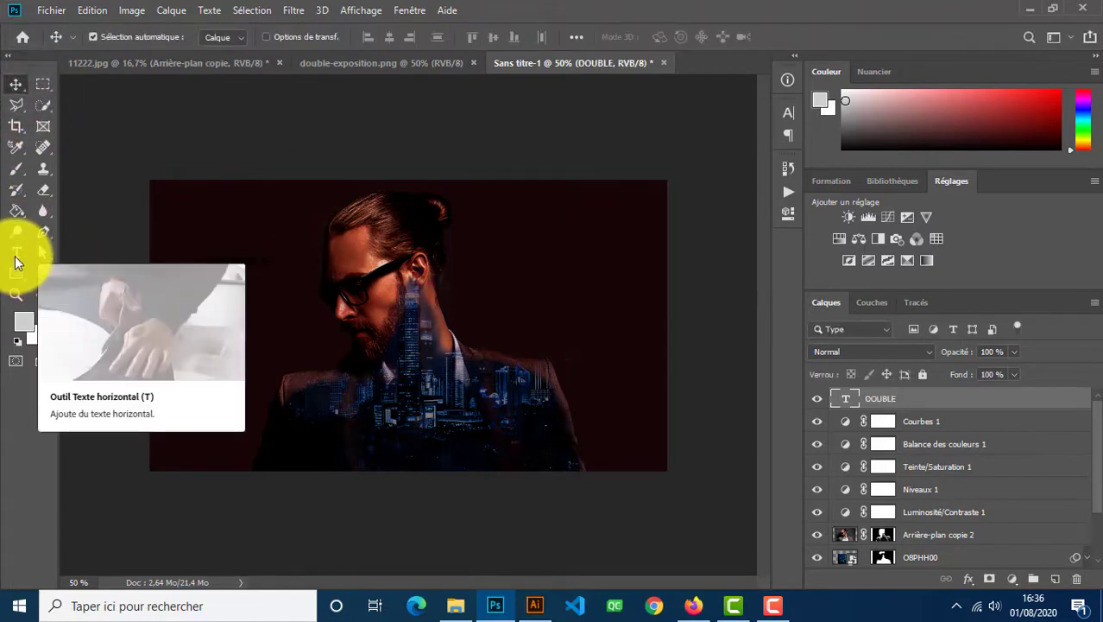
# Add the text "EXPOSITION" as a separate layer below DOUBLE and shift it right towards the man's face
pyautogui.click(16, 256)
pyautogui.click(210, 301)
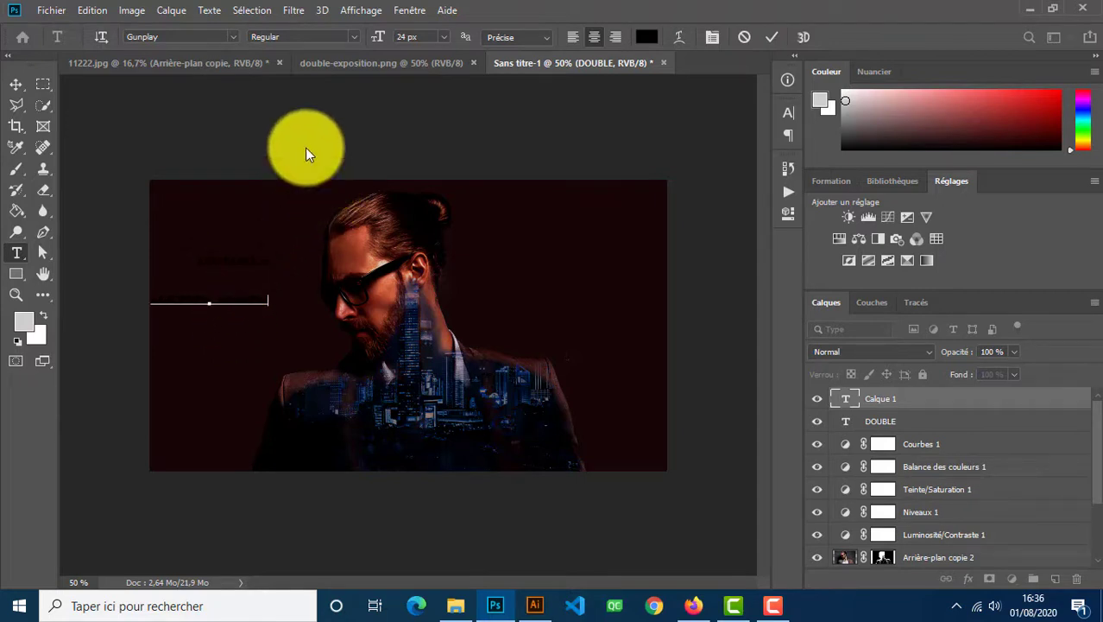
pyautogui.click(14, 87)
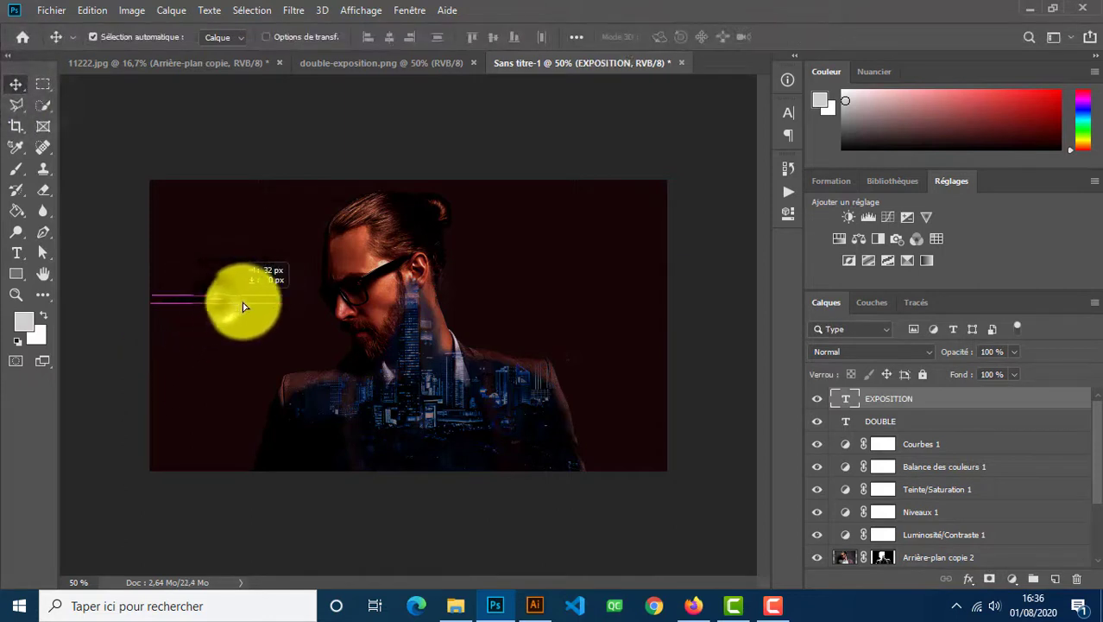
pyautogui.moveTo(242, 305); pyautogui.dragTo(247, 300)
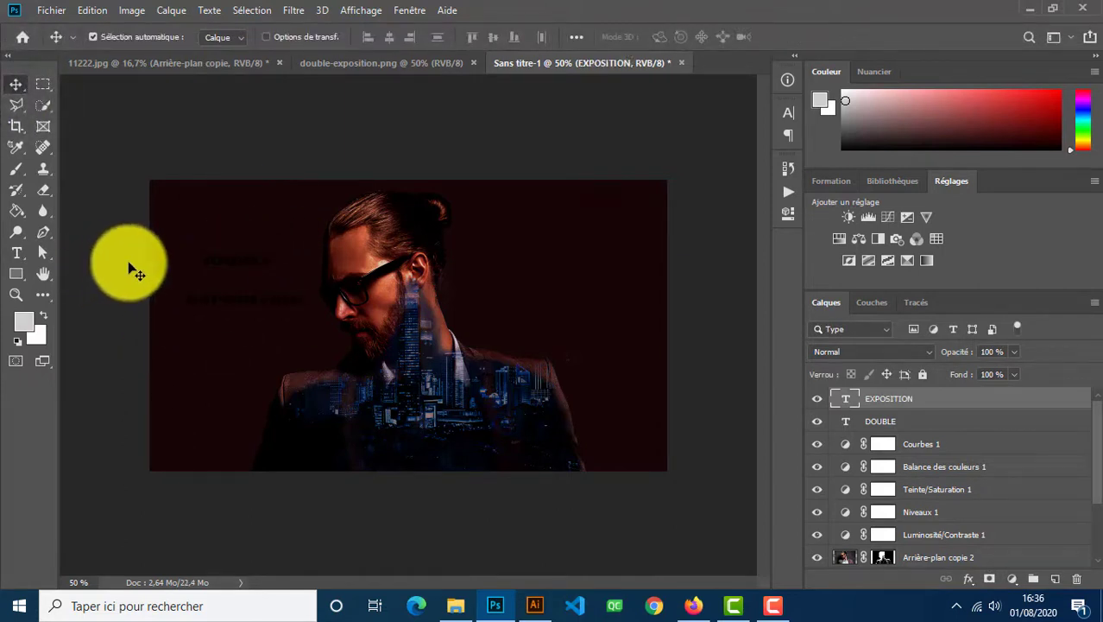
pyautogui.press('t')
pyautogui.click(241, 267)
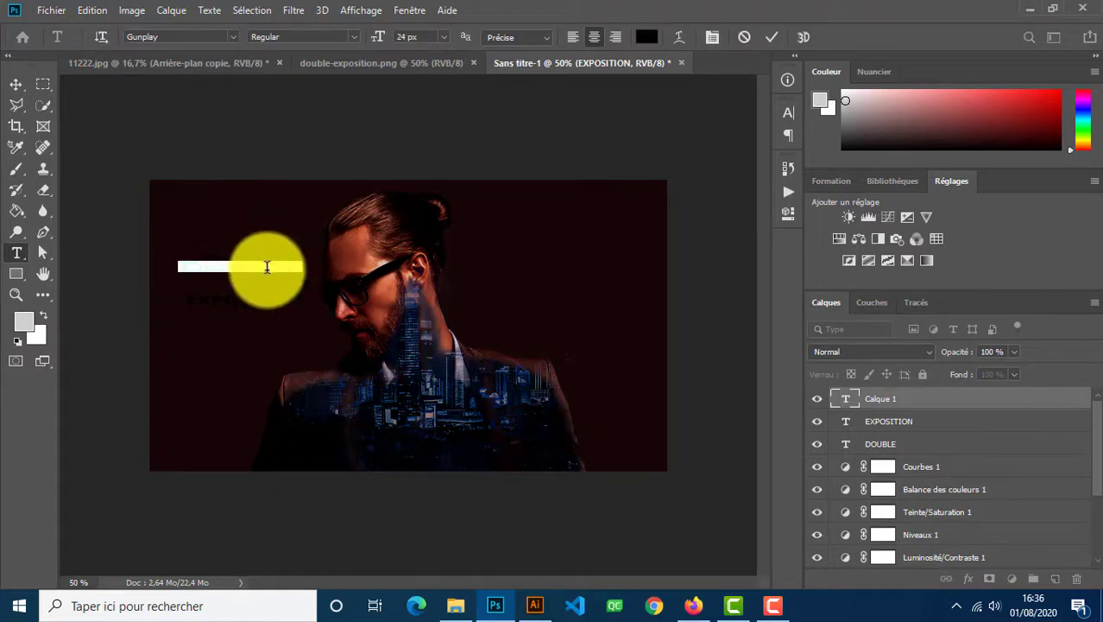
pyautogui.click(982, 400)
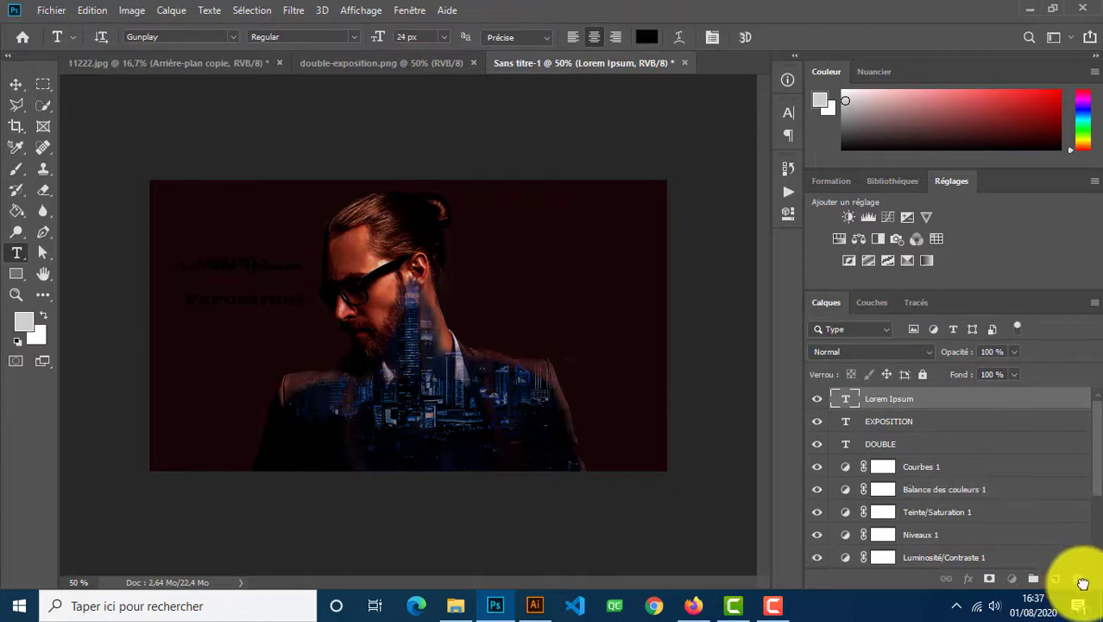
pyautogui.moveTo(1083, 584); pyautogui.dragTo(1078, 579)
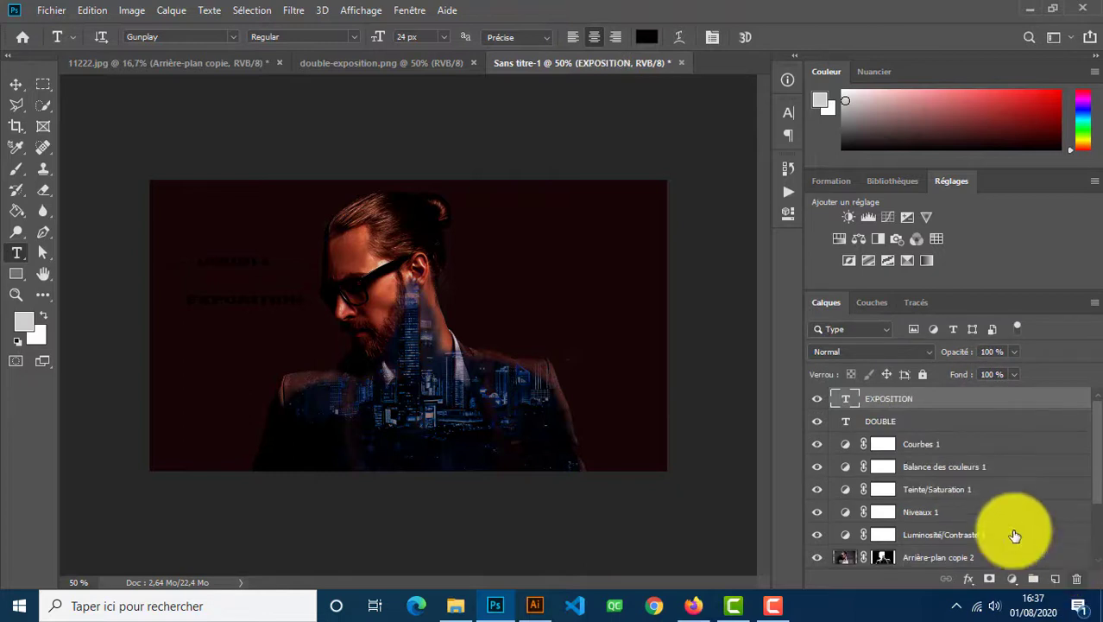
pyautogui.click(255, 265)
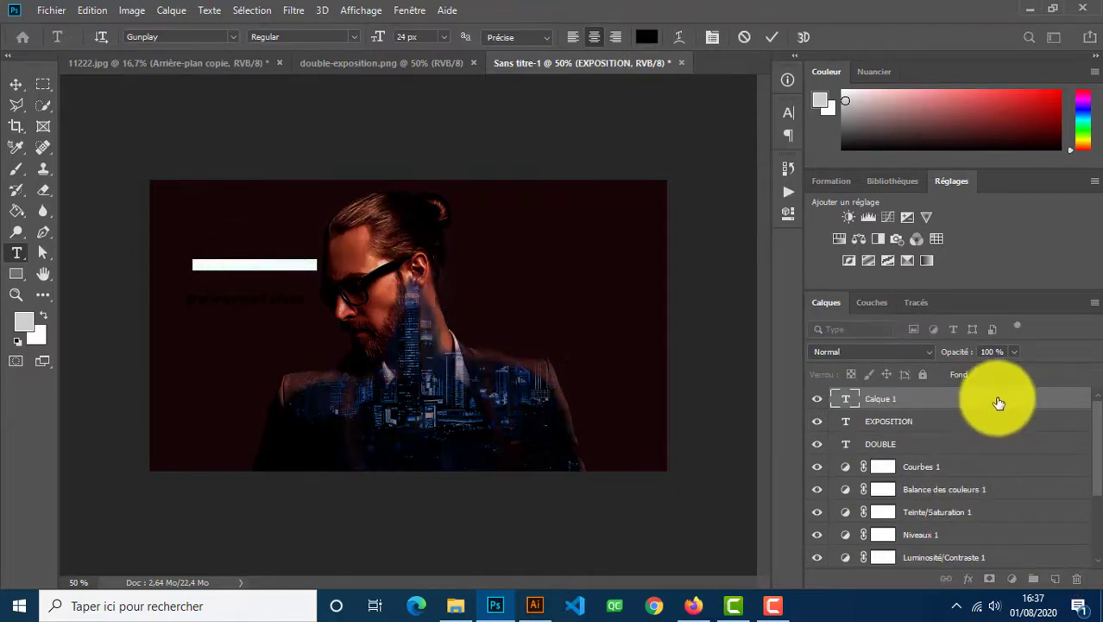
pyautogui.moveTo(998, 403); pyautogui.dragTo(1078, 582)
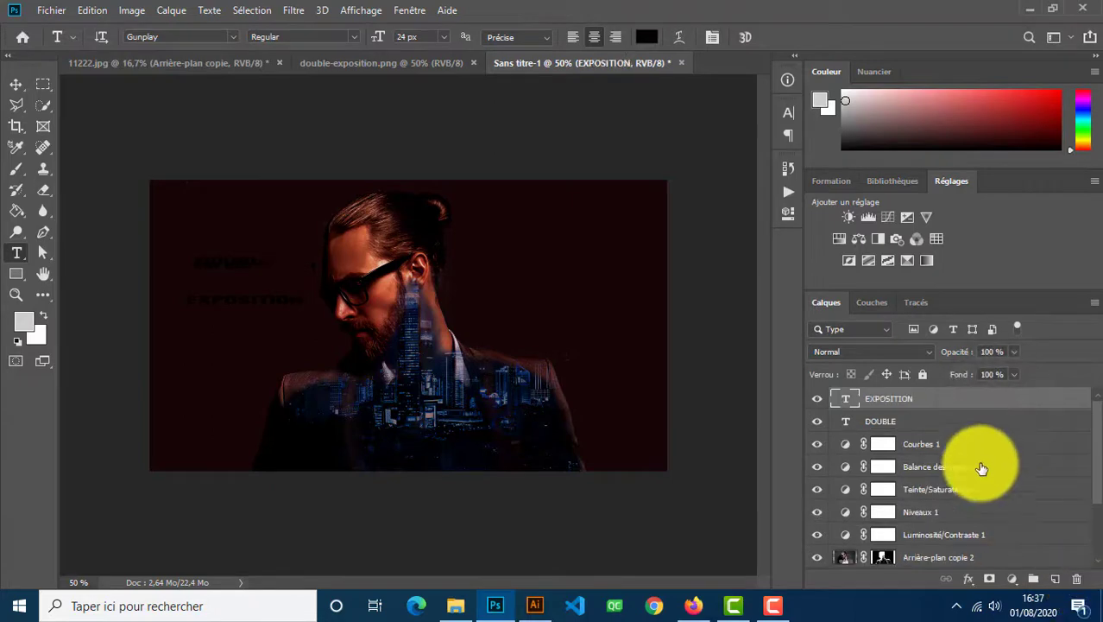
# Set the EXPOSITION text colour to light blue #1cadea and copy its hex code
pyautogui.click(237, 300)
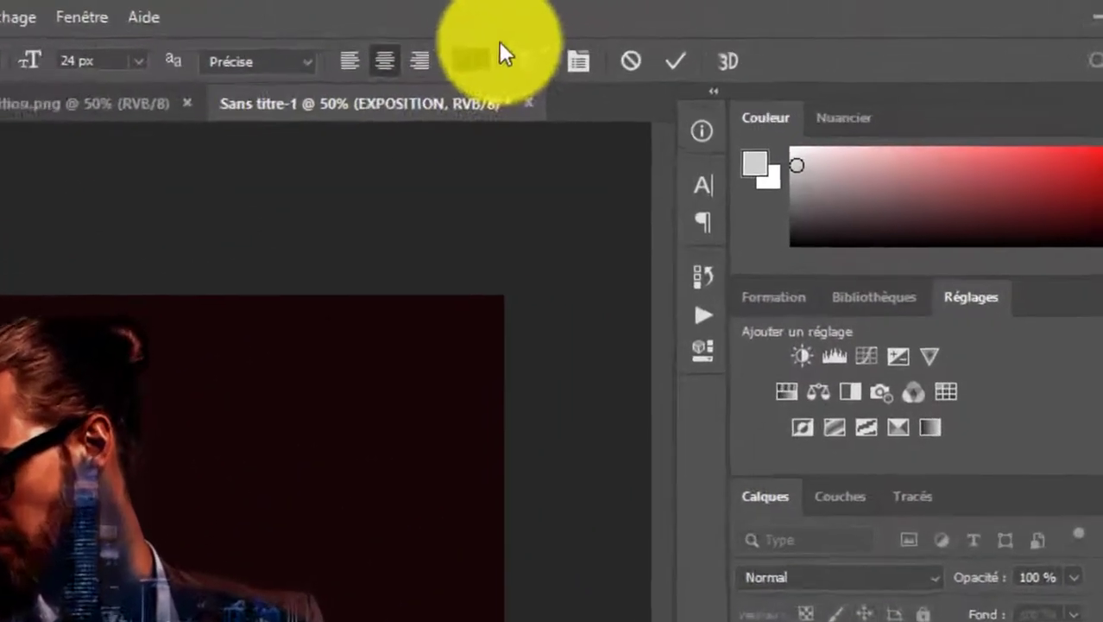
pyautogui.click(471, 59)
pyautogui.click(687, 389)
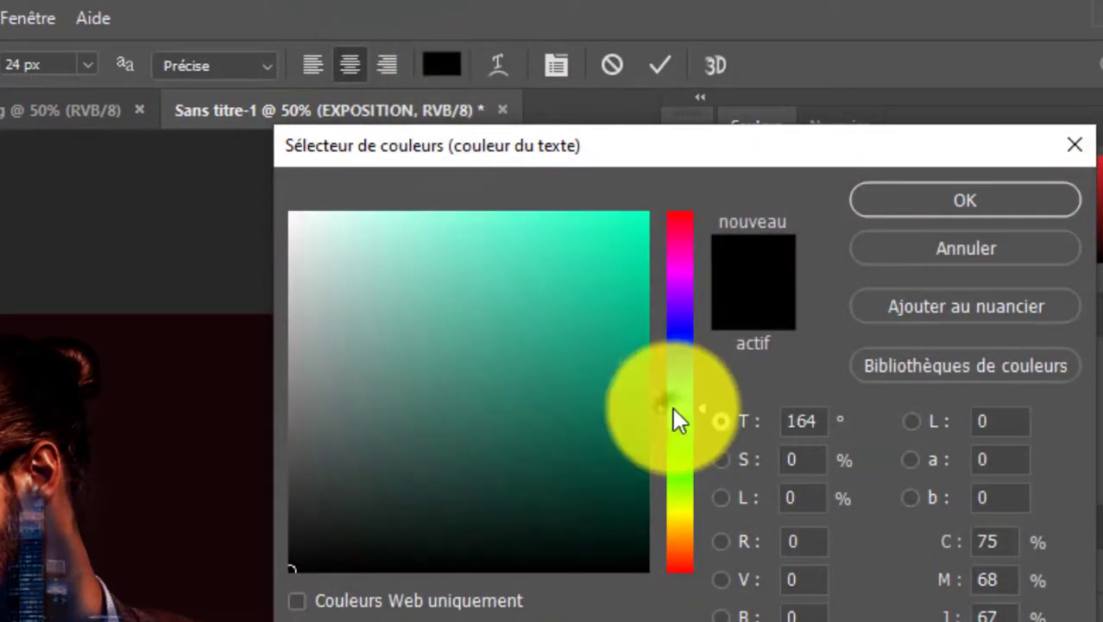
pyautogui.moveTo(673, 407); pyautogui.dragTo(672, 371)
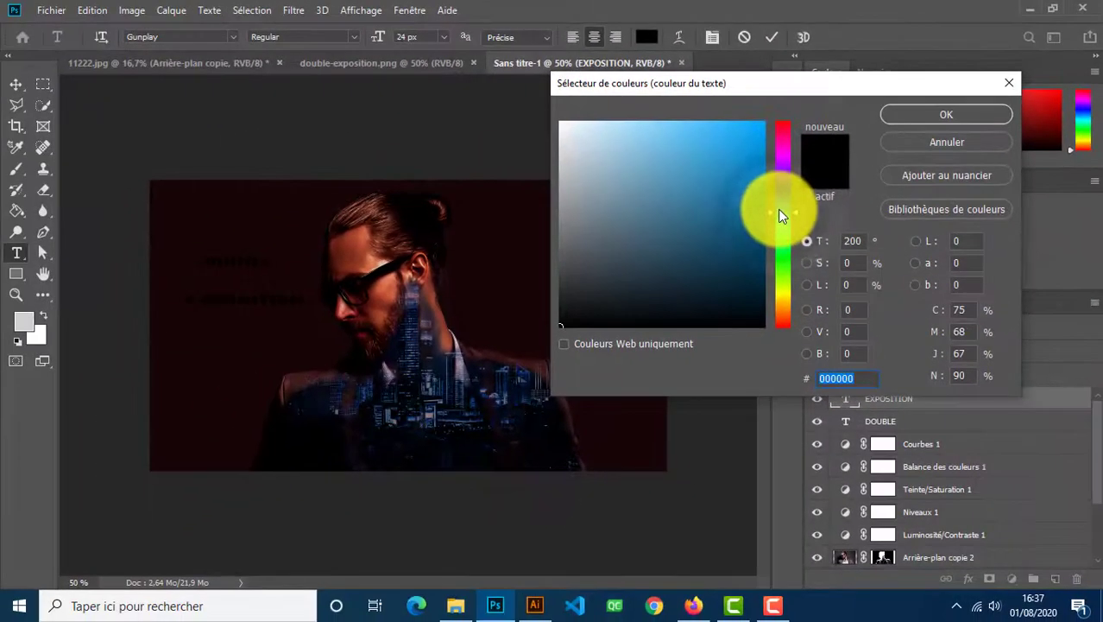
pyautogui.click(759, 164)
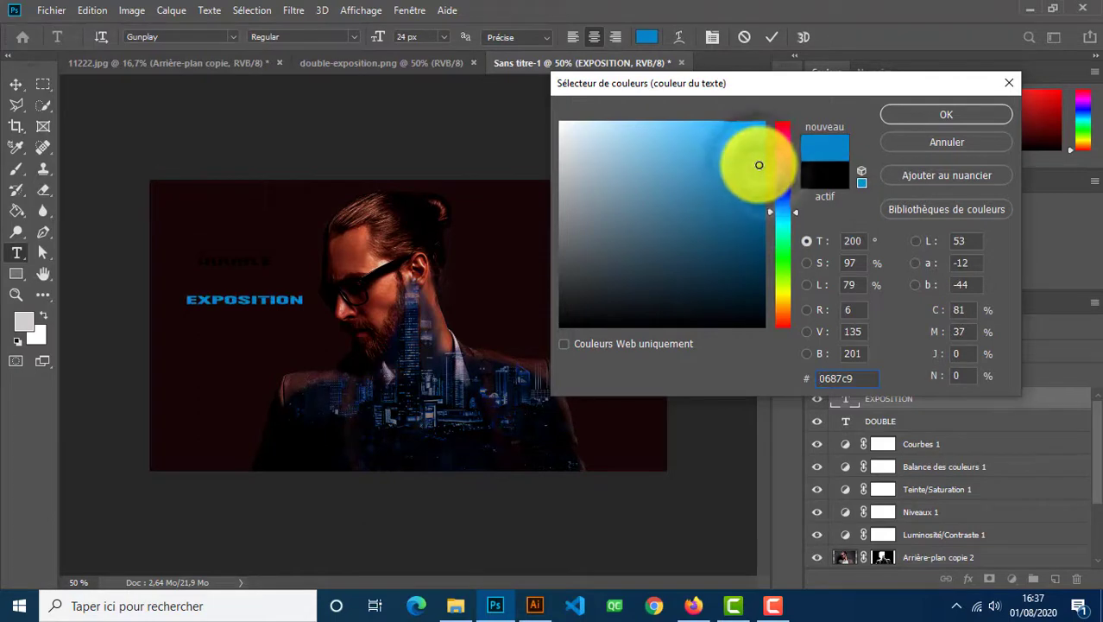
pyautogui.moveTo(771, 218); pyautogui.dragTo(775, 212)
pyautogui.moveTo(742, 141); pyautogui.dragTo(741, 138)
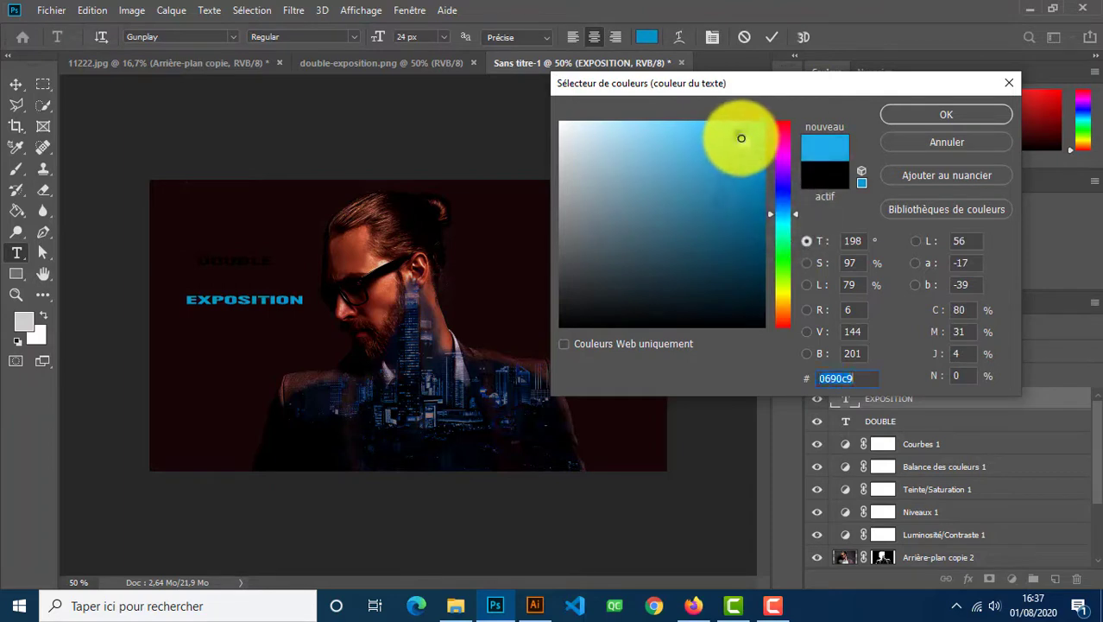
pyautogui.click(855, 371)
pyautogui.hotkey('ctrl', 'c')
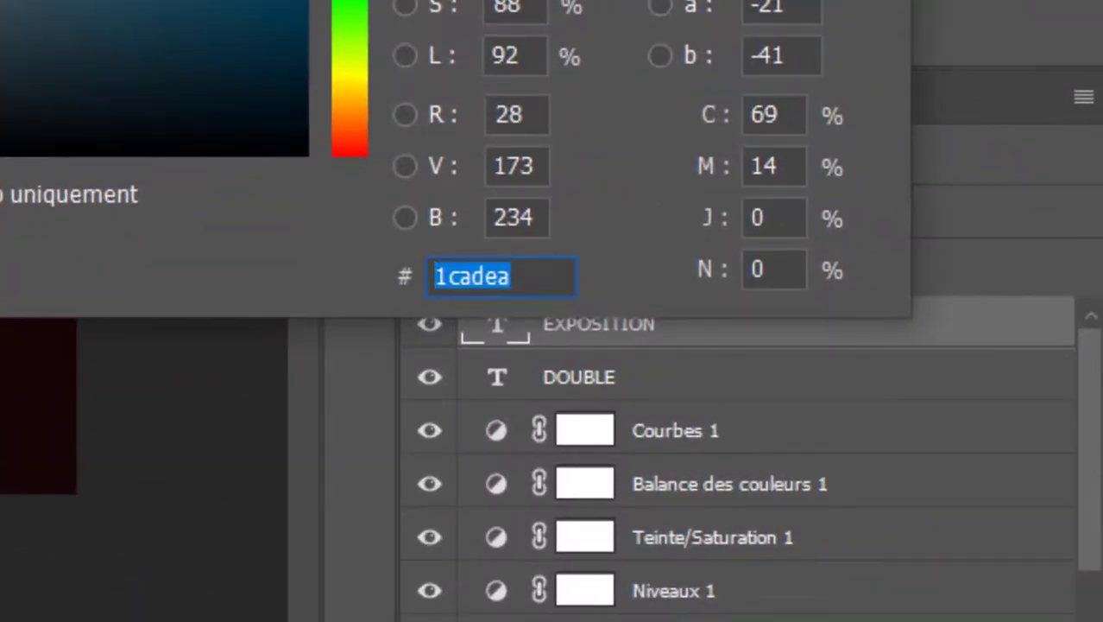
pyautogui.click(941, 95)
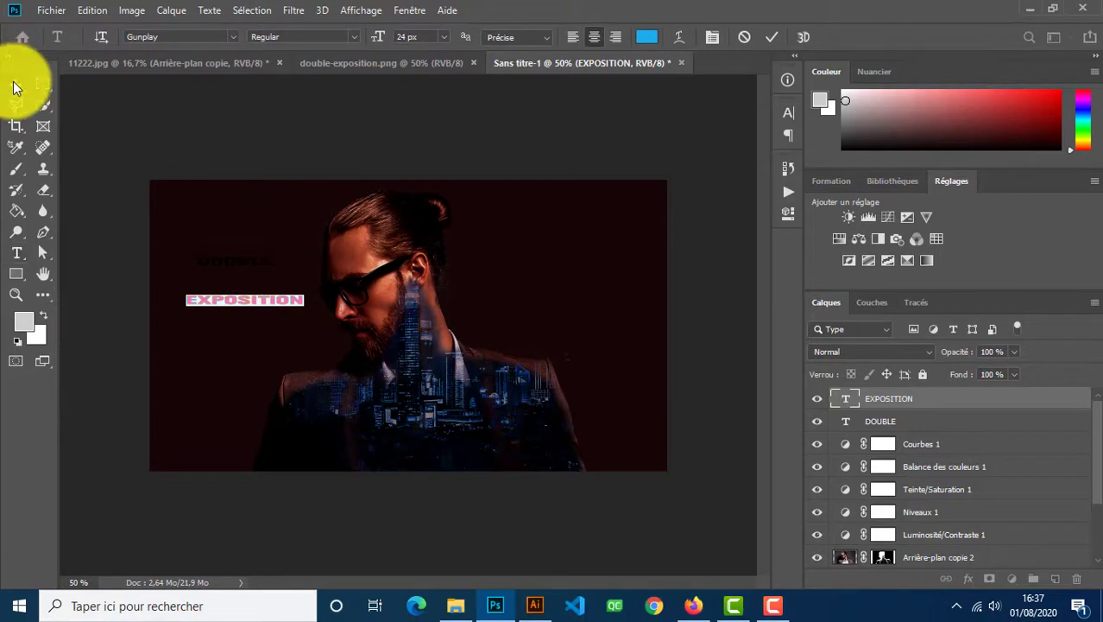
pyautogui.click(15, 85)
pyautogui.click(17, 255)
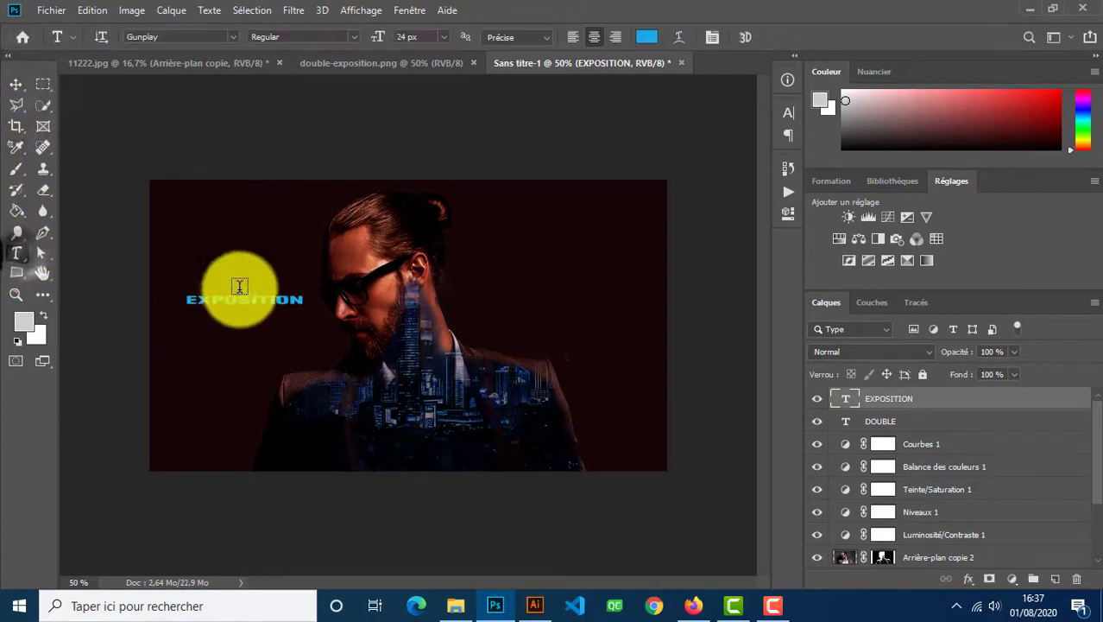
pyautogui.click(238, 265)
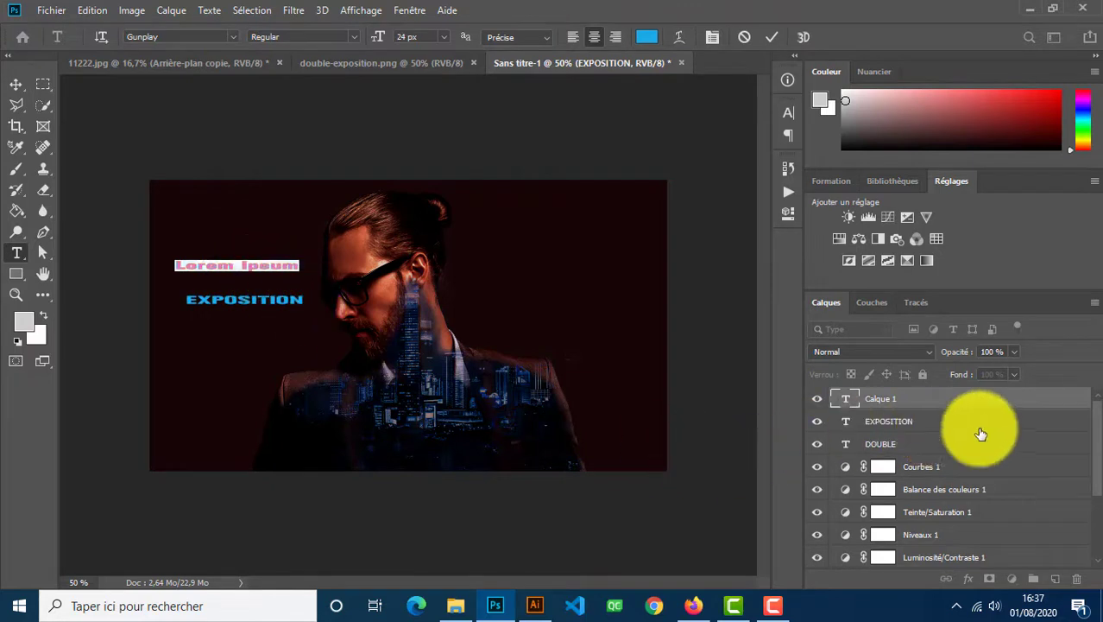
pyautogui.moveTo(1044, 405); pyautogui.dragTo(1077, 578)
# Recolour the DOUBLE text with the copied hex value 1cadea
pyautogui.click(902, 423)
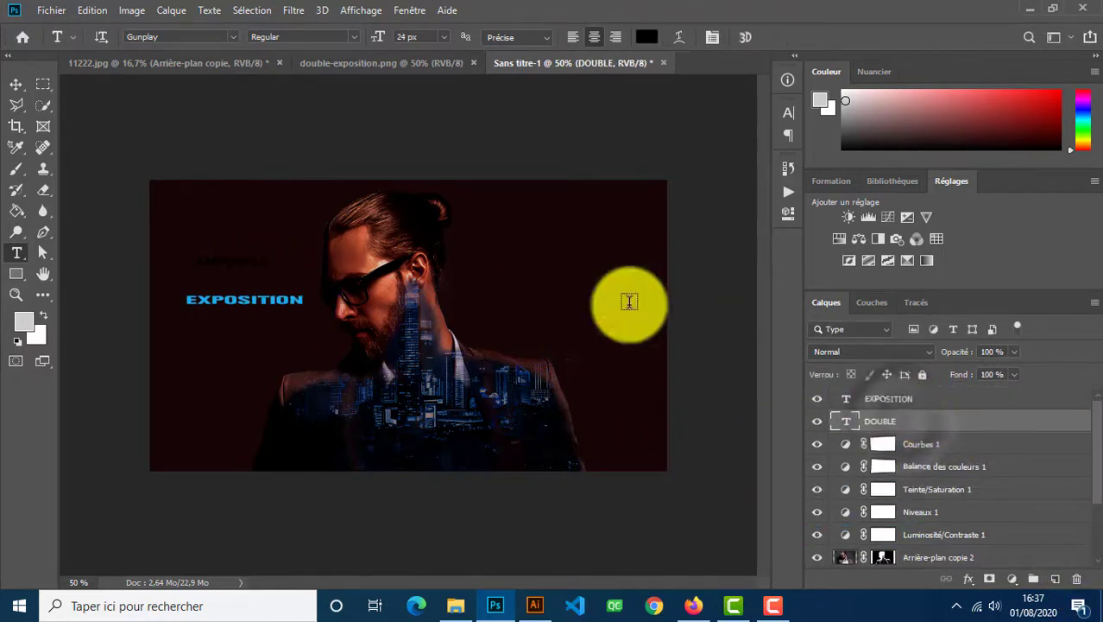
pyautogui.doubleClick(230, 261)
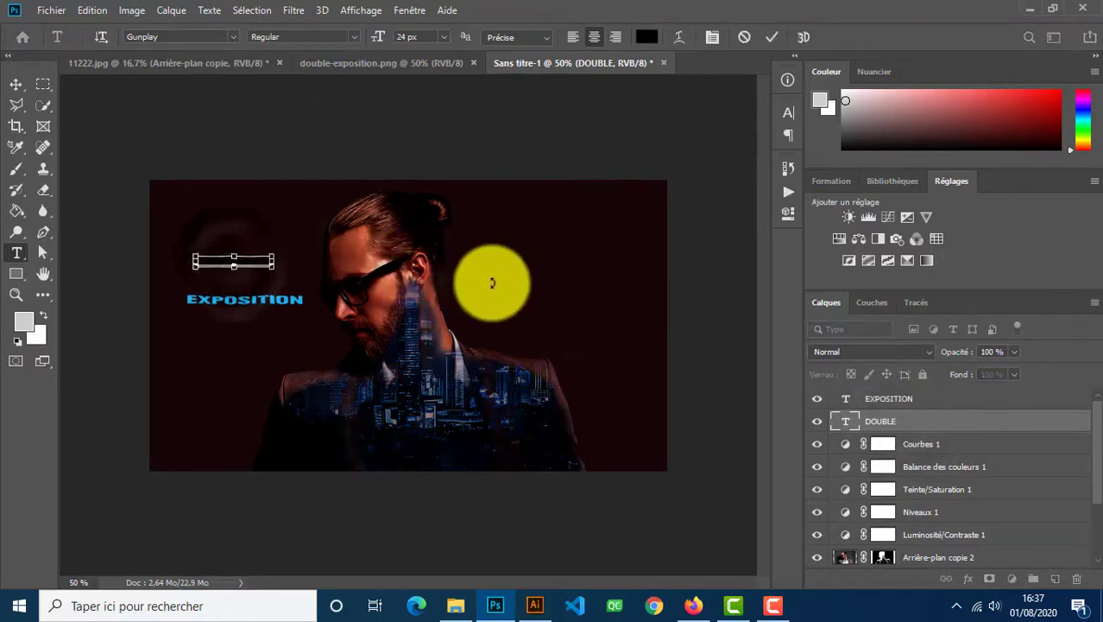
pyautogui.click(643, 37)
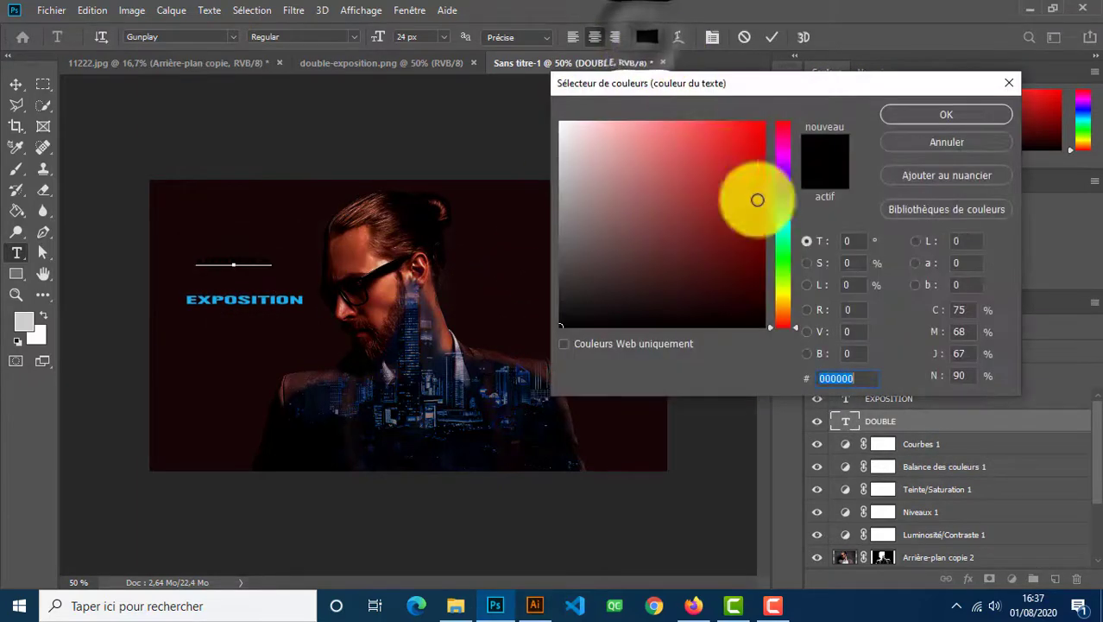
pyautogui.hotkey('ctrl', 'v')
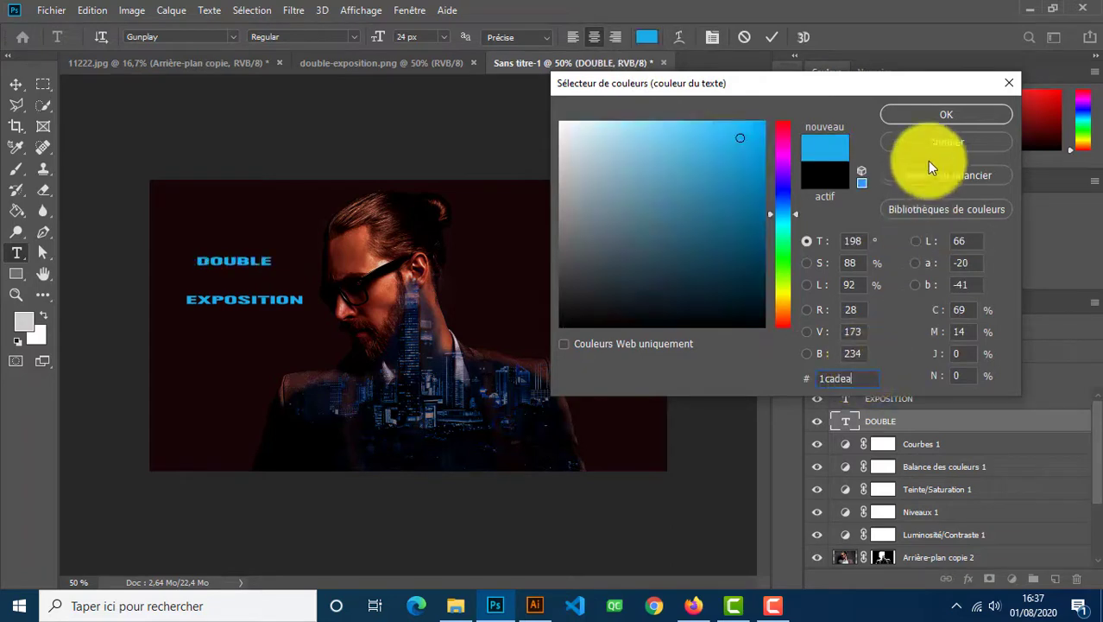
pyautogui.click(955, 113)
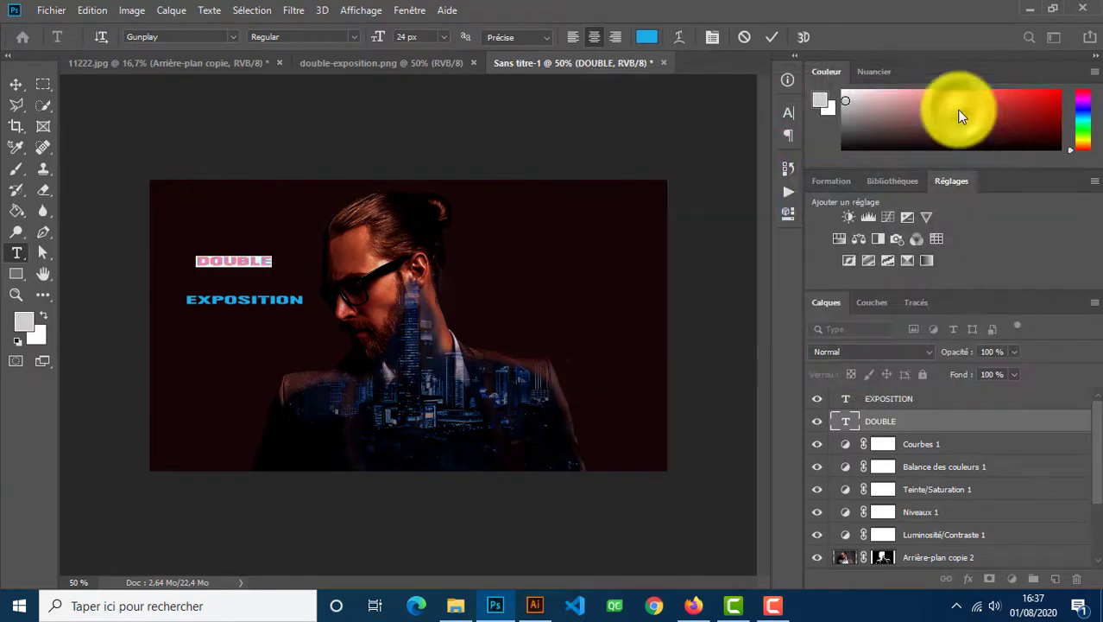
pyautogui.click(16, 85)
# Move DOUBLE down to just above EXPOSITION, and align the two text layers on their horizontal centres
pyautogui.moveTo(253, 261); pyautogui.dragTo(256, 281)
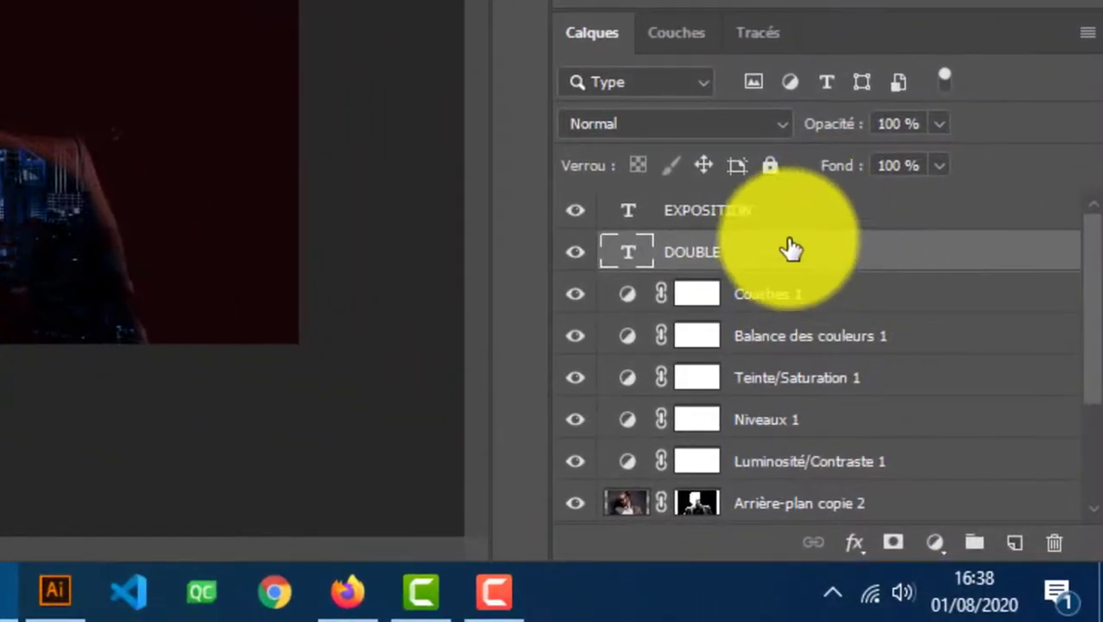
pyautogui.keyDown('shift'); pyautogui.click(845, 216); pyautogui.keyUp('shift')
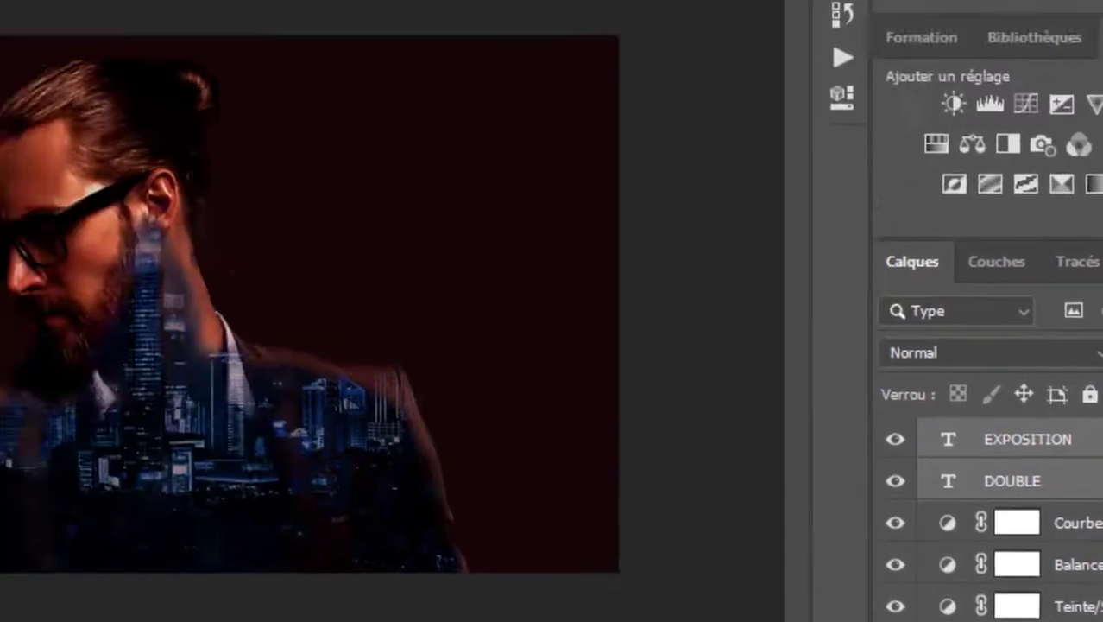
pyautogui.click(519, 70)
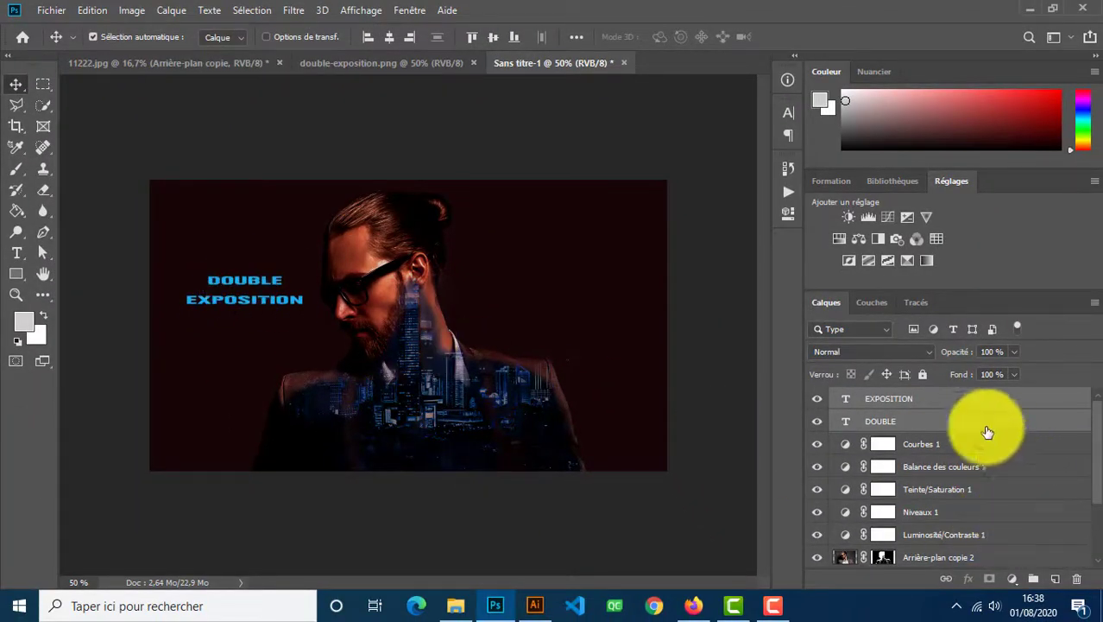
# Scale the DOUBLE and EXPOSITION text layers together to about 419% and shift them right so they span the canvas width
pyautogui.hotkey('ctrl', 't')
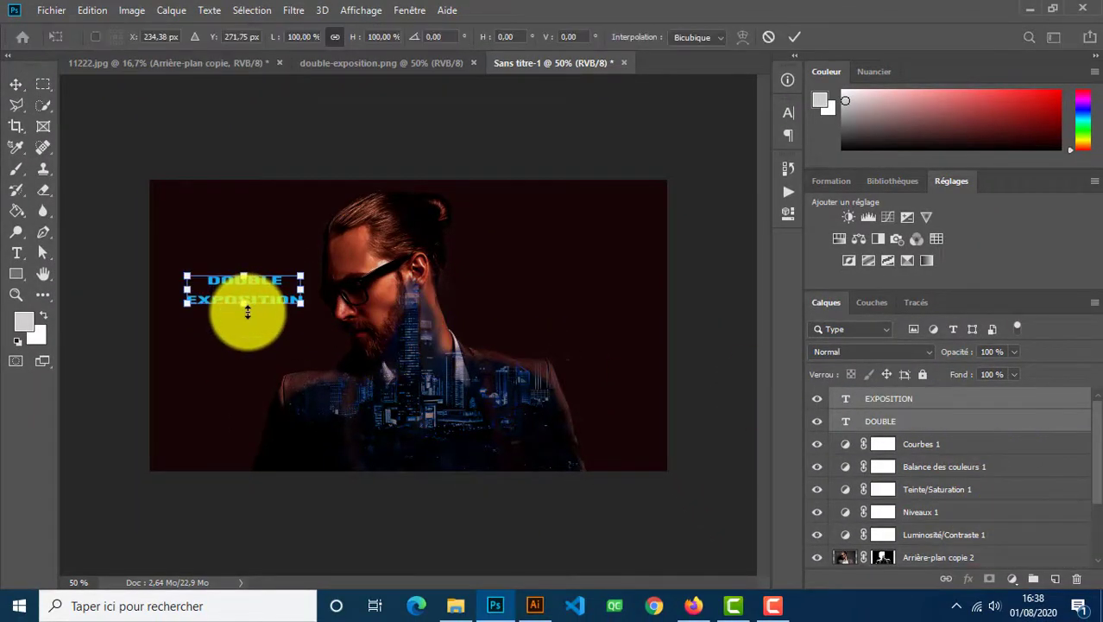
pyautogui.moveTo(265, 287); pyautogui.dragTo(628, 226)
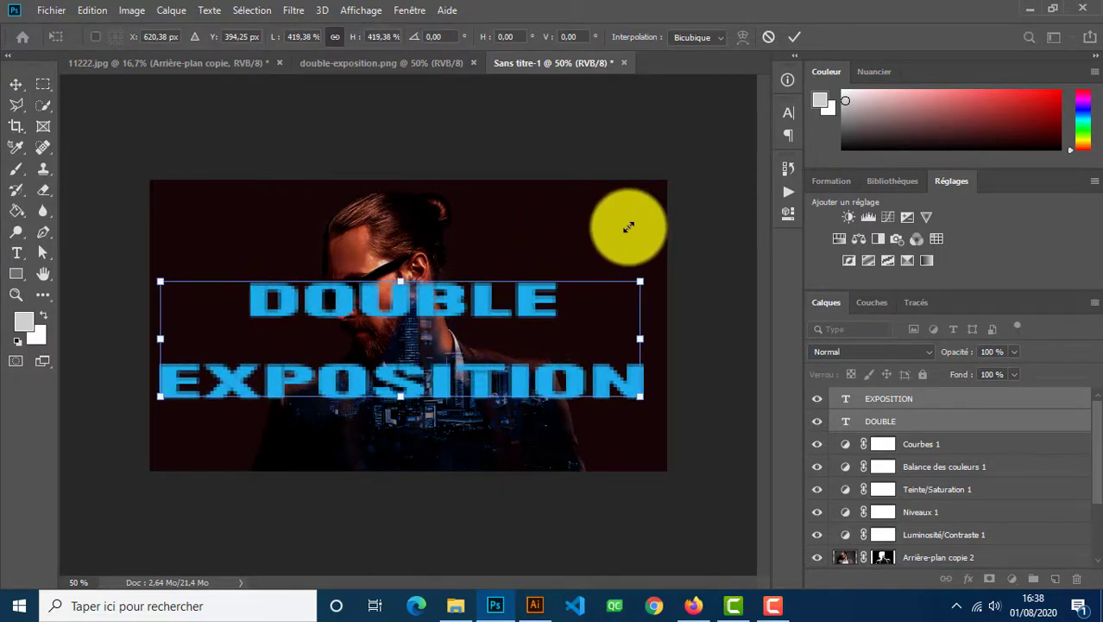
pyautogui.hotkey('shift', 'Right')
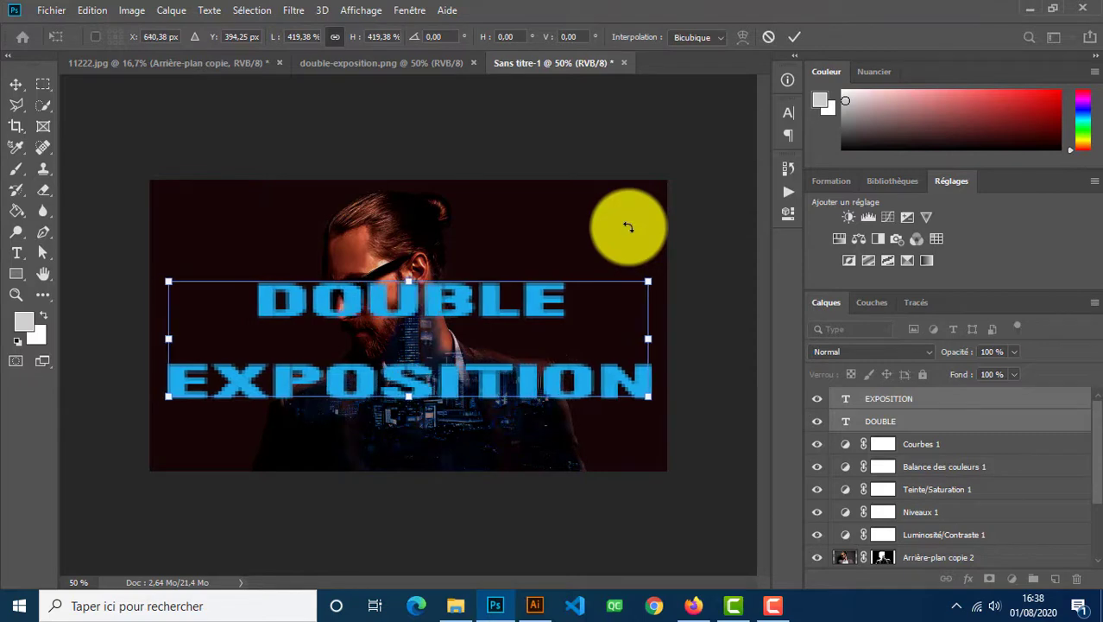
pyautogui.hotkey('shift', 'Right')
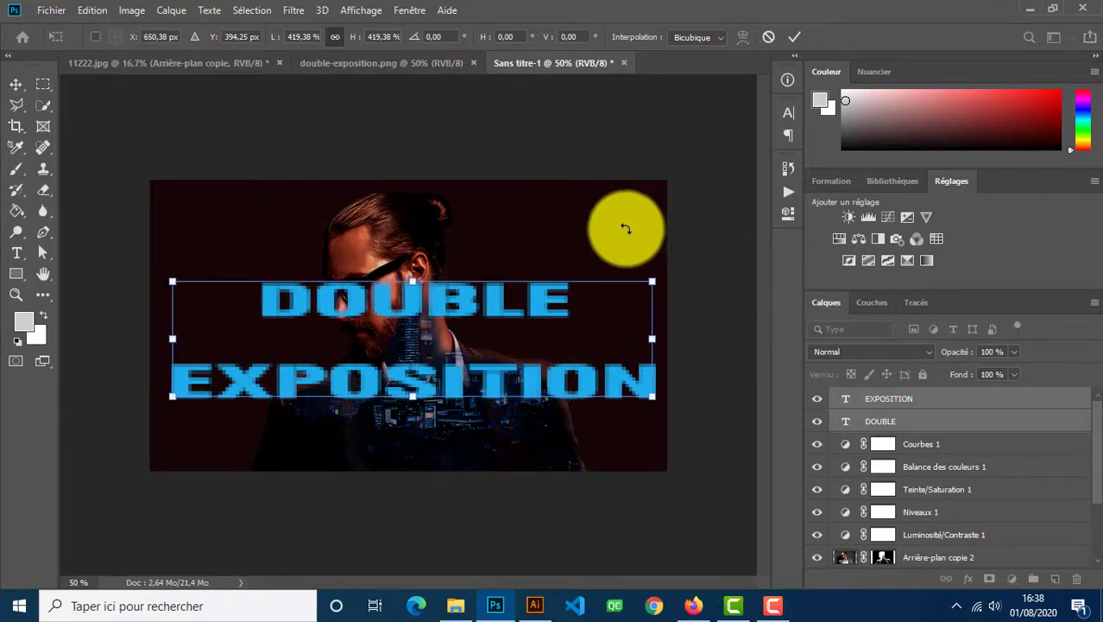
# Lower the enlarged two-line title so it runs across the man's chin and chest, and apply the transform
pyautogui.moveTo(434, 304); pyautogui.dragTo(436, 337)
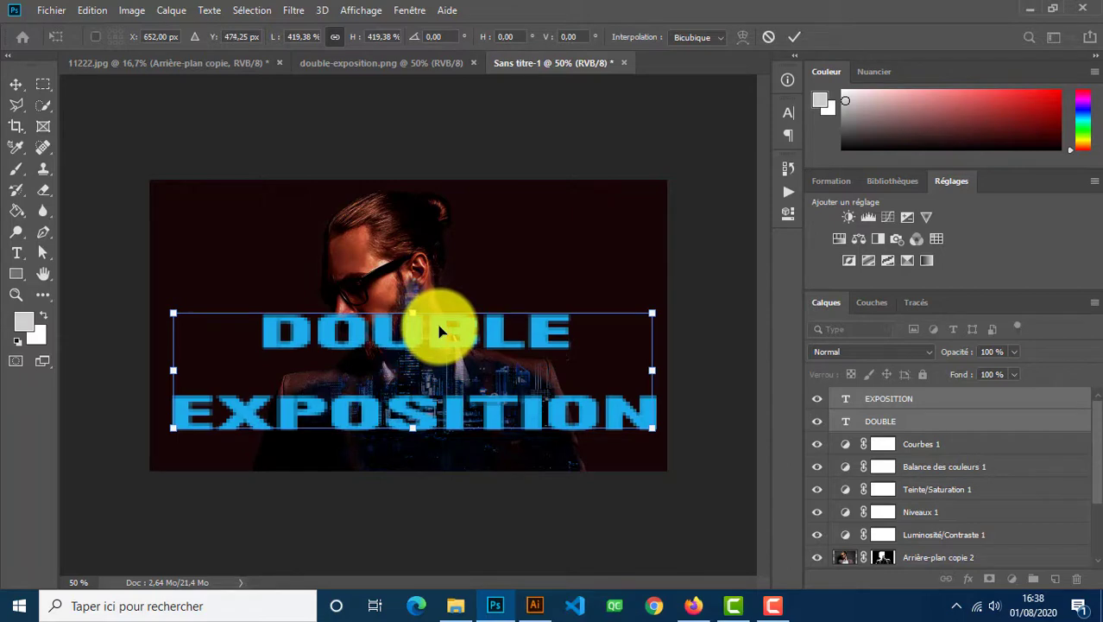
pyautogui.press('Down')
pyautogui.press('Down')
pyautogui.press('Down')
pyautogui.press('Down')
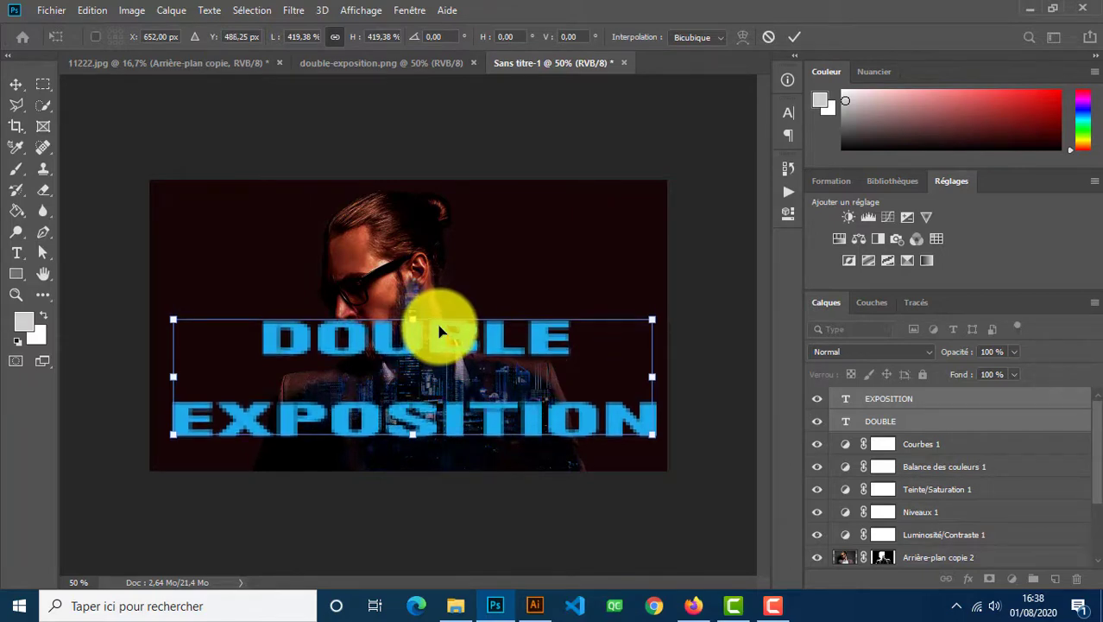
pyautogui.press('Down')
pyautogui.press('Down')
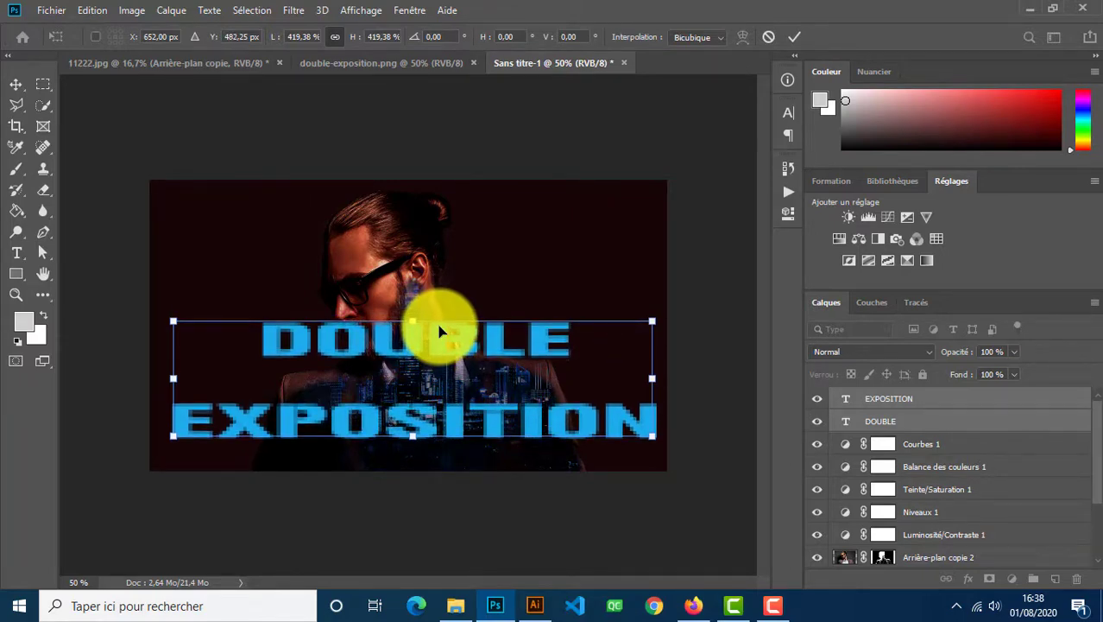
pyautogui.hotkey('shift', 'Up')
pyautogui.hotkey('shift', 'Down')
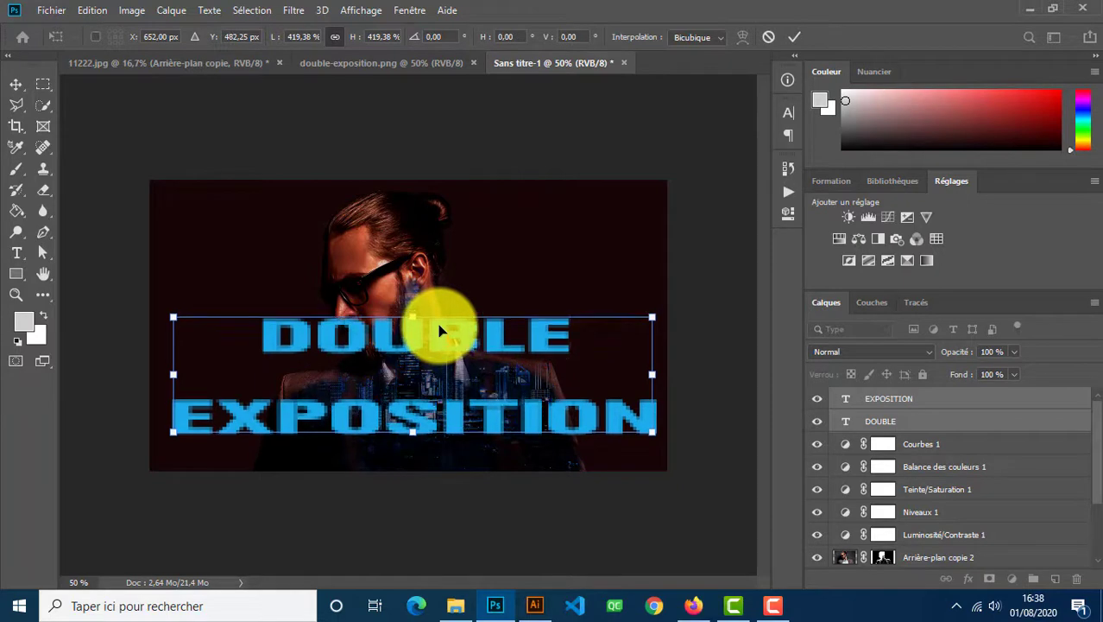
pyautogui.press('Return')
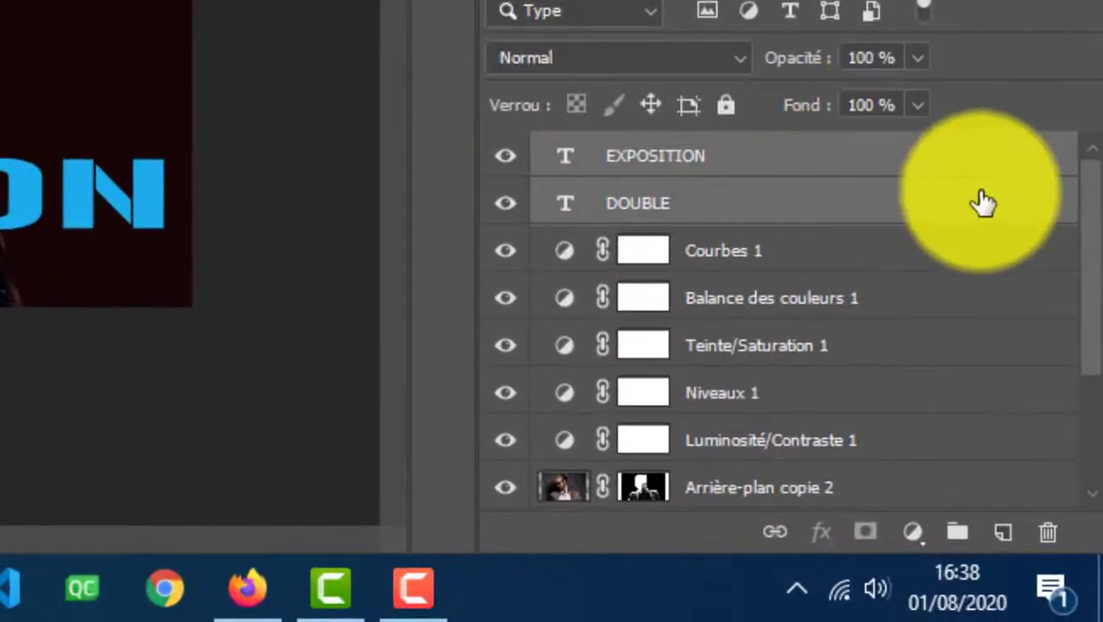
# Reorder both text layers beneath the adjustment layers and the man's layers, directly above Fond 1
pyautogui.moveTo(979, 168); pyautogui.dragTo(1006, 453)
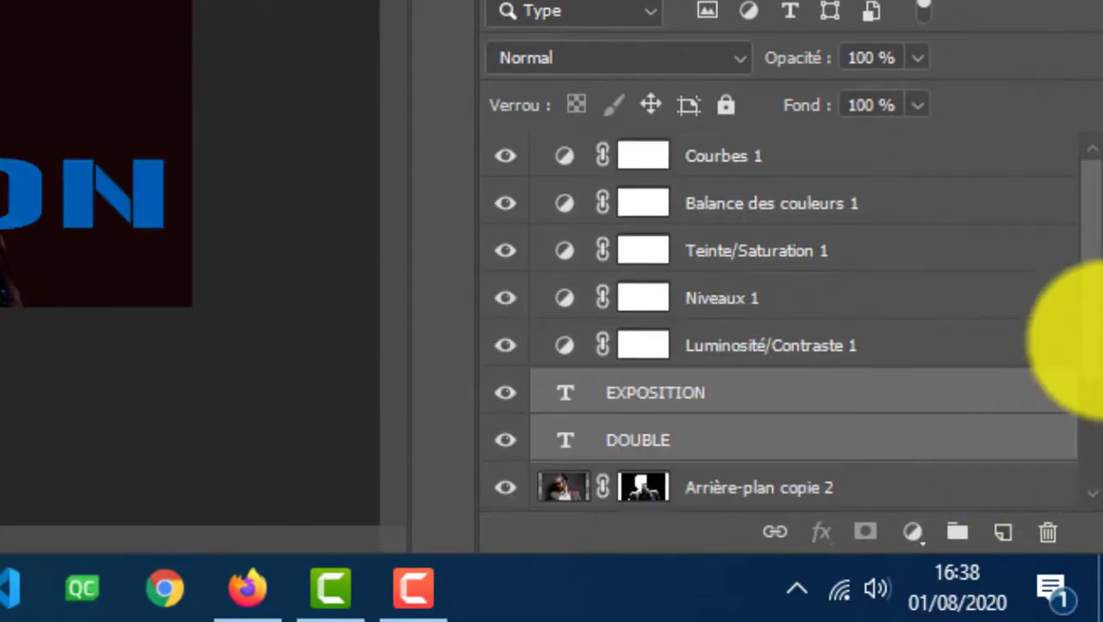
pyautogui.scroll(-4, 1079, 259)
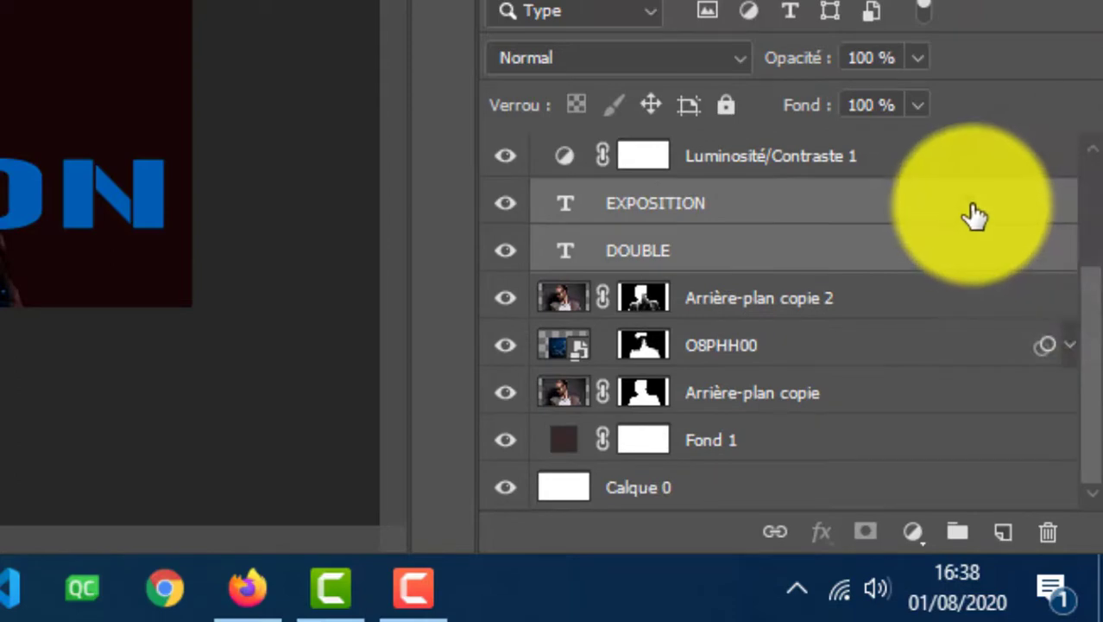
pyautogui.moveTo(976, 214); pyautogui.dragTo(968, 402)
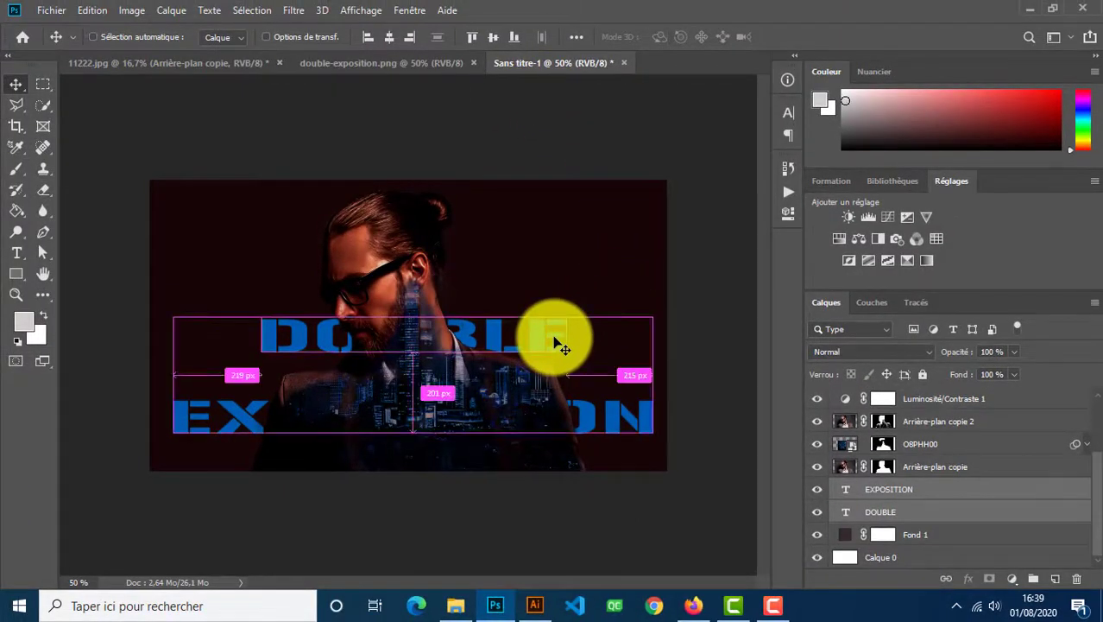
# Raise the DOUBLE EXPOSITION title slightly behind the man and apply the transform
pyautogui.hotkey('ctrl', 't')
pyautogui.hotkey('shift', 'Up')
pyautogui.hotkey('shift', 'Up')
pyautogui.hotkey('shift', 'Up')
pyautogui.hotkey('shift', 'Up')
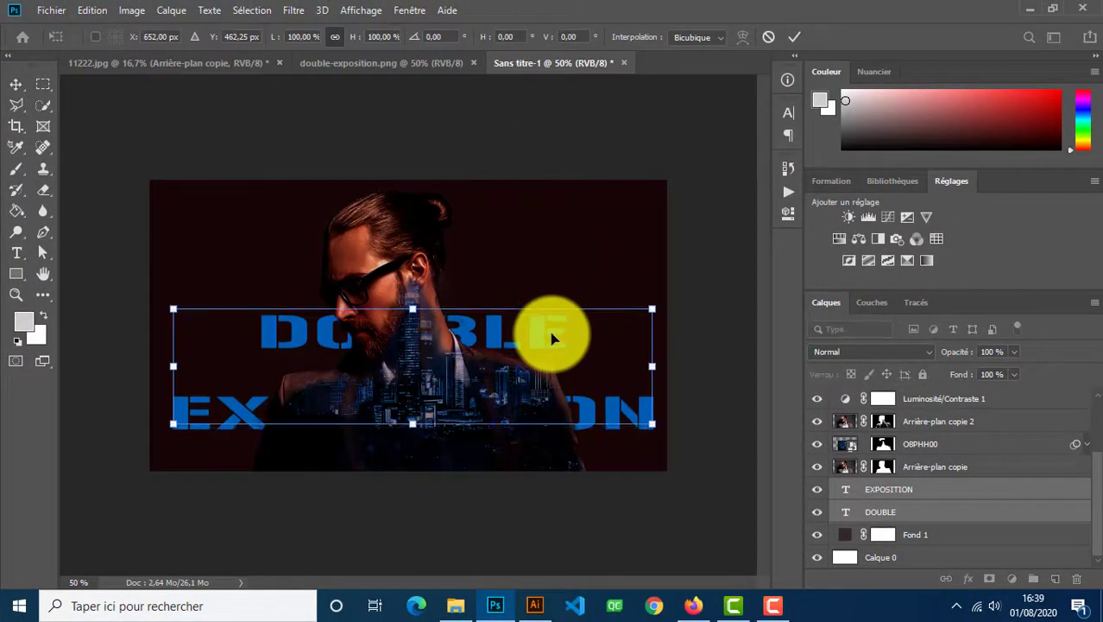
pyautogui.hotkey('shift', 'Down')
pyautogui.hotkey('shift', 'Down')
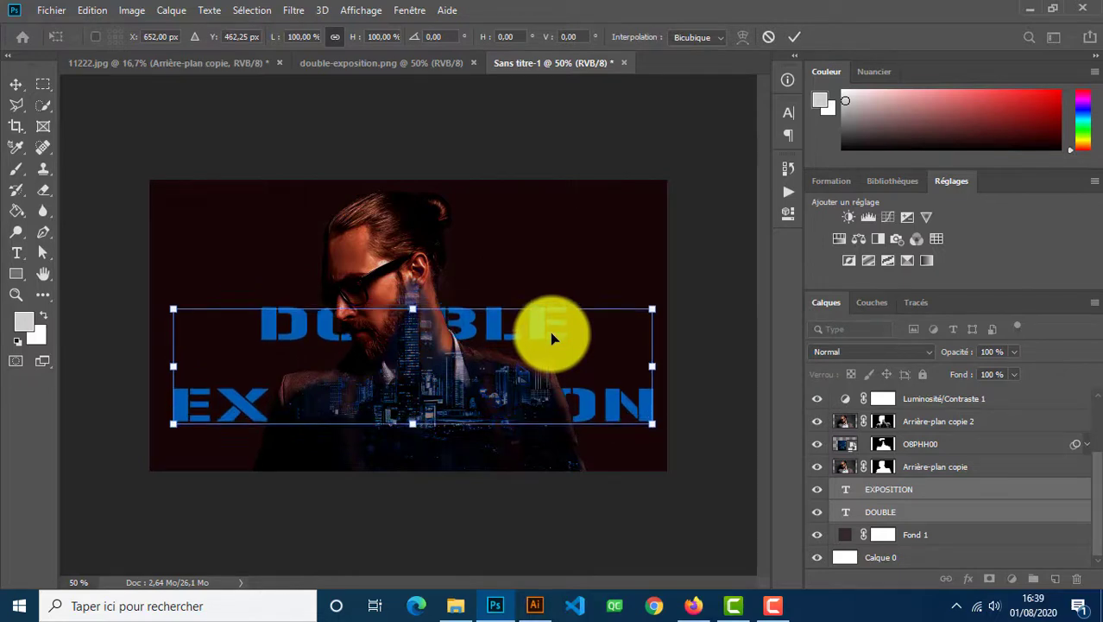
pyautogui.press('Return')
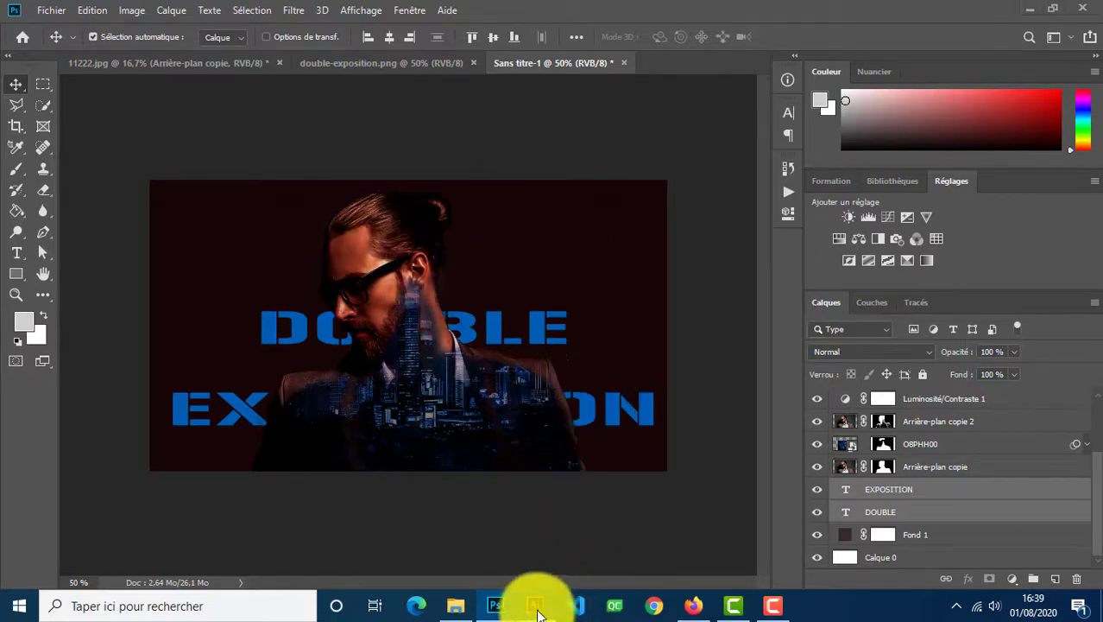
# Copy the EL-word Design signature from signature.ai in Illustrator and paste it into the Photoshop composition as a vector smart object
pyautogui.click(535, 606)
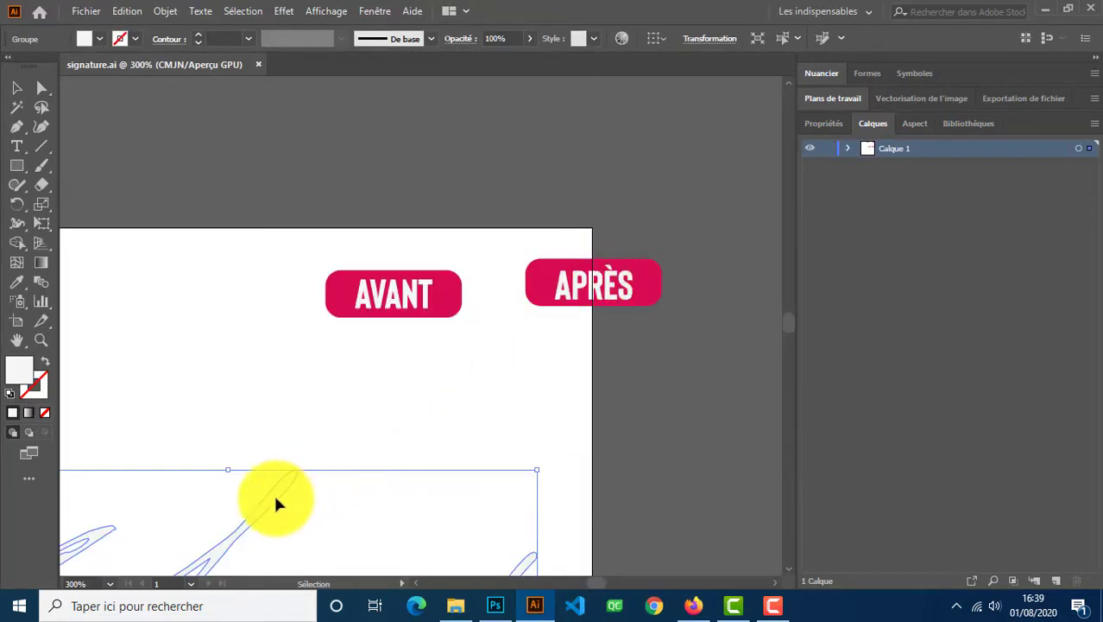
pyautogui.click(496, 612)
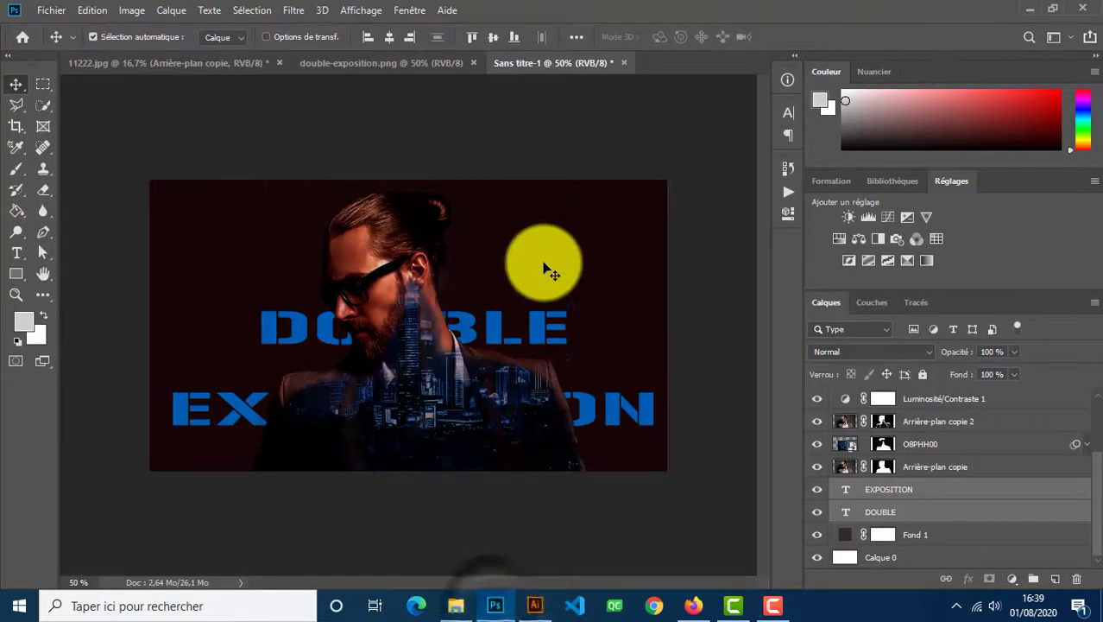
pyautogui.press('ctrl')
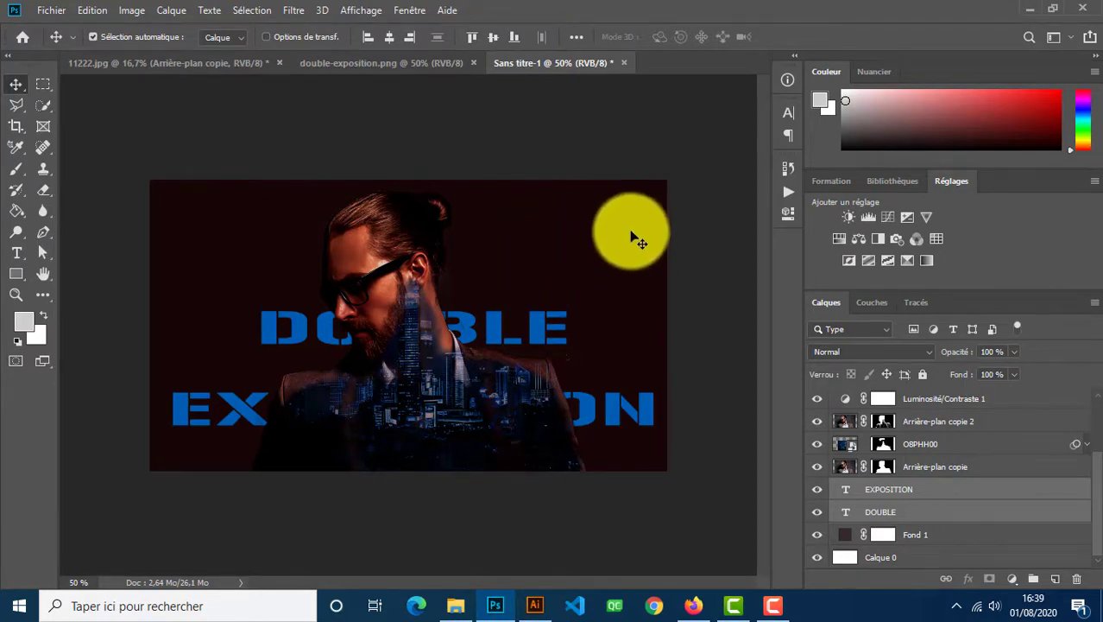
pyautogui.hotkey('ctrl', 'v')
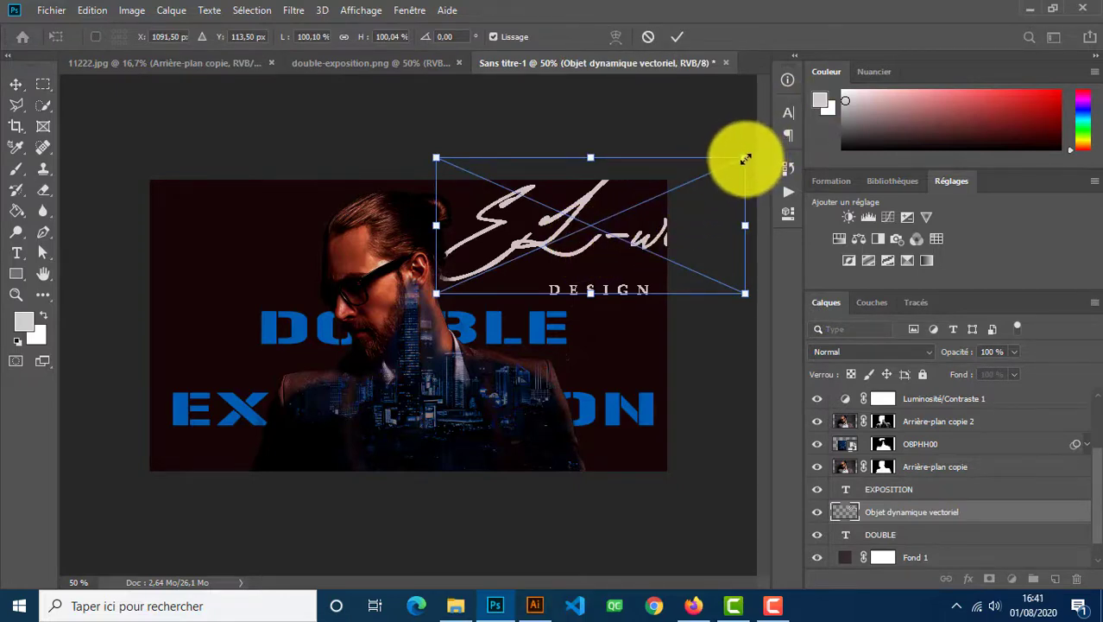
# Scale the pasted signature to about 63%, place it in the canvas's upper-right area beside the man's head, and apply the placement
pyautogui.moveTo(746, 159); pyautogui.dragTo(688, 183)
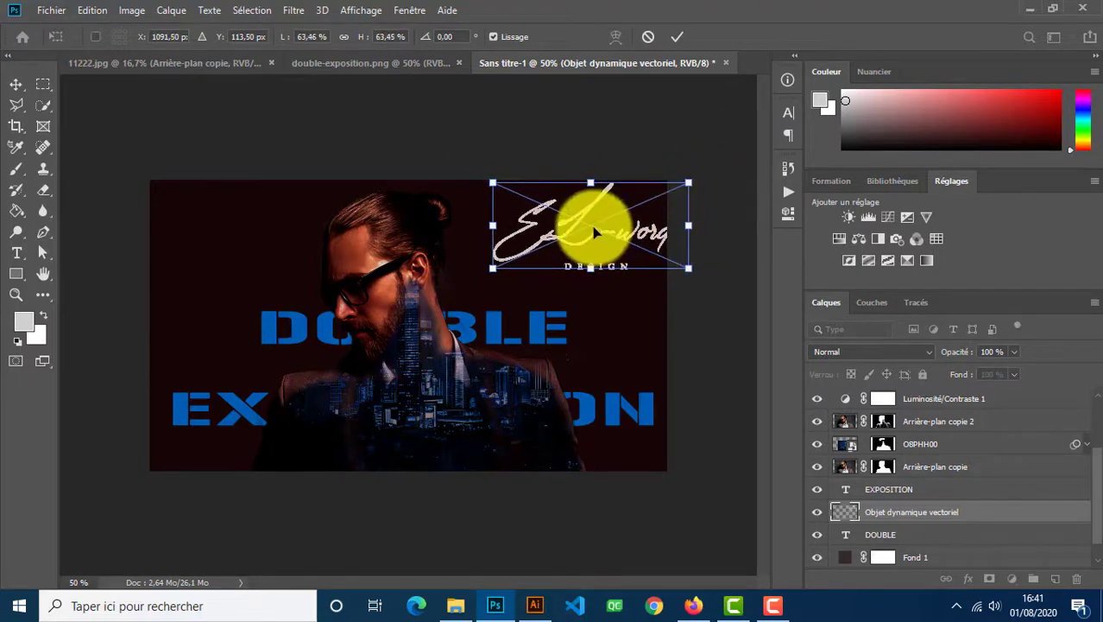
pyautogui.moveTo(592, 229); pyautogui.dragTo(561, 236)
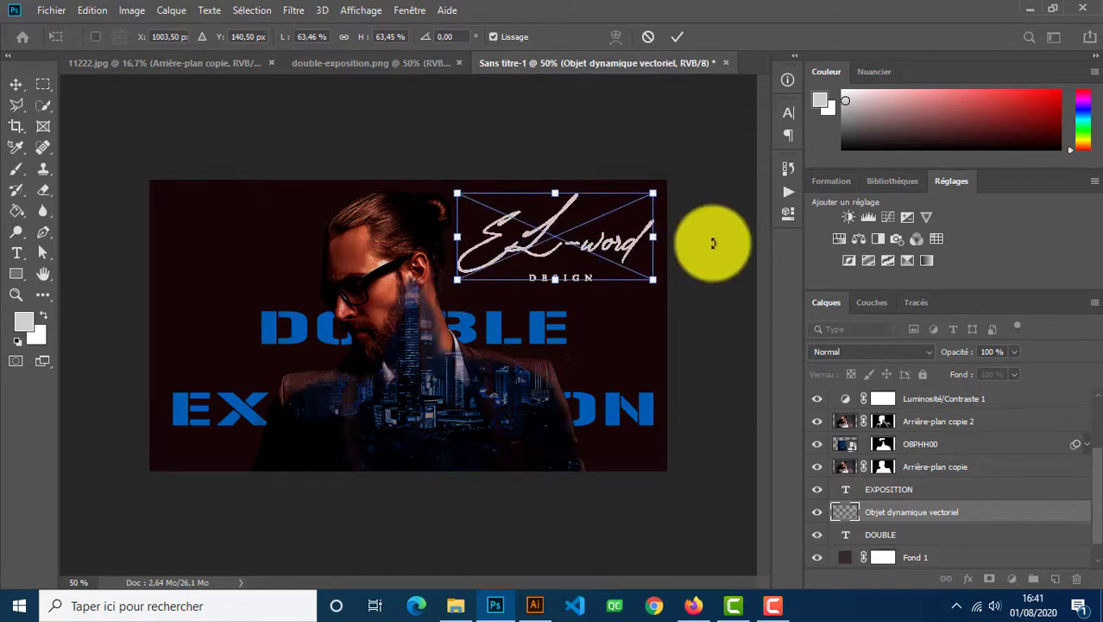
pyautogui.press('Down')
pyautogui.press('Down')
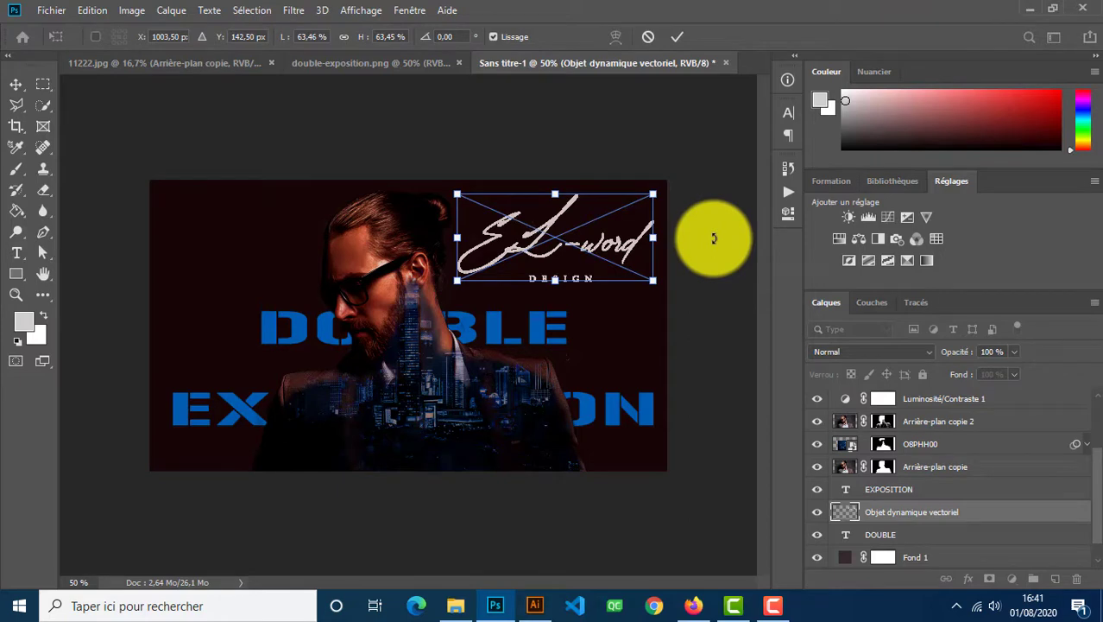
pyautogui.press('Return')
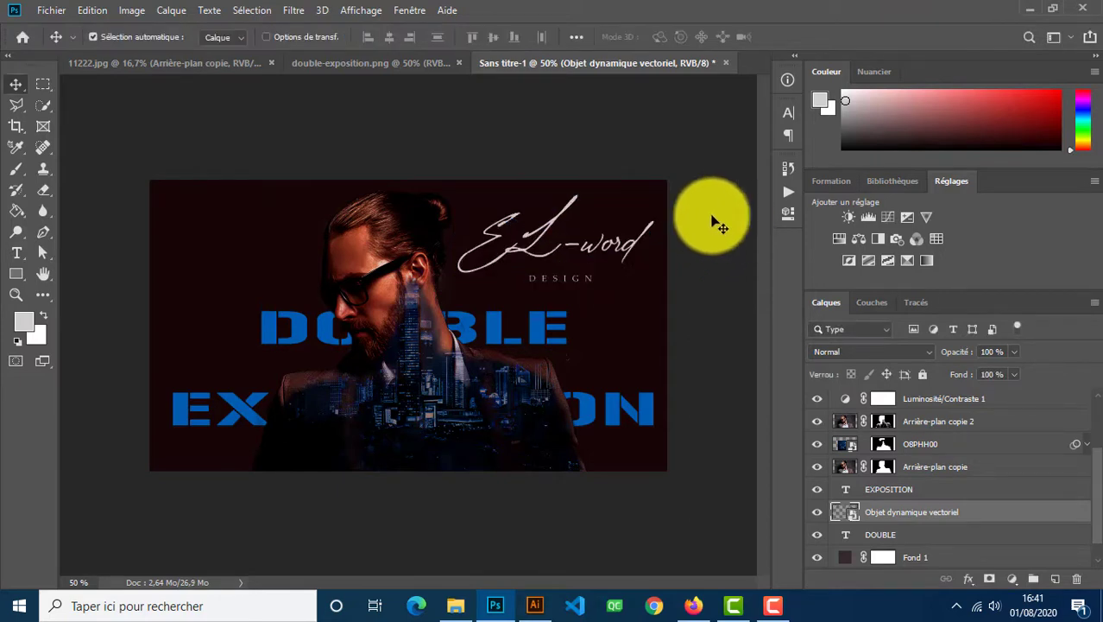